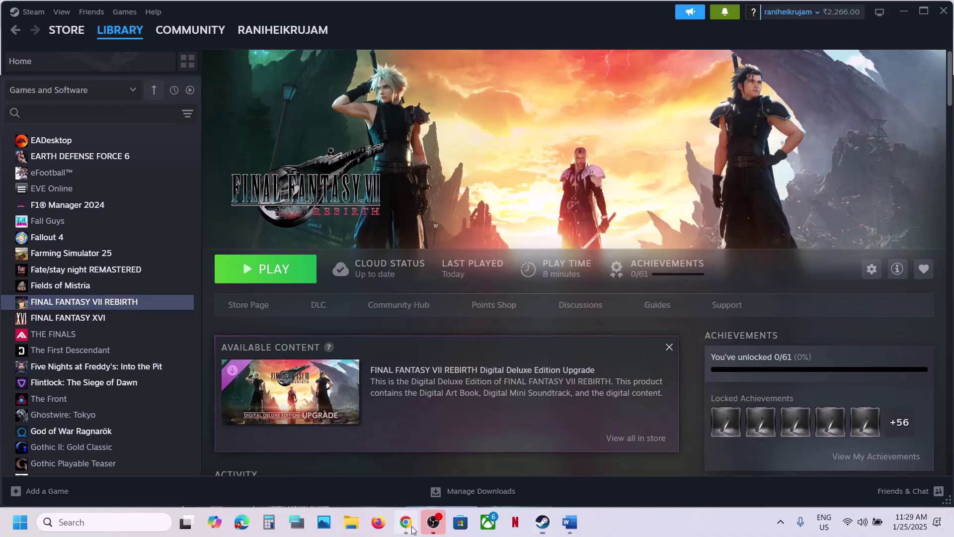
Switch to Chrome and examine the full minimum system requirements on the FINAL FANTASY VII REBIRTH store page, including the additional notes.
left_click(415, 518)
scroll(292, 377, "down", 15)
scroll(292, 377, "down", 15)
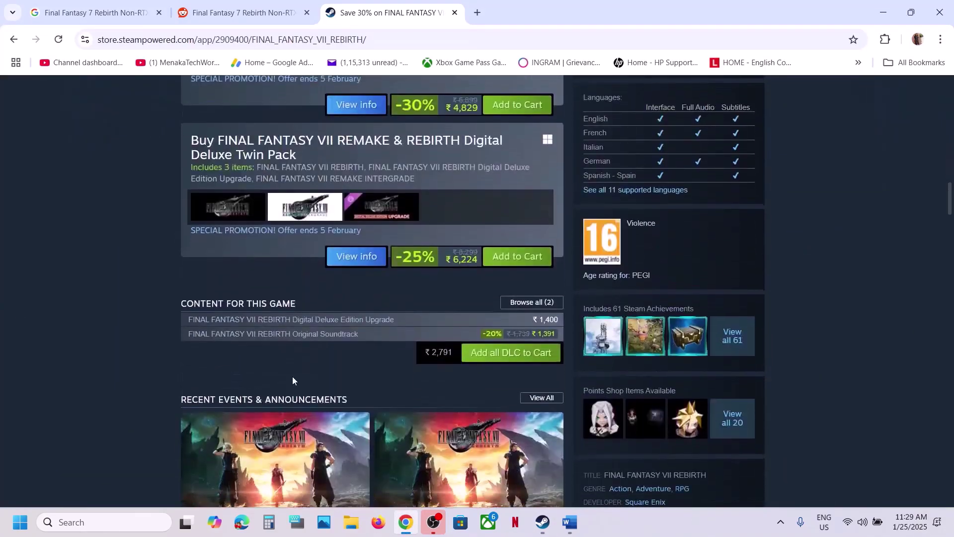
scroll(293, 377, "down", 12)
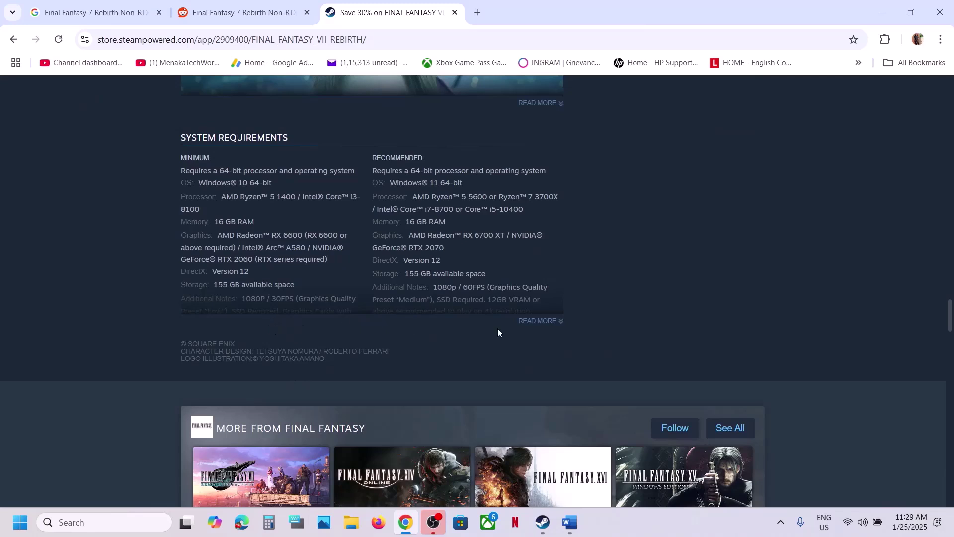
left_click(542, 321)
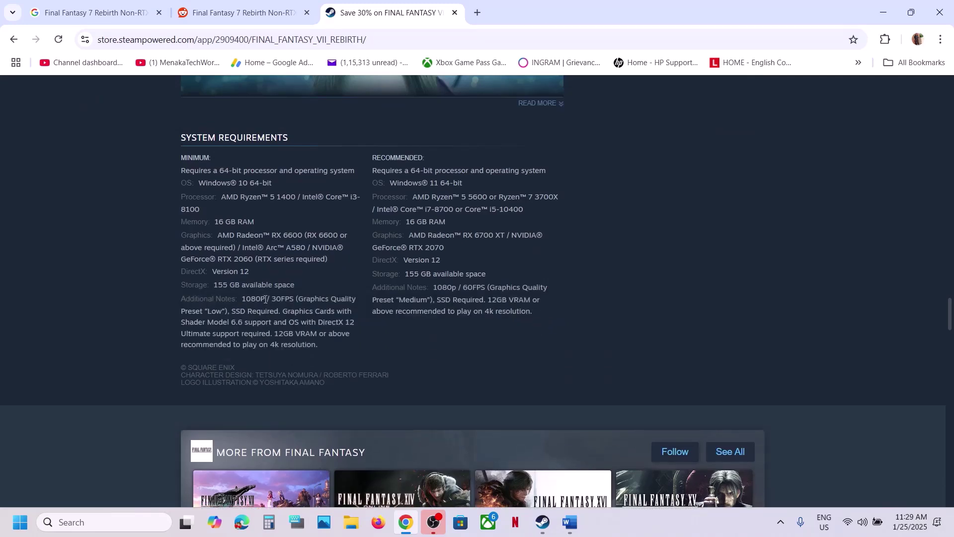
mouse_move(236, 311)
left_mouse_down()
mouse_move(271, 309)
mouse_move(198, 311)
mouse_move(239, 322)
mouse_move(228, 322)
mouse_move(347, 324)
mouse_move(212, 334)
mouse_move(328, 334)
mouse_move(251, 335)
mouse_move(231, 344)
mouse_move(323, 343)
mouse_move(245, 308)
left_mouse_up()
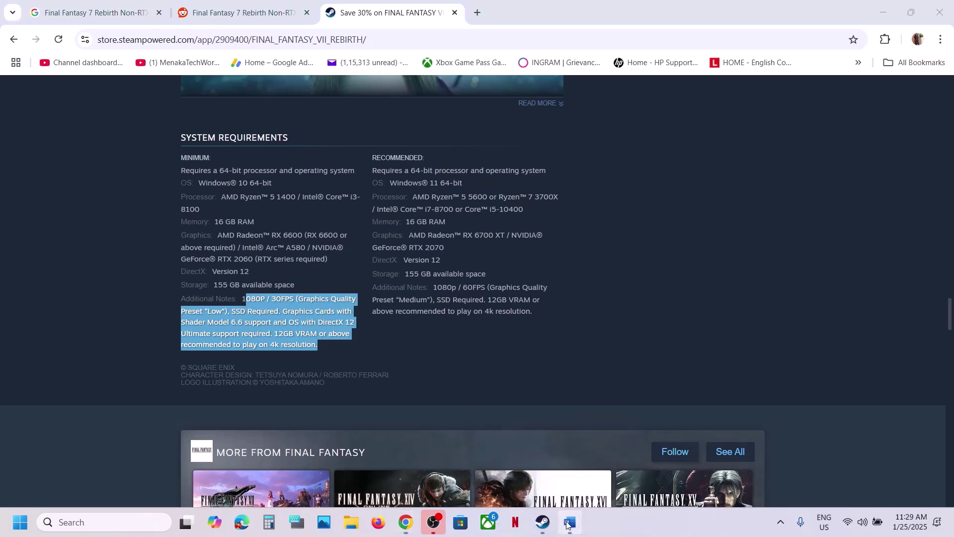
Switch to the Word troubleshooting document and read Step 1 about graphics card and DX12 support.
left_click(570, 523)
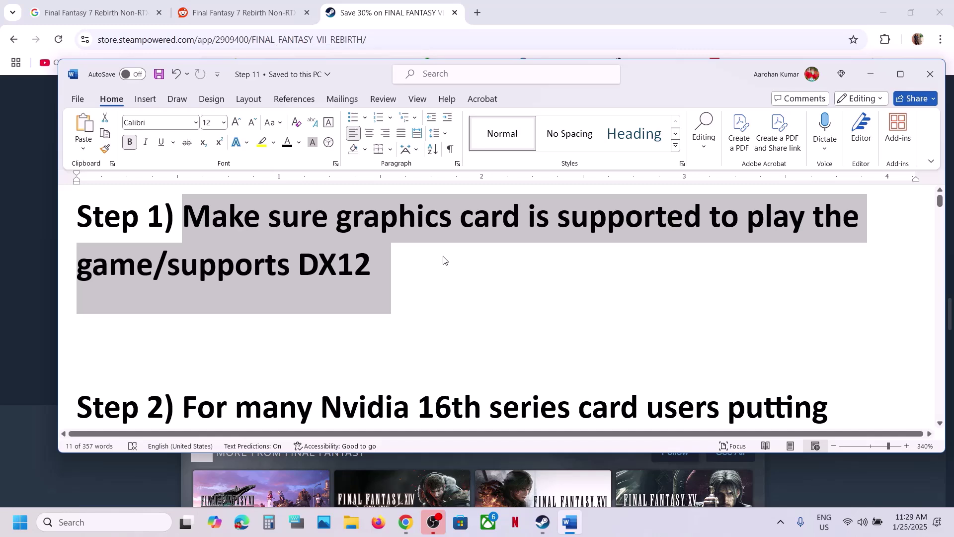
left_click(394, 255)
left_click_drag(383, 257, 305, 255)
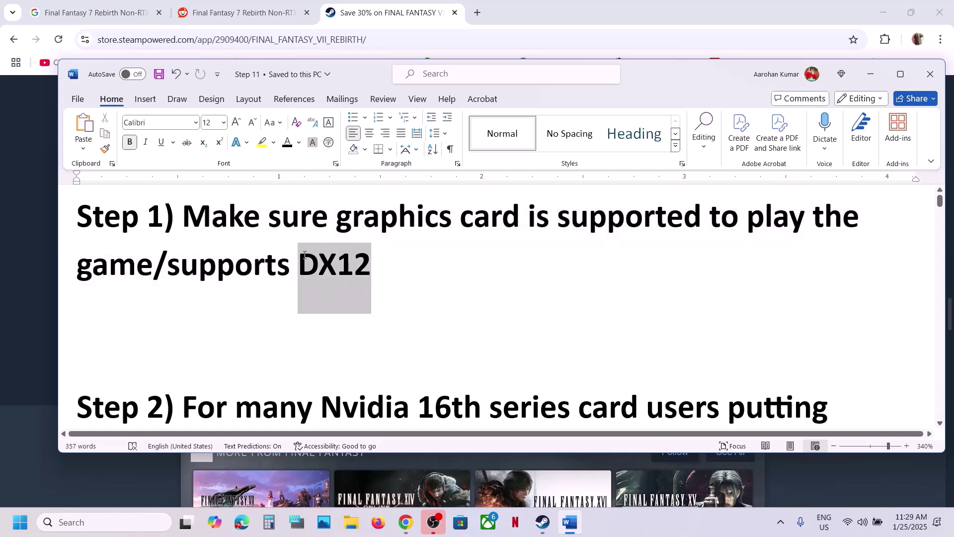
left_click(391, 264)
left_click_drag(398, 249, 109, 196)
left_click(461, 287)
Read the Step 2 instructions for Nvidia 16th series cards, covering the d3d12.dll file and its destination folder.
scroll(463, 286, "down", 3)
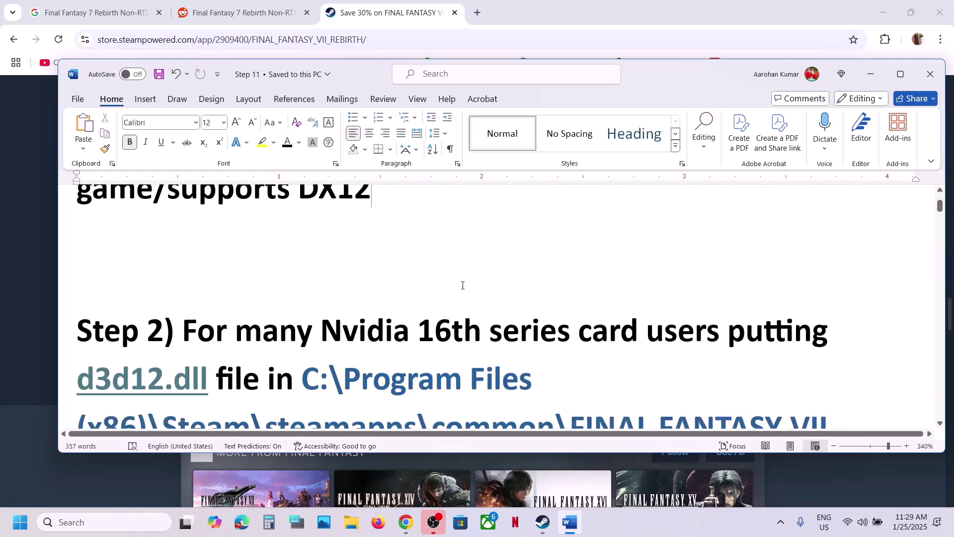
scroll(392, 269, "down", 1)
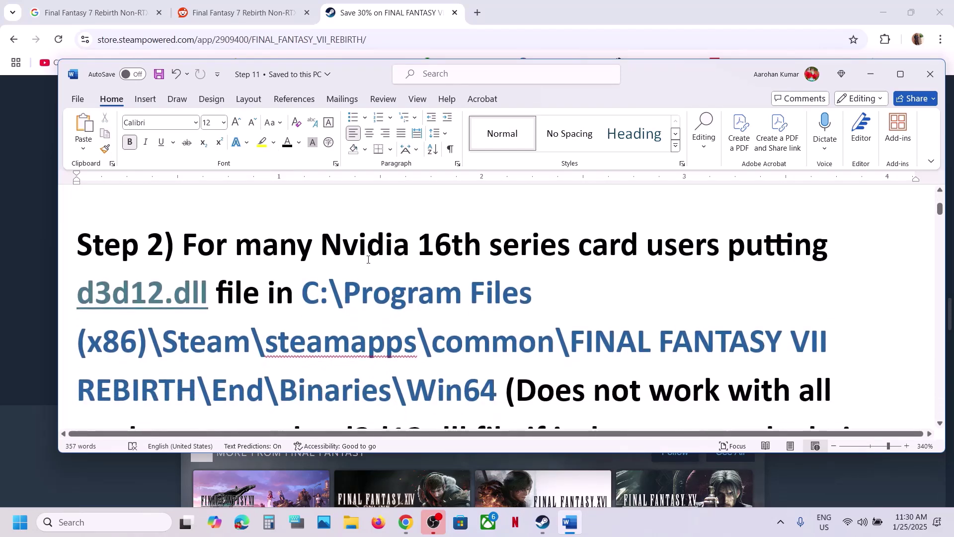
left_click_drag(326, 249, 657, 251)
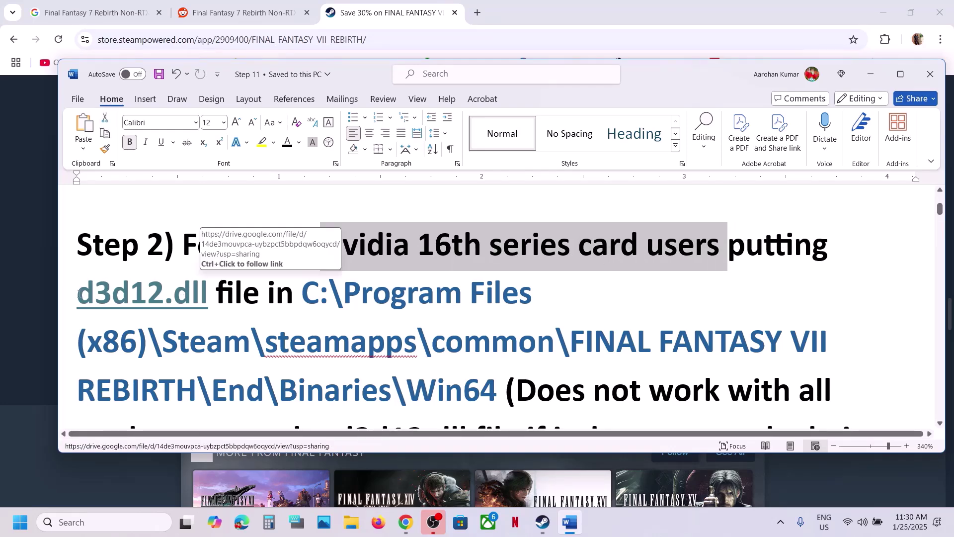
left_click_drag(78, 293, 208, 294)
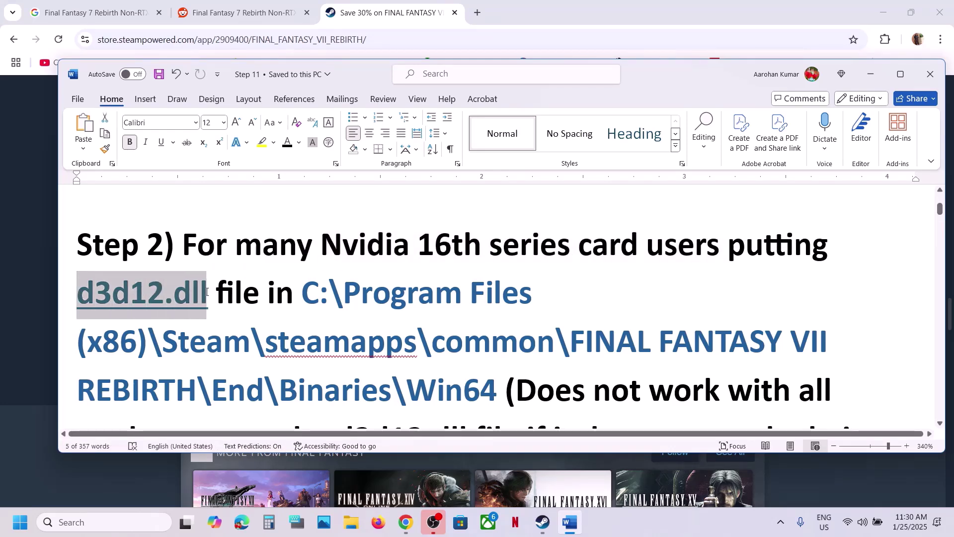
left_click_drag(303, 294, 500, 389)
Read the Step 2 caveat about card compatibility, removing the d3d12.dll file and the risk involved.
scroll(489, 384, "down", 1)
scroll(488, 384, "down", 2)
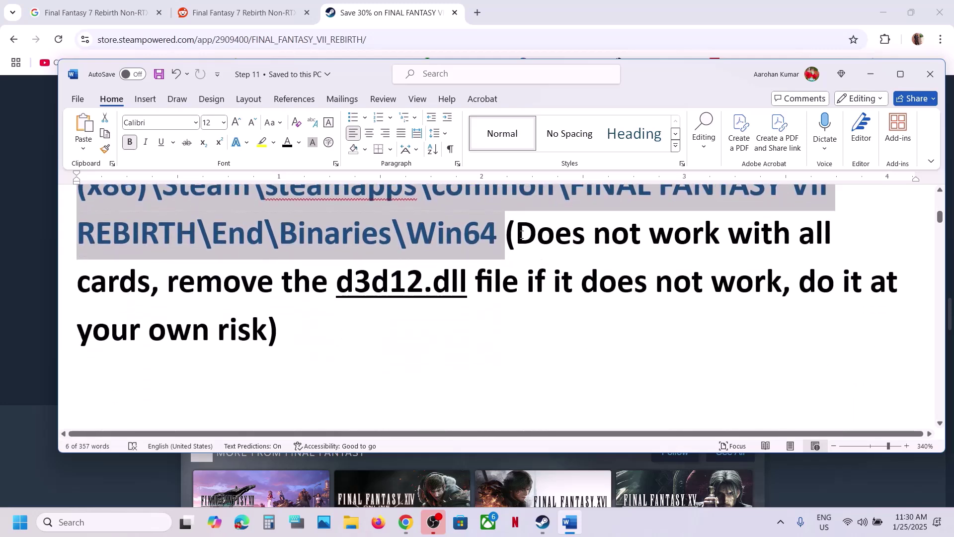
left_click_drag(517, 234, 158, 286)
left_click(138, 285)
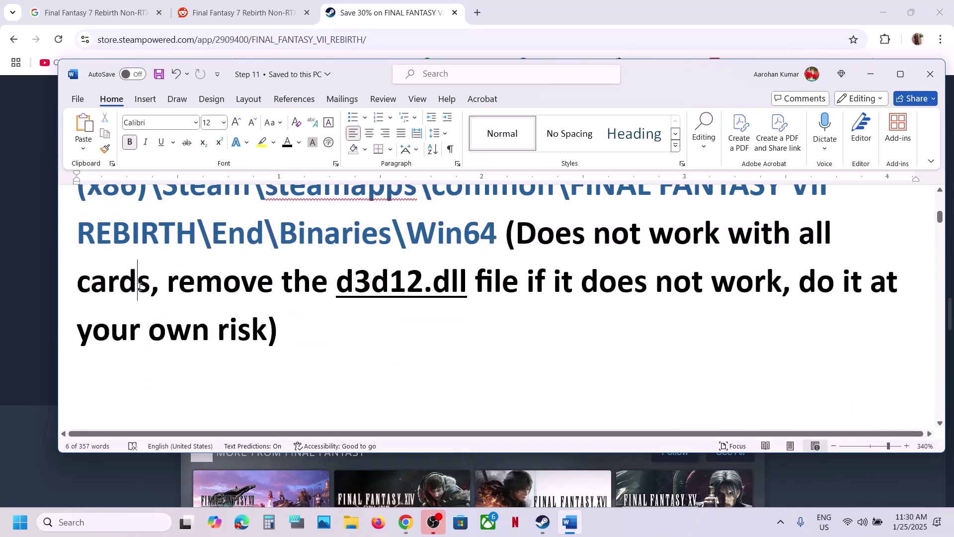
scroll(386, 427, "up", 3)
scroll(386, 428, "down", 2)
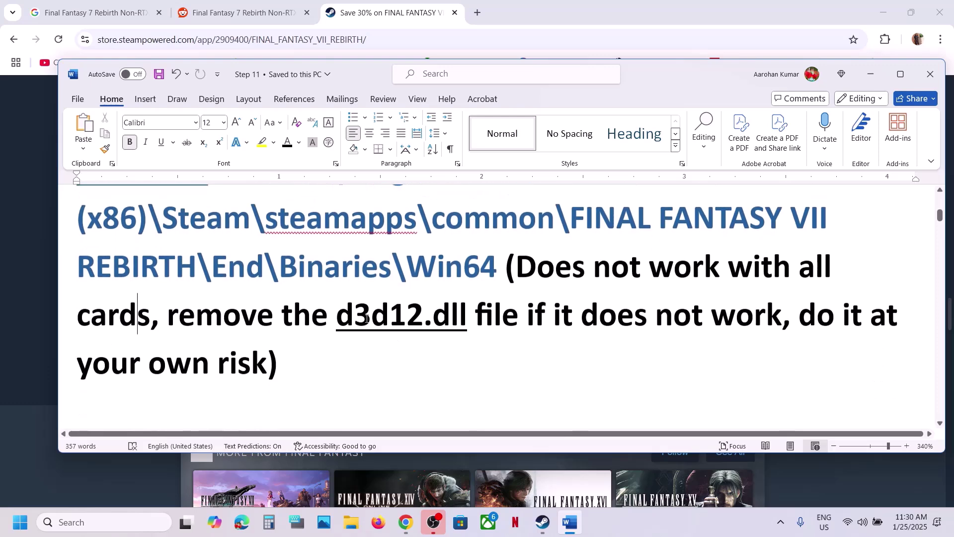
double_click(428, 315)
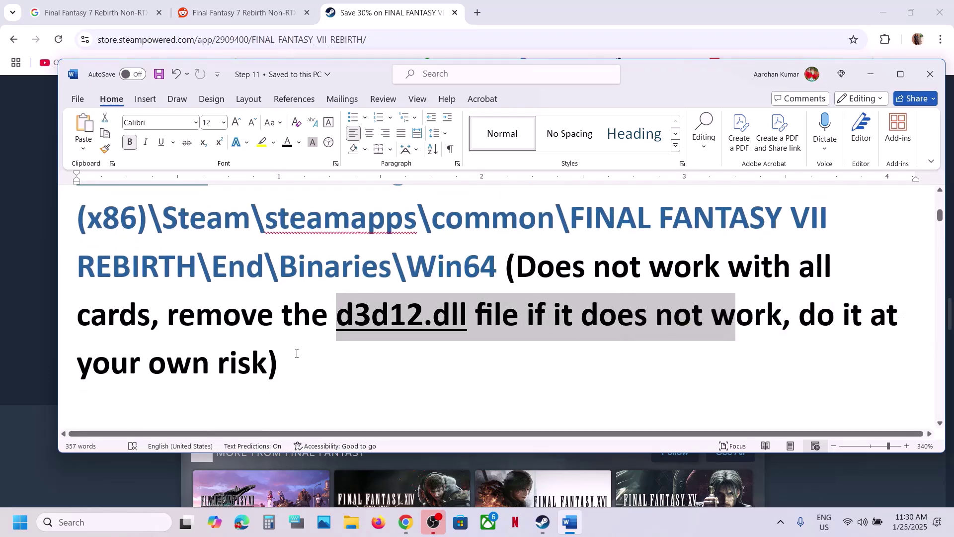
left_click_drag(296, 356, 801, 314)
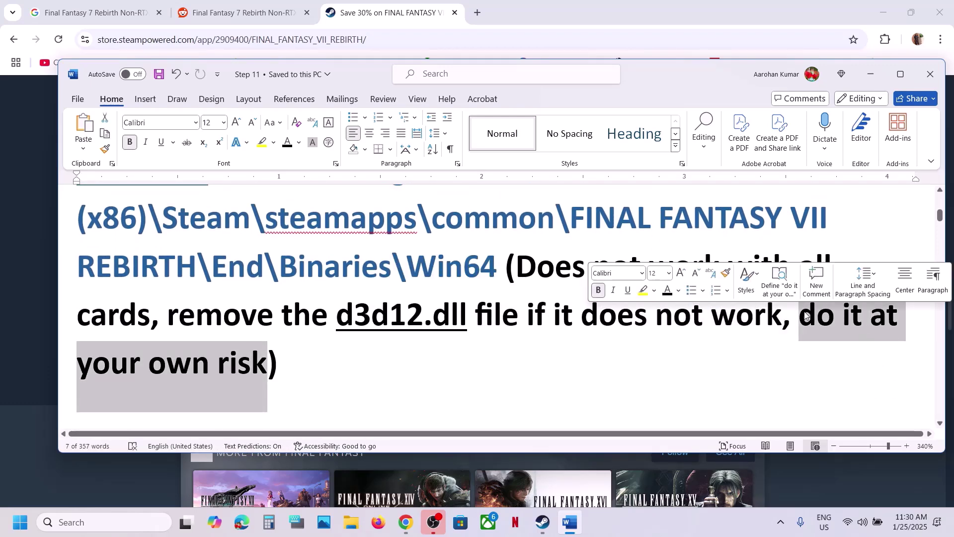
scroll(530, 297, "up", 4)
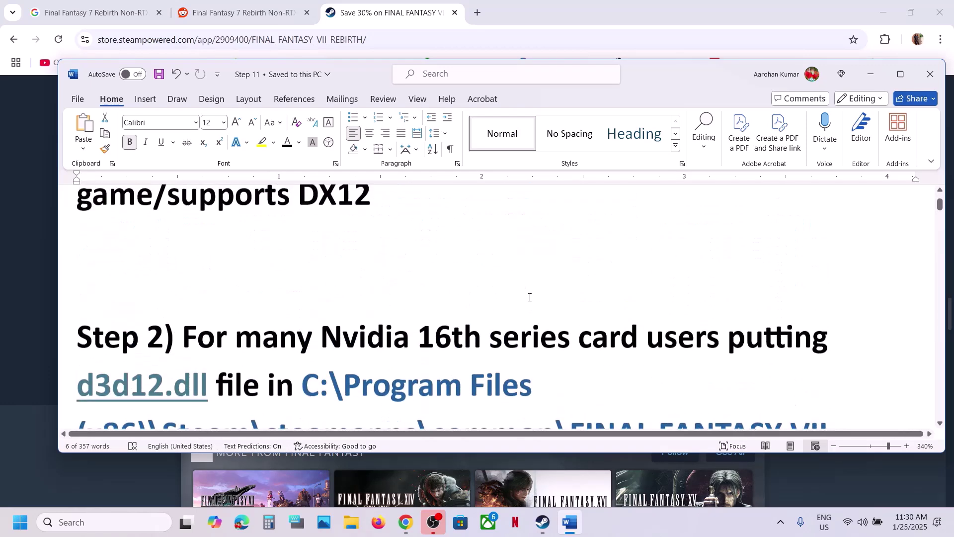
Switch to Chrome and review the Google search and the Reddit post on the Non-RTX Card / DX12 fix, including its tested card series.
left_click(117, 14)
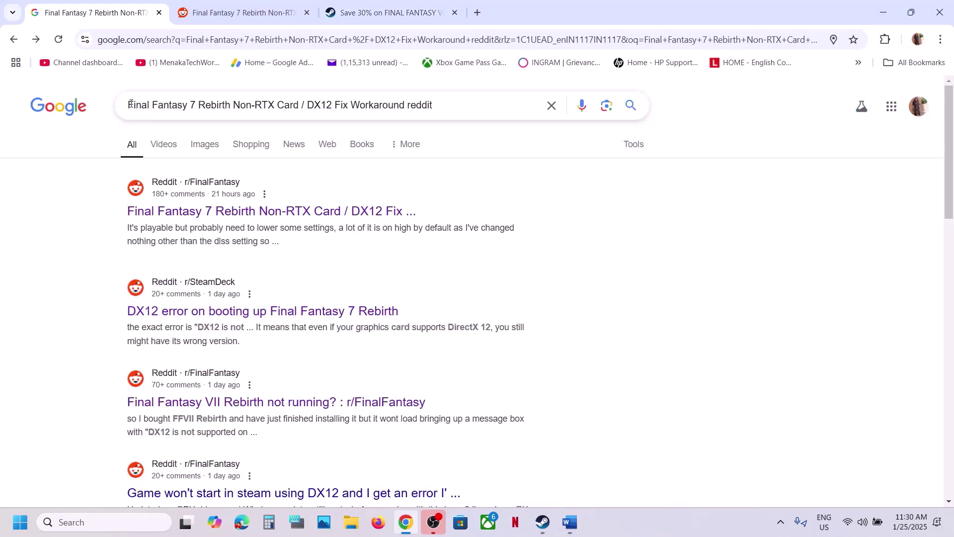
left_click_drag(130, 104, 404, 104)
left_click(441, 103)
left_click(74, 218)
left_click(252, 13)
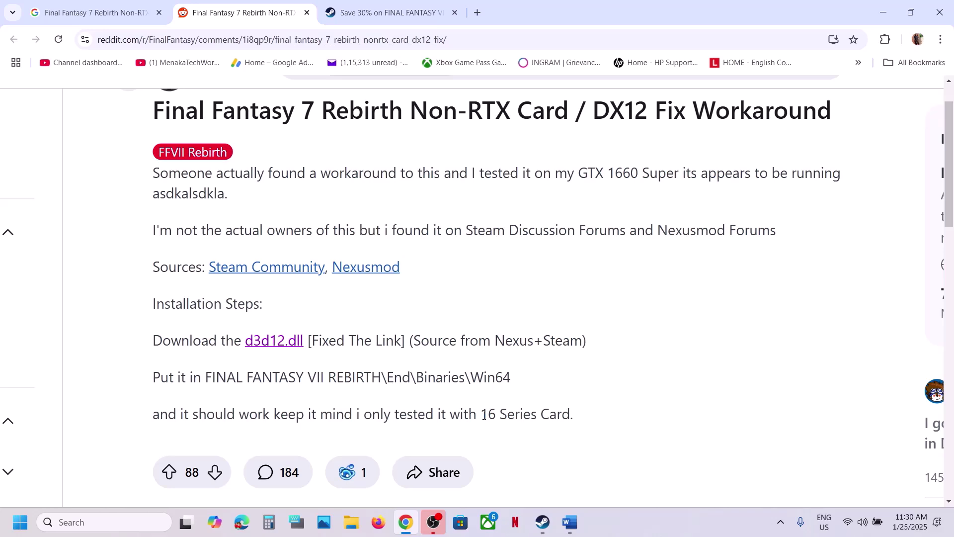
left_click_drag(484, 415, 563, 411)
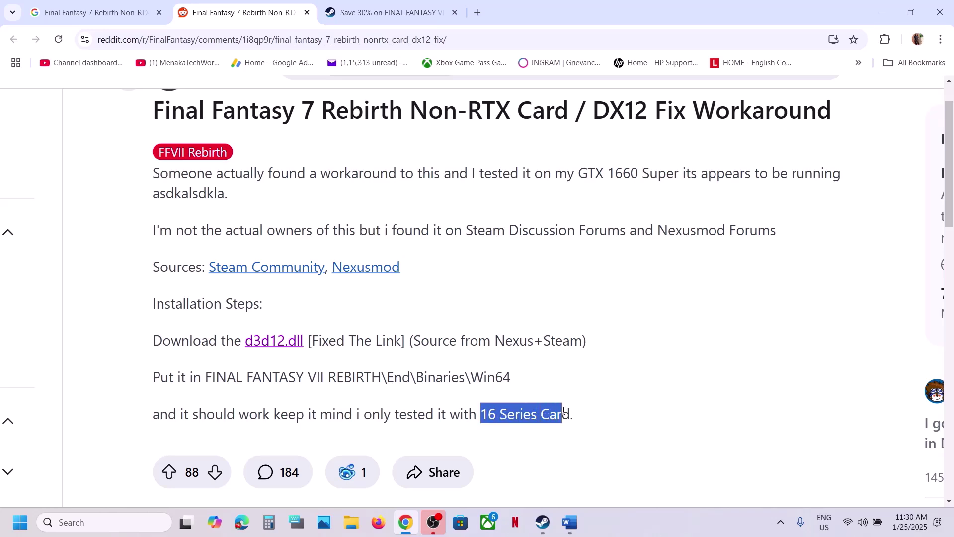
Return to the Word document, maximize its window and read Step 3 about the -d3d11 option.
left_click(571, 516)
scroll(387, 316, "down", 10)
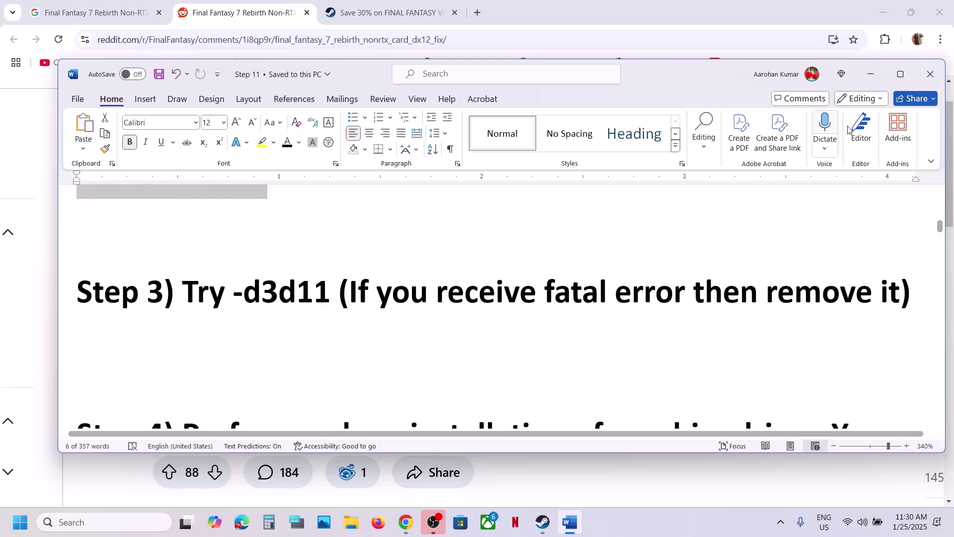
left_click(900, 78)
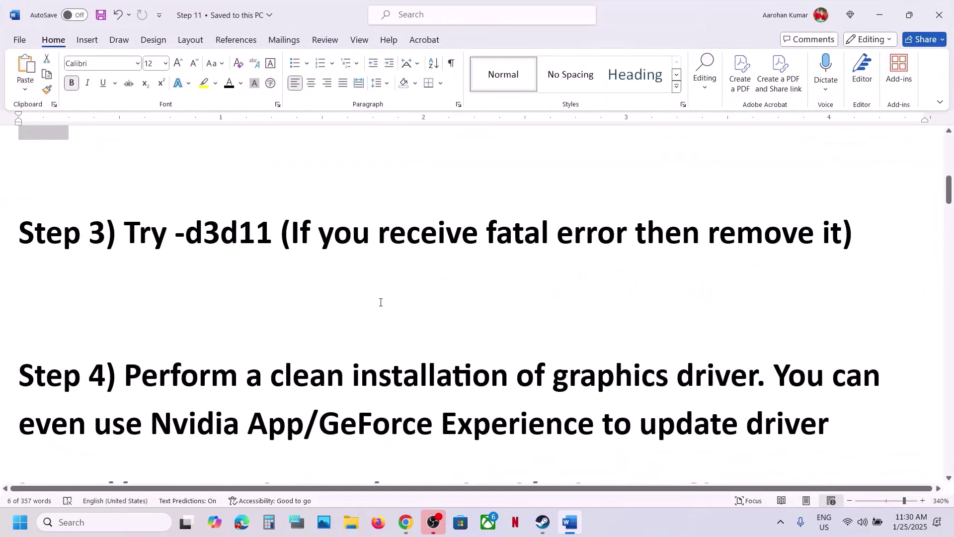
scroll(379, 301, "up", 2)
double_click(192, 340)
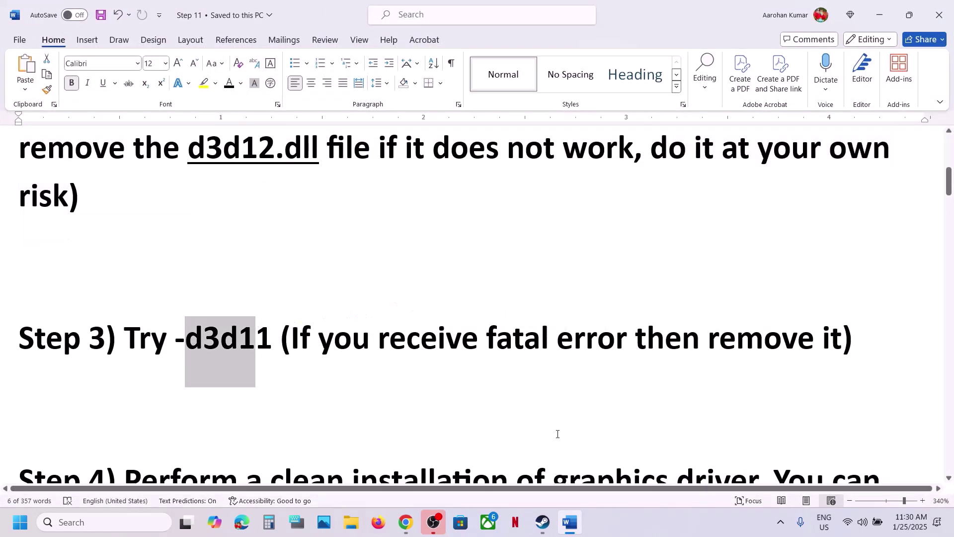
In Steam, set the FINAL FANTASY VII REBIRTH launch options to -d3d11, try launching the game and dismiss the resulting dialog.
key("alt+Tab")
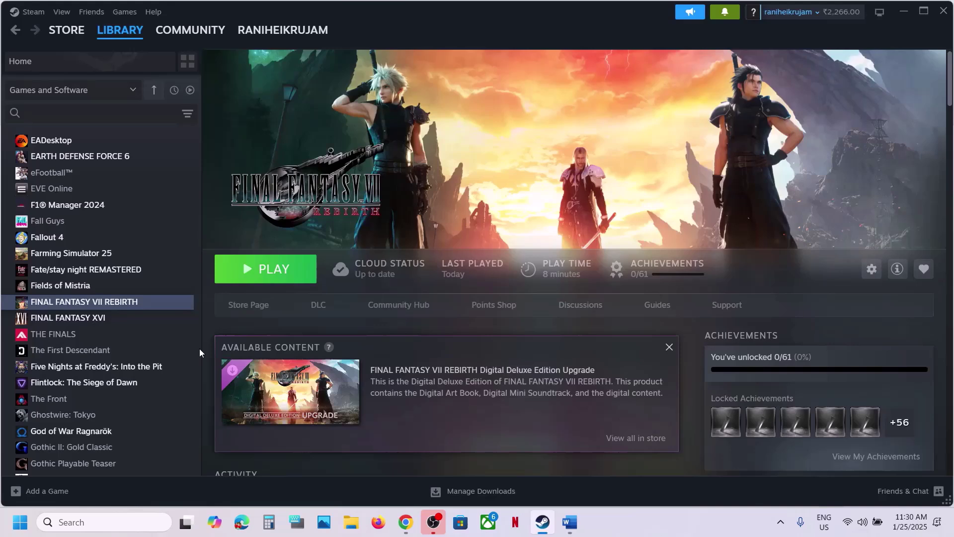
right_click(133, 300)
left_click(185, 396)
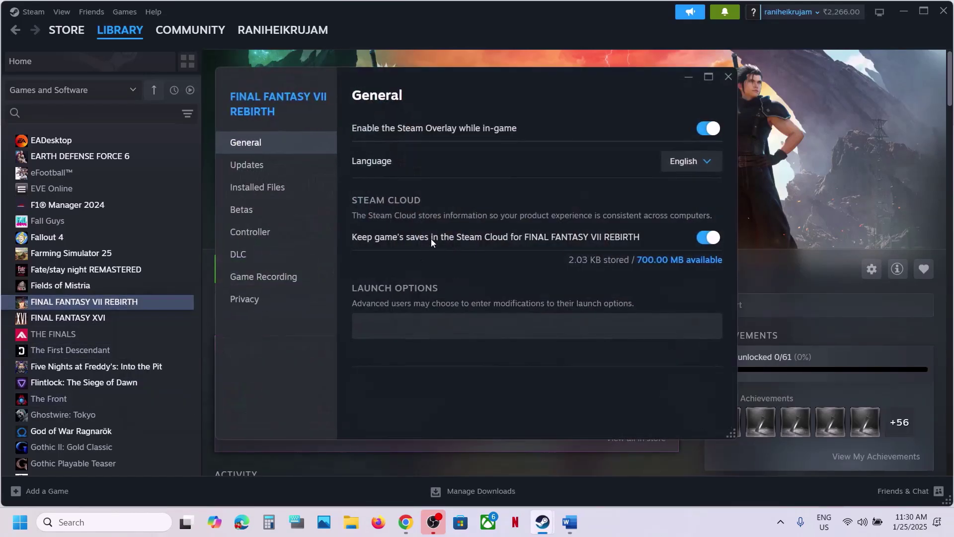
left_click(385, 323)
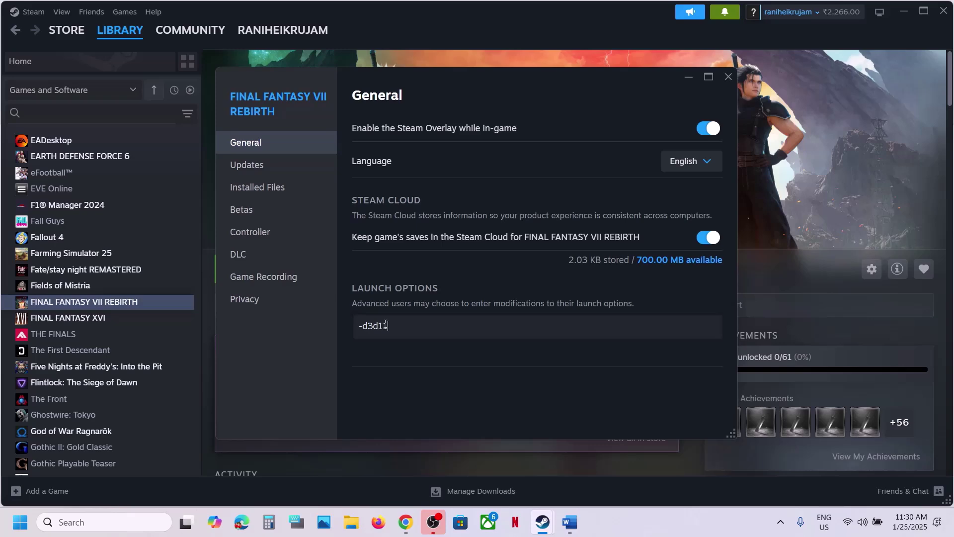
left_click(728, 76)
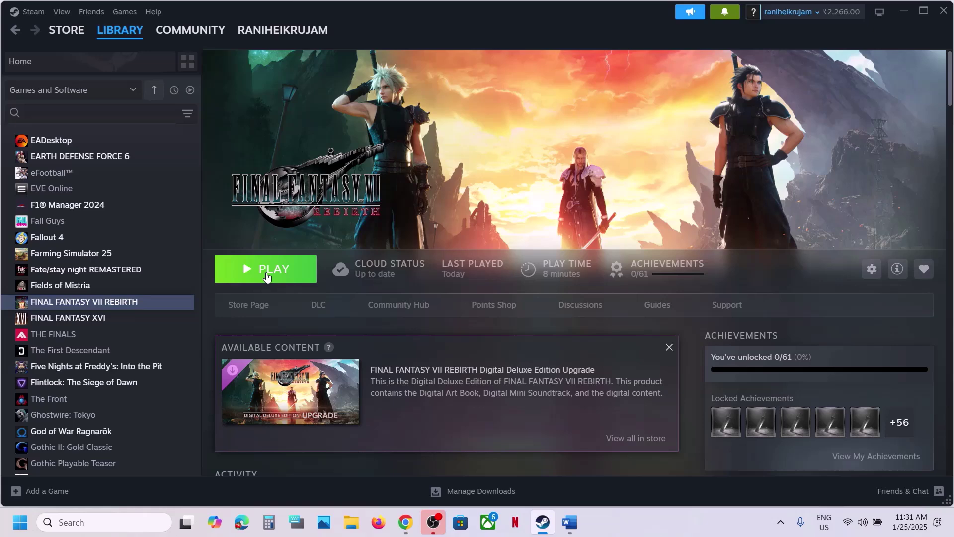
left_click(267, 276)
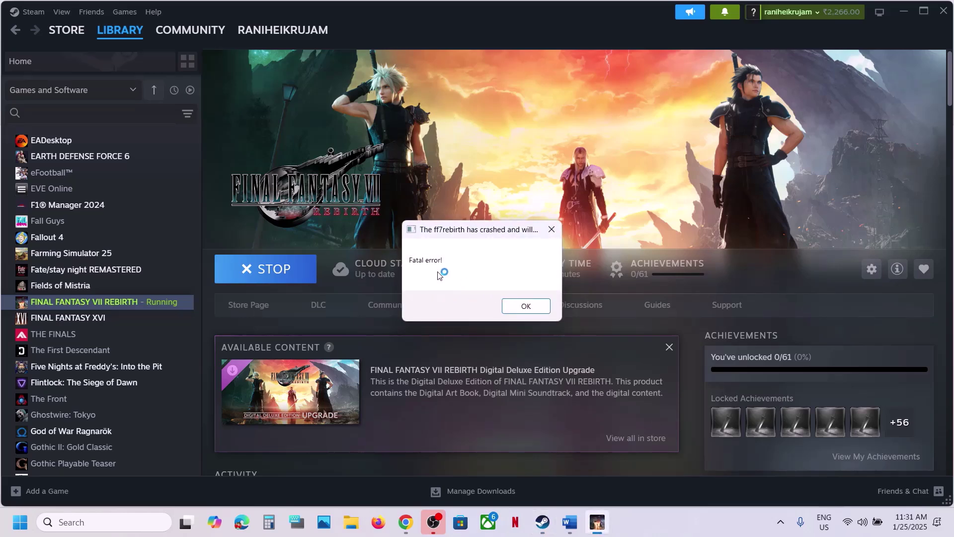
left_click(526, 306)
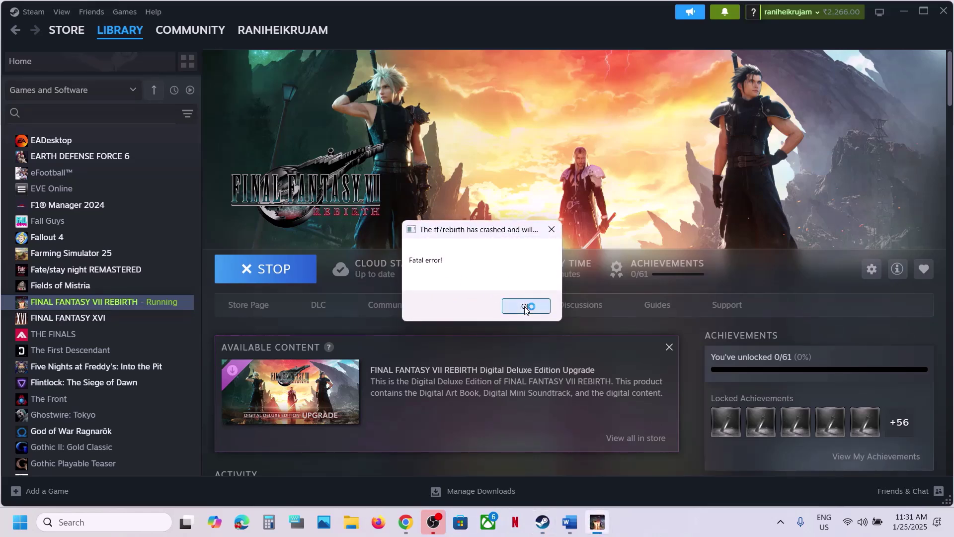
Clear the launch options in the FINAL FANTASY VII REBIRTH properties and close them.
right_click(106, 305)
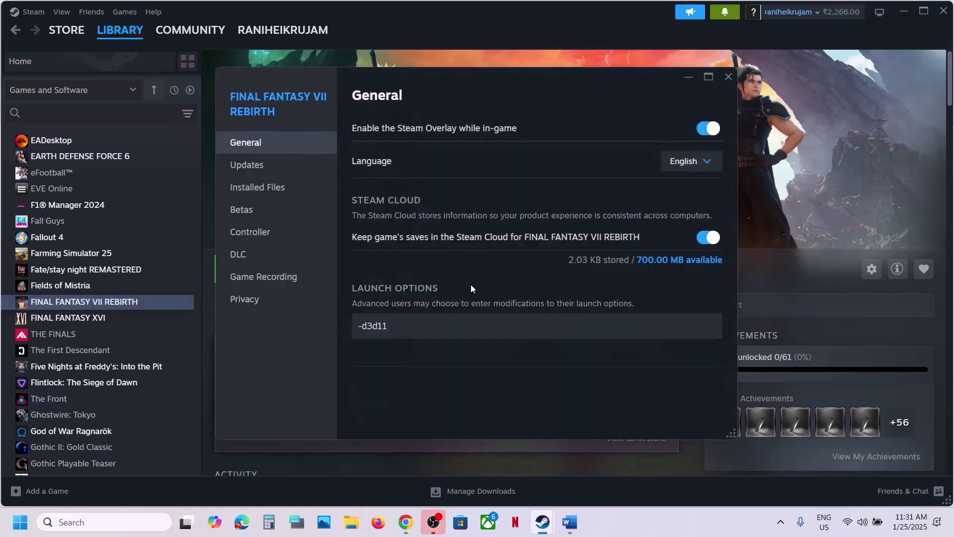
key("ctrl+a")
key("BackSpace")
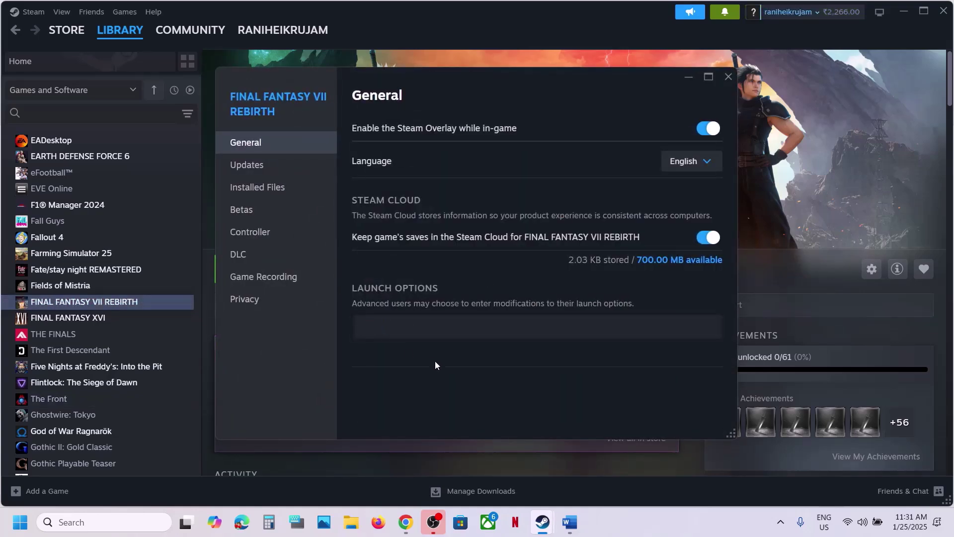
left_click(731, 79)
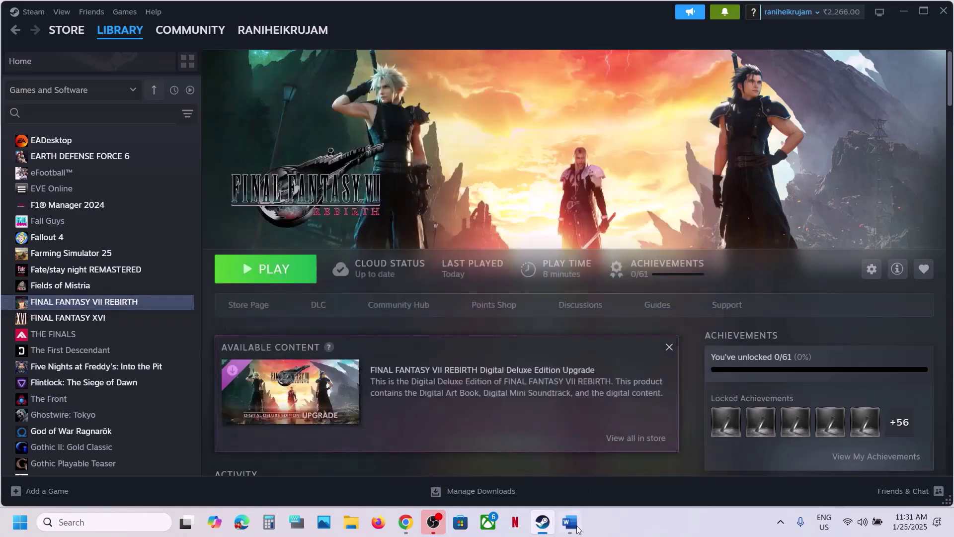
Switch to the Word document and read Step 4 on clean graphics driver installation, including the Nvidia and AMD download links.
left_click(570, 522)
scroll(428, 355, "down", 3)
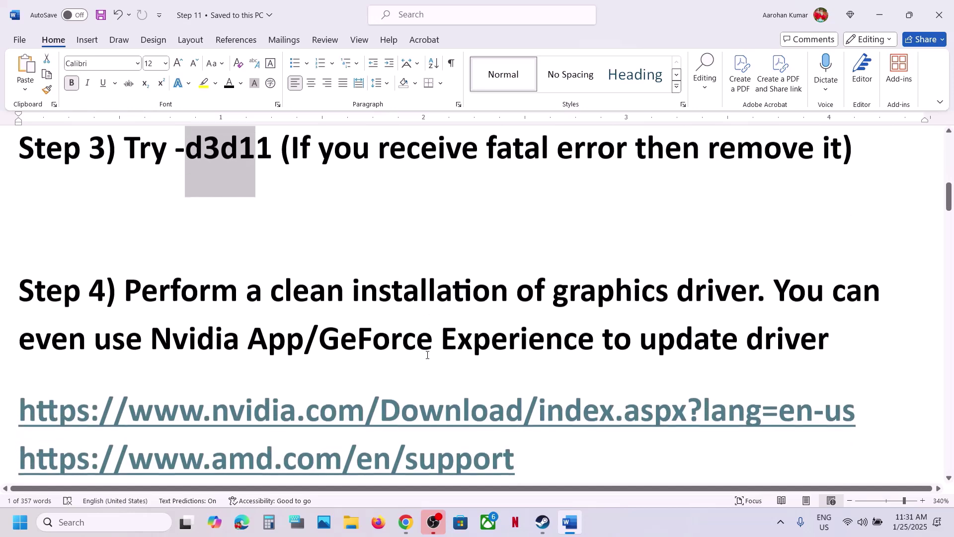
left_click_drag(126, 291, 676, 291)
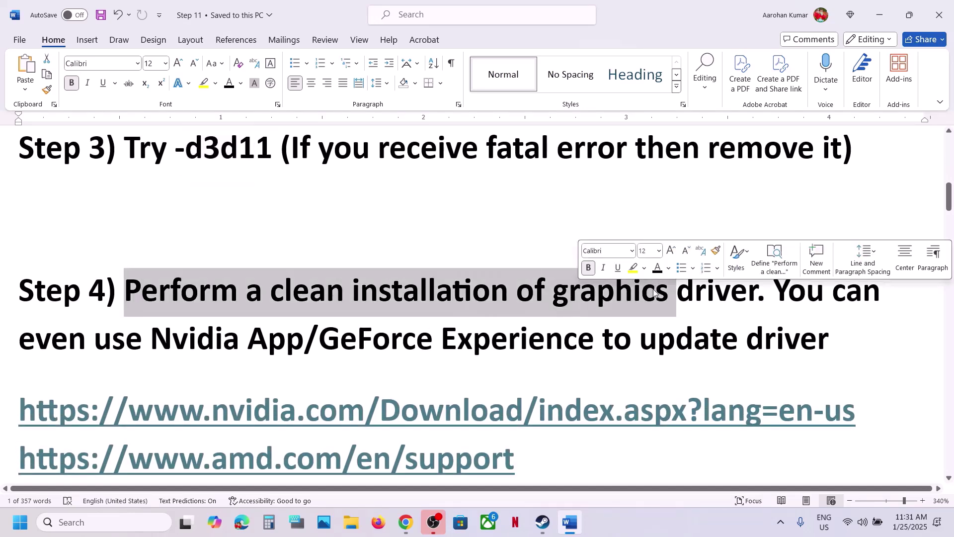
scroll(203, 396, "down", 1)
scroll(204, 396, "down", 1)
left_click_drag(179, 354, 444, 353)
left_click_drag(144, 415, 390, 402)
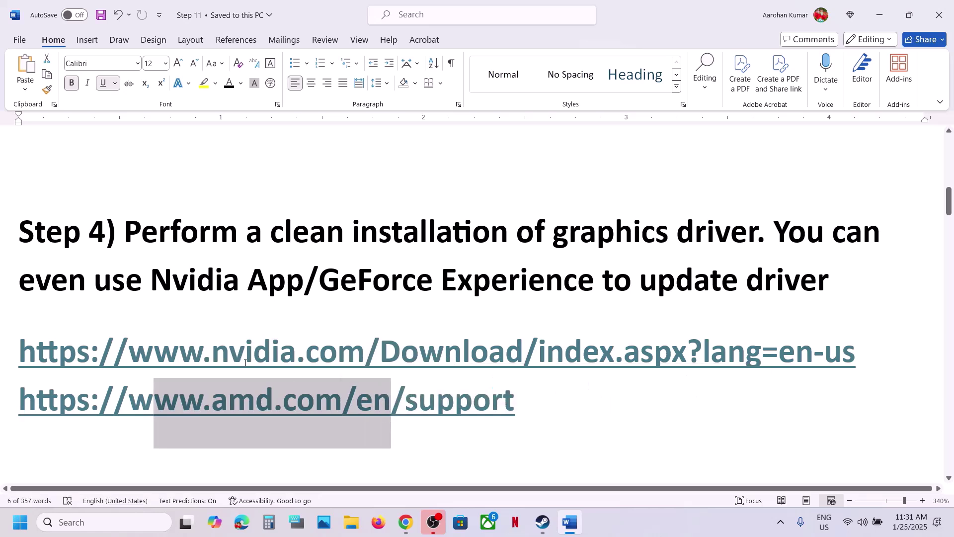
left_click_drag(201, 353, 409, 342)
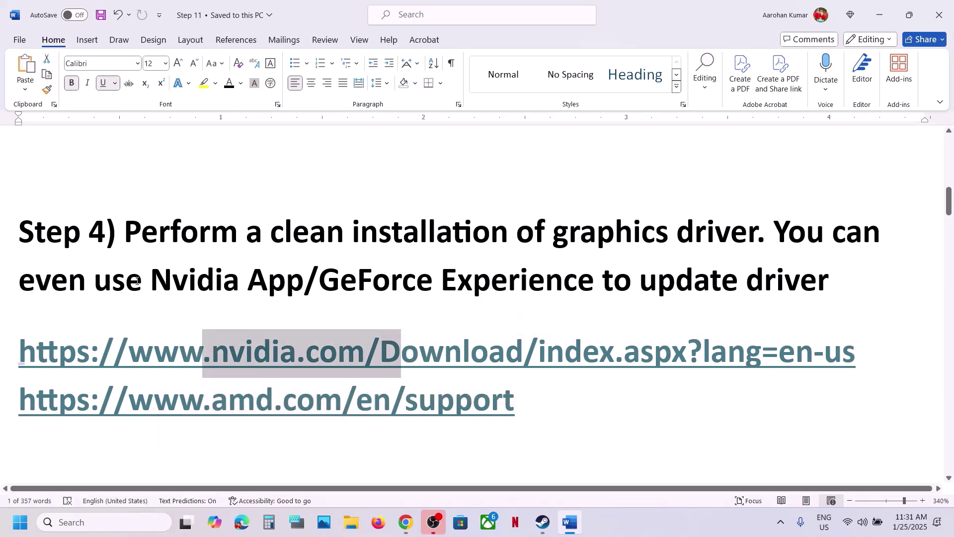
Open the NVIDIA app, check its Drivers page for the Game Ready Driver, and minimize the app.
left_click_drag(137, 281, 596, 281)
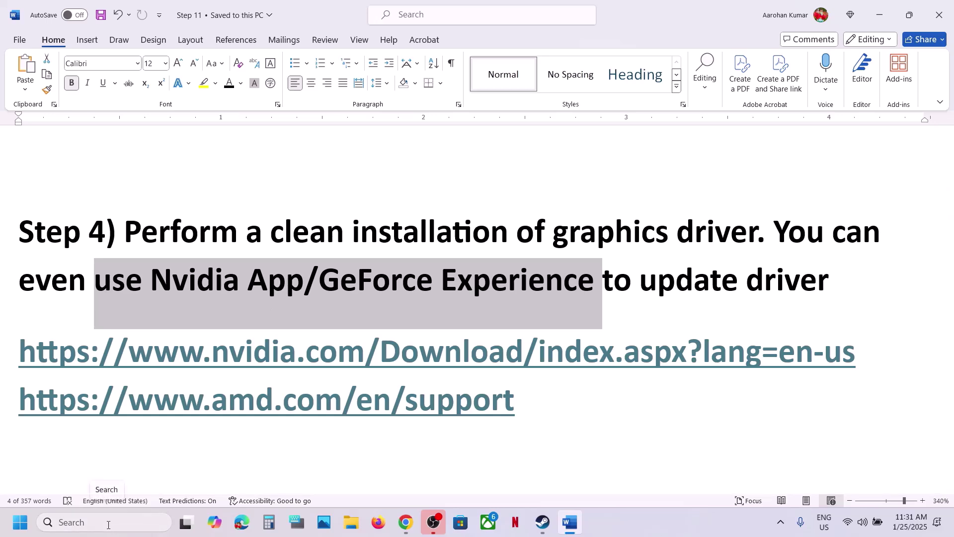
left_click(107, 524)
type("nvi")
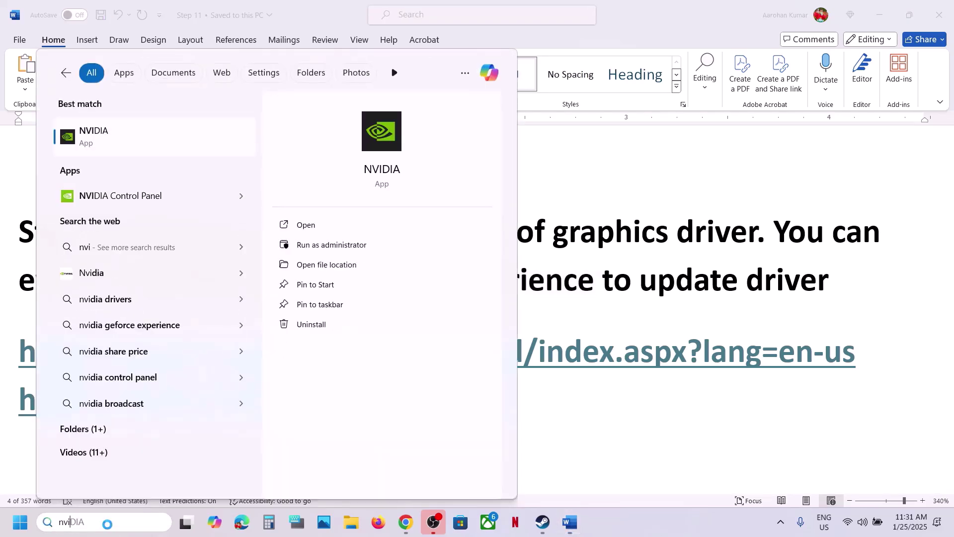
key("Return")
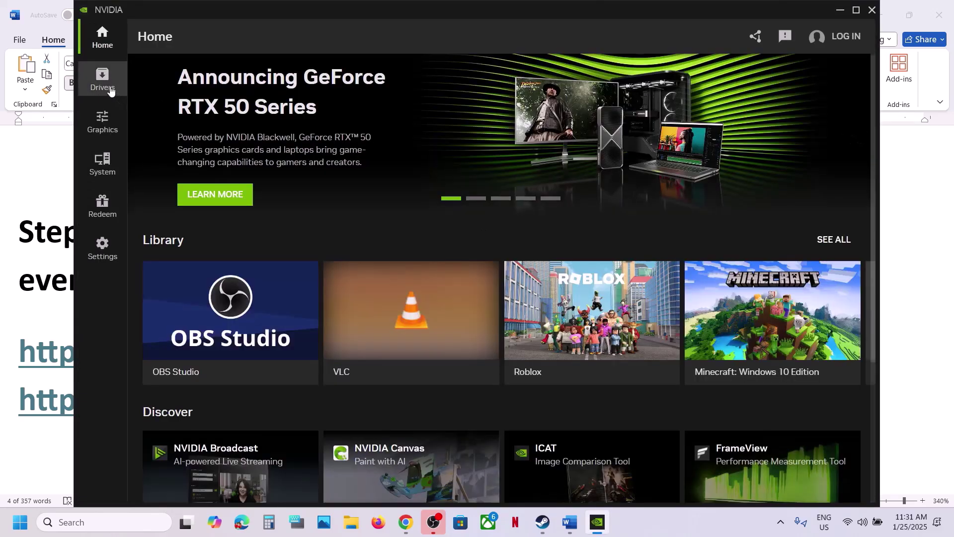
left_click(108, 87)
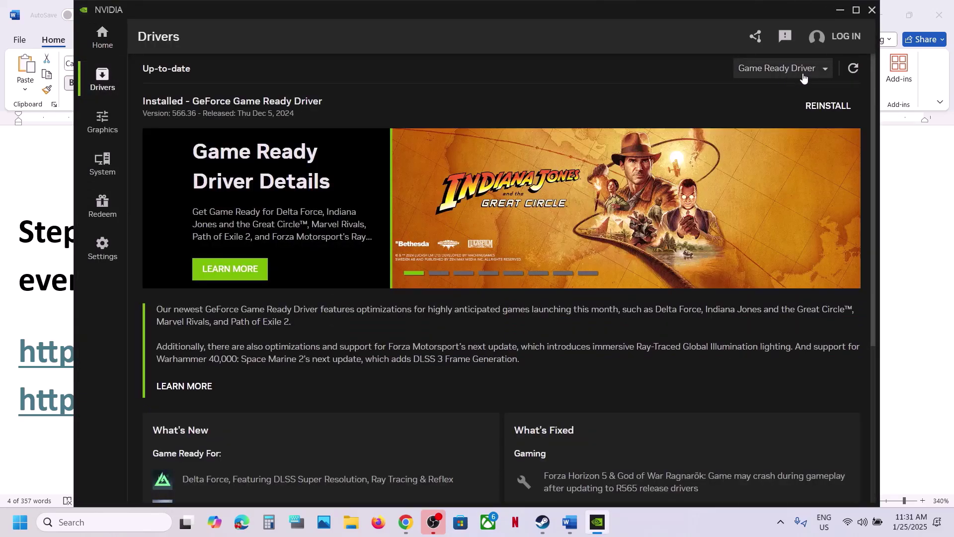
left_click(840, 11)
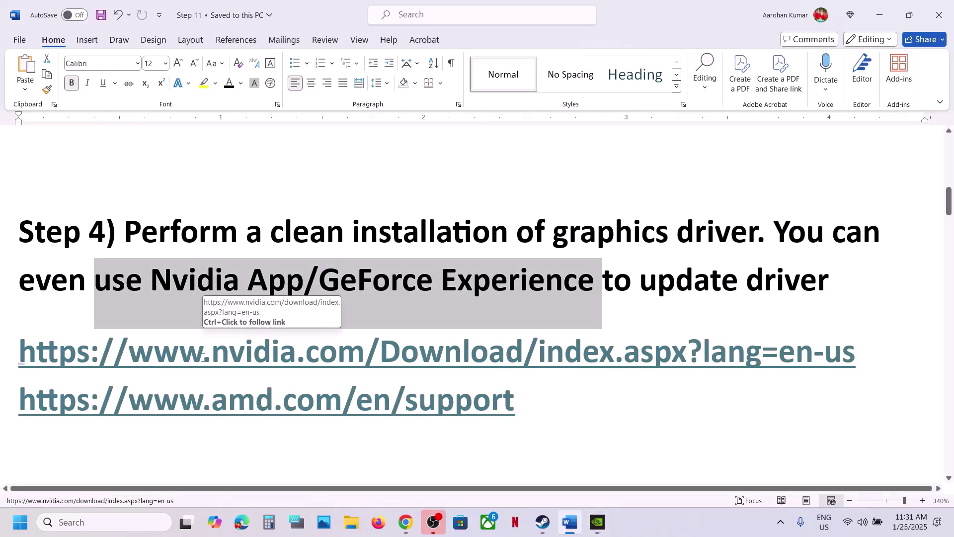
On the NVIDIA drivers site in Chrome, search for GeForce RTX 3050 Laptop GPU drivers with Windows 11 and English (US).
left_click_drag(202, 357, 542, 361)
left_click(681, 533)
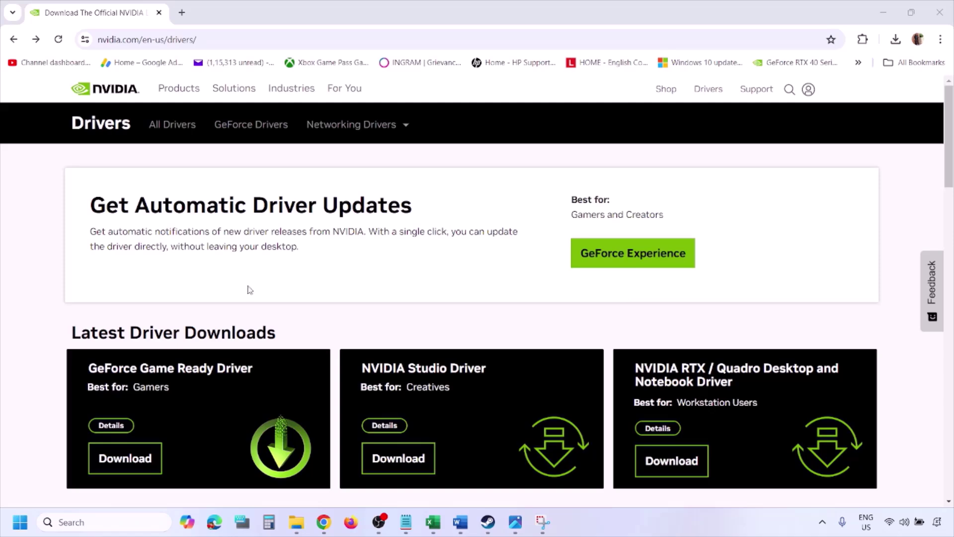
scroll(223, 304, "down", 8)
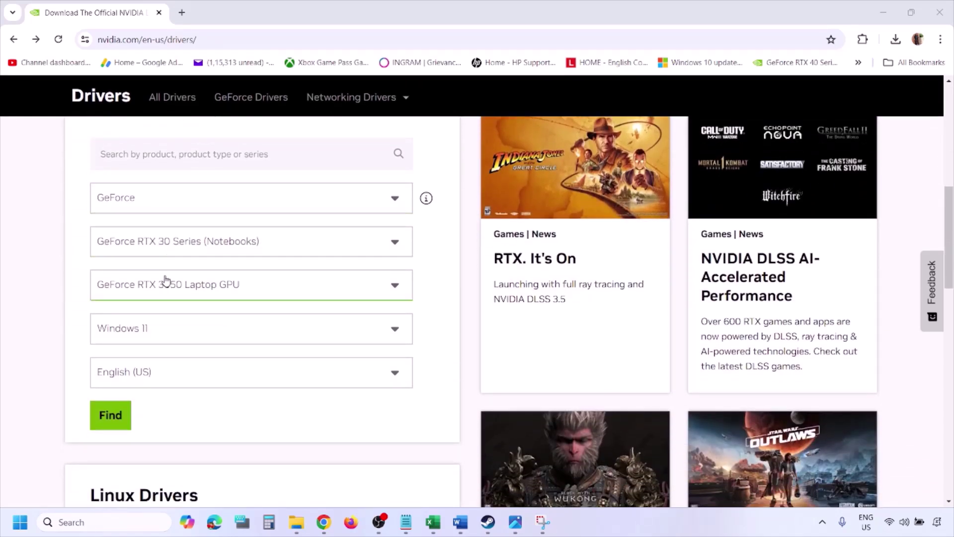
left_click(157, 331)
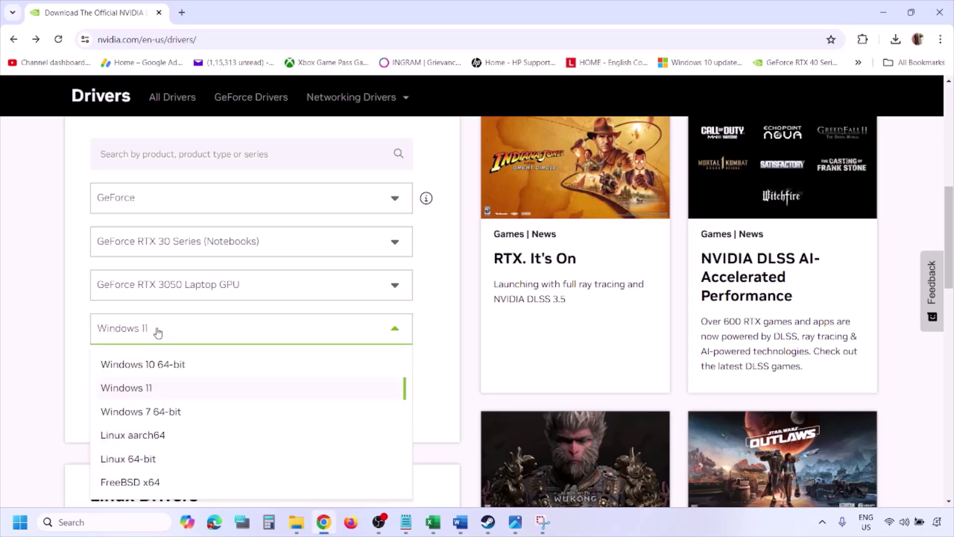
left_click(141, 390)
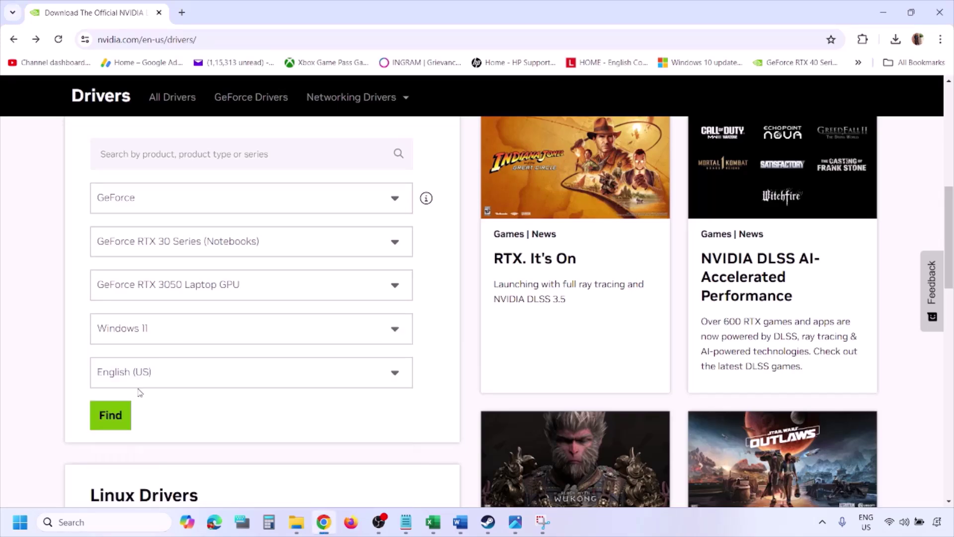
left_click(110, 416)
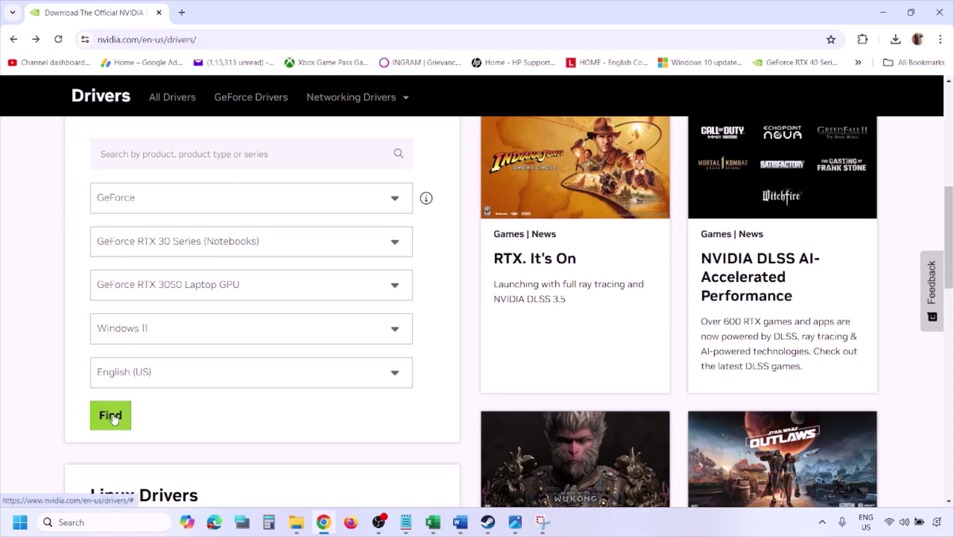
In Photos, review screenshots 1.png to 5.png covering the Game Ready Driver download and the installer's custom clean installation options.
left_click(515, 522)
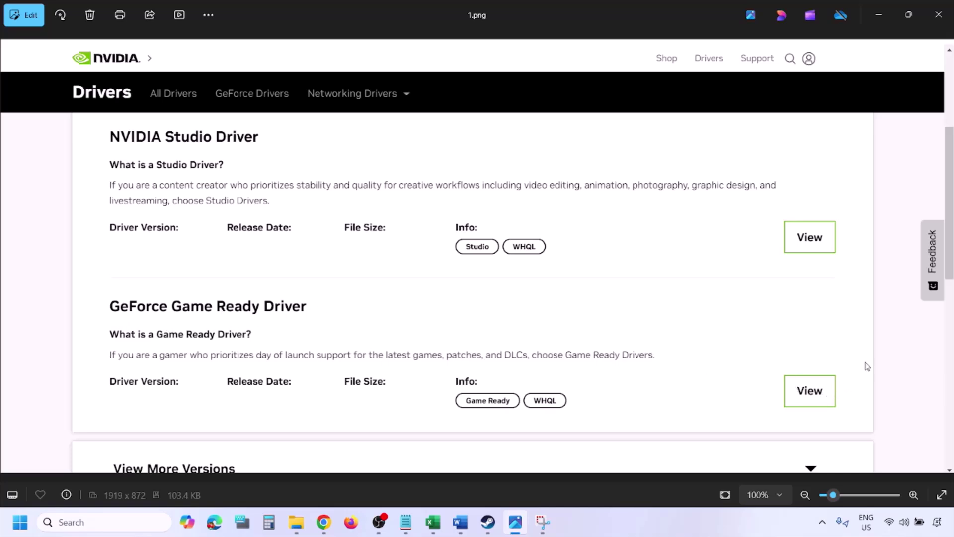
key("Right")
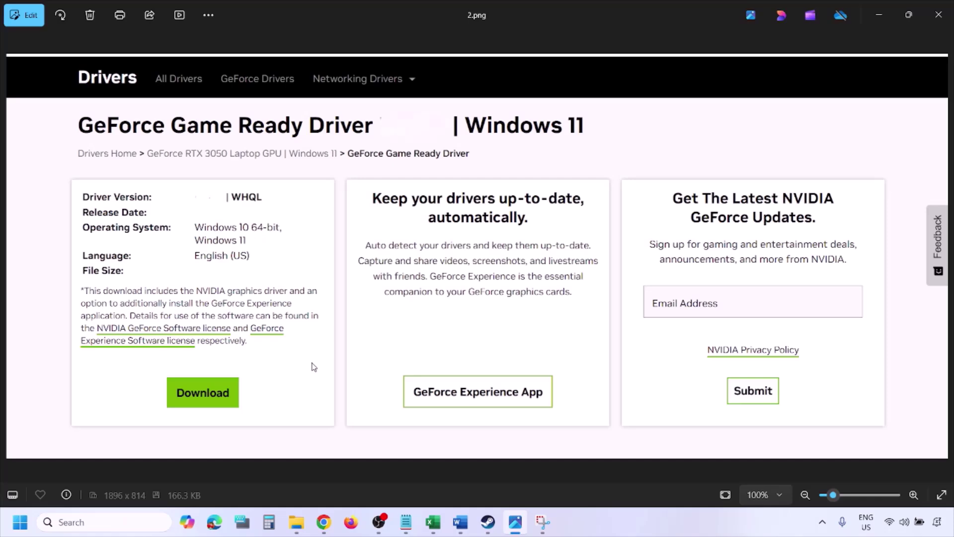
key("Right")
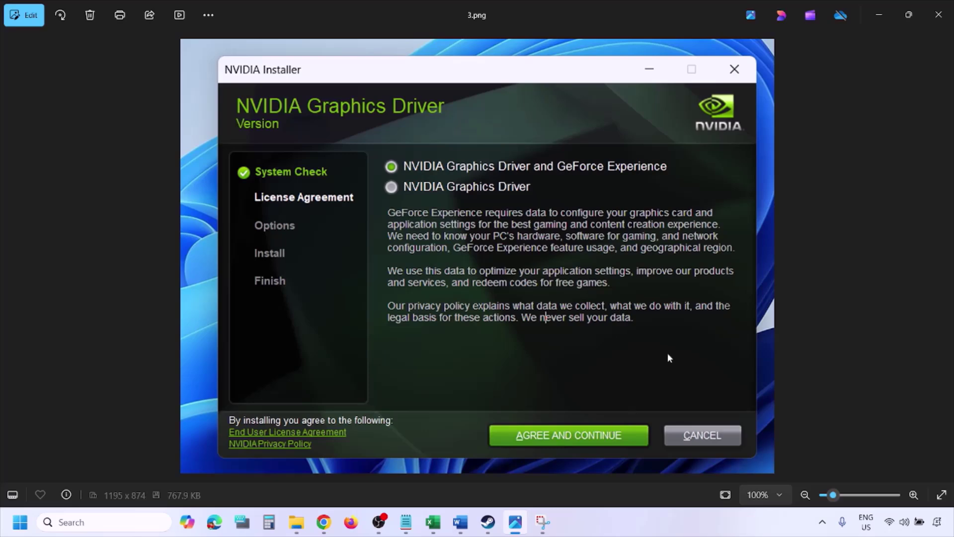
key("Right")
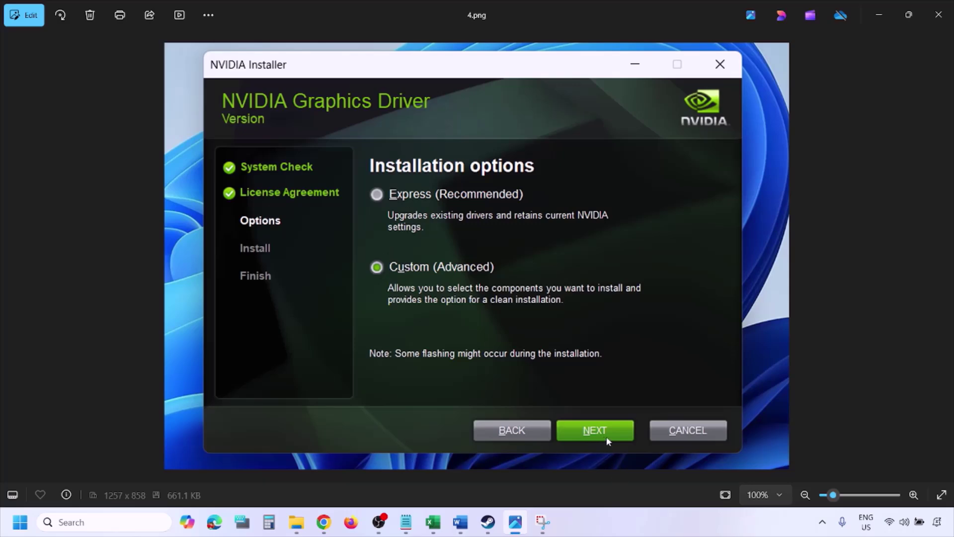
key("Right")
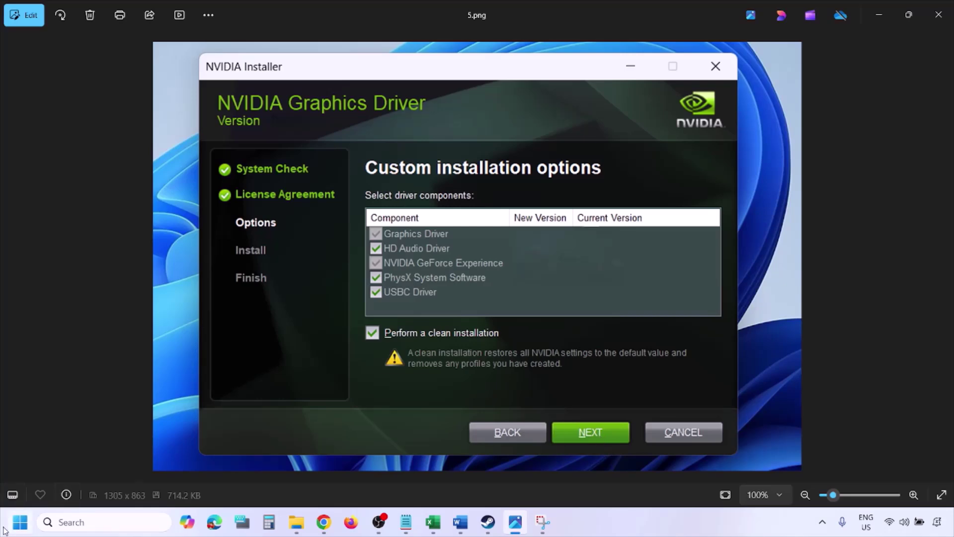
Show the Windows power options containing Restart and dismiss them without restarting.
left_click(19, 522)
left_click(367, 484)
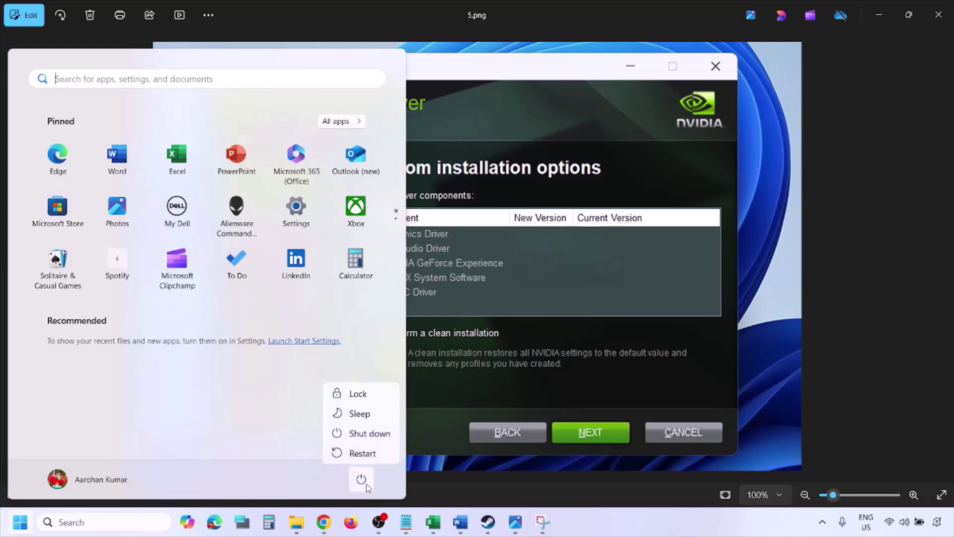
left_click(651, 534)
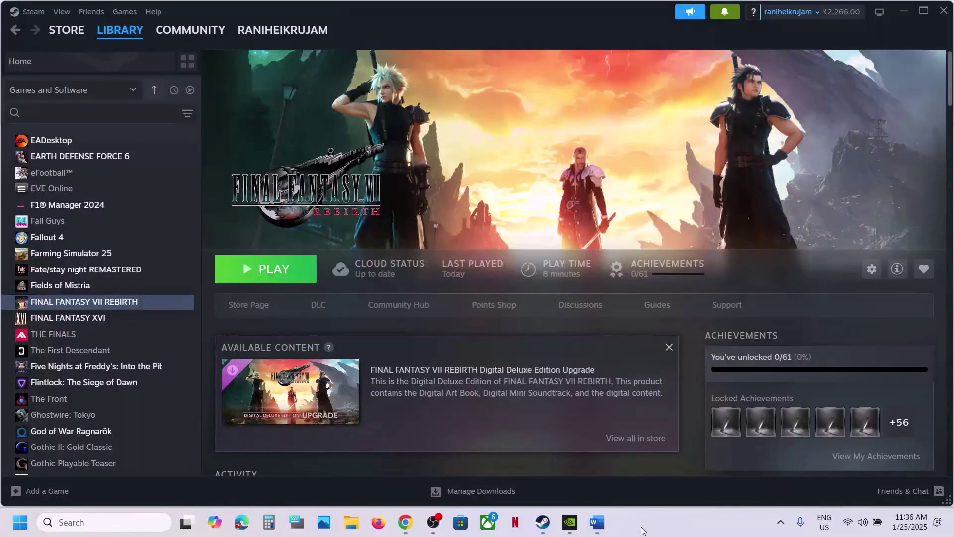
Read Step 5 about the dedicated graphics card in the Word document and open Windows Graphics settings by searching for "graphics".
left_click(597, 522)
scroll(420, 203, "down", 5)
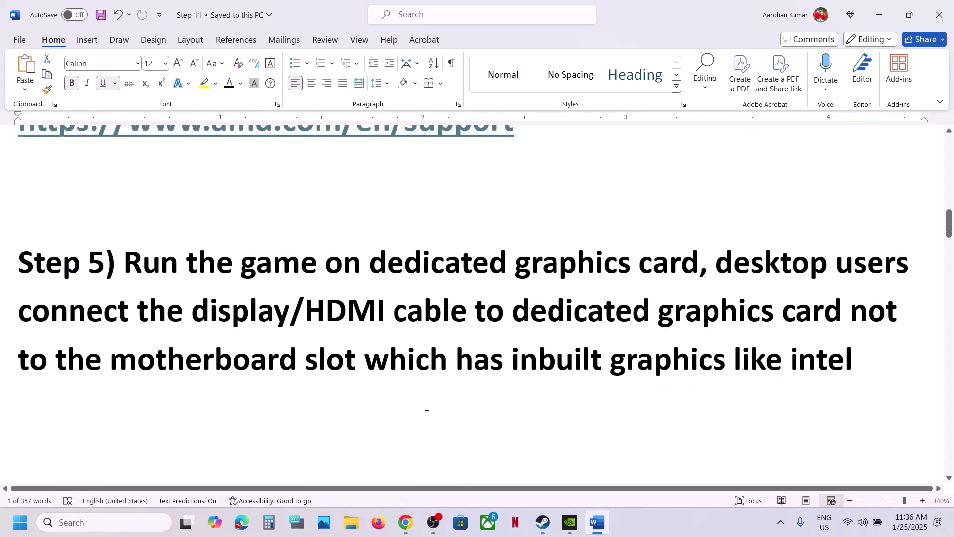
double_click(573, 270)
key("ctrl+c")
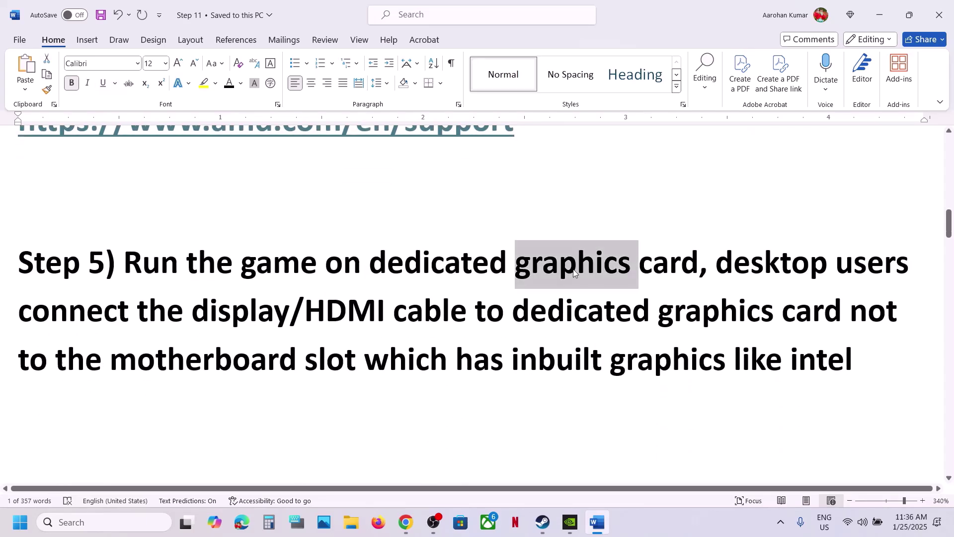
left_click(70, 521)
key("ctrl+v")
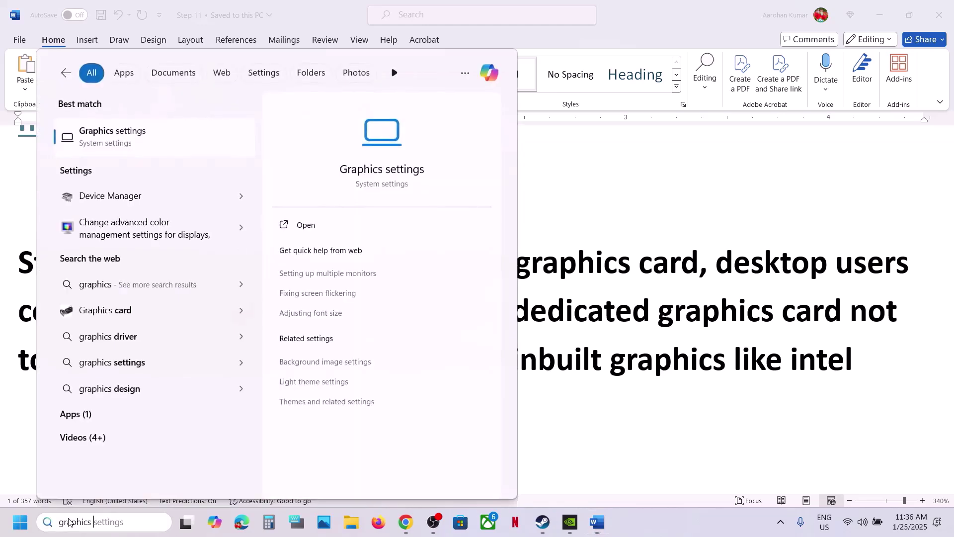
left_click(142, 145)
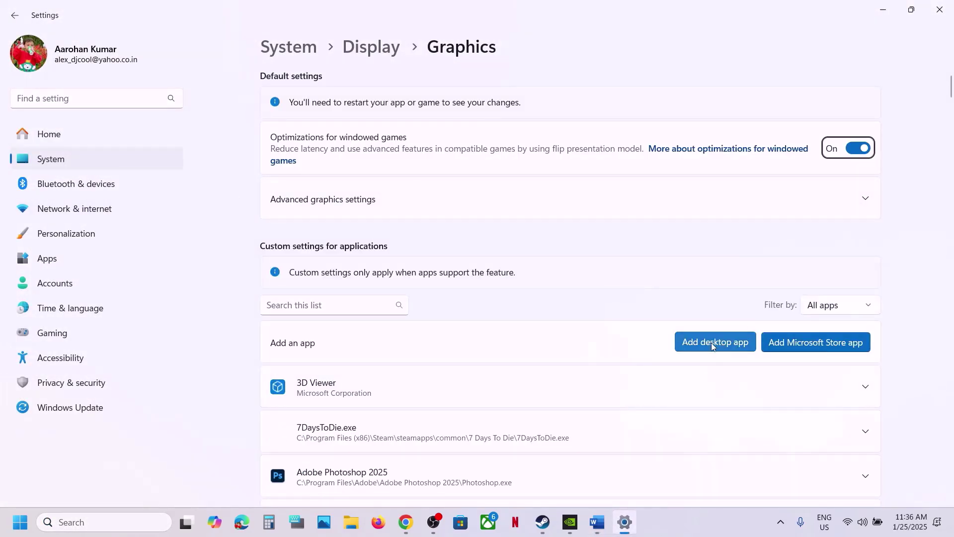
Add the ff7rebirth application from the FINAL FANTASY VII REBIRTH install folder as a desktop app with custom graphics settings.
left_click(712, 343)
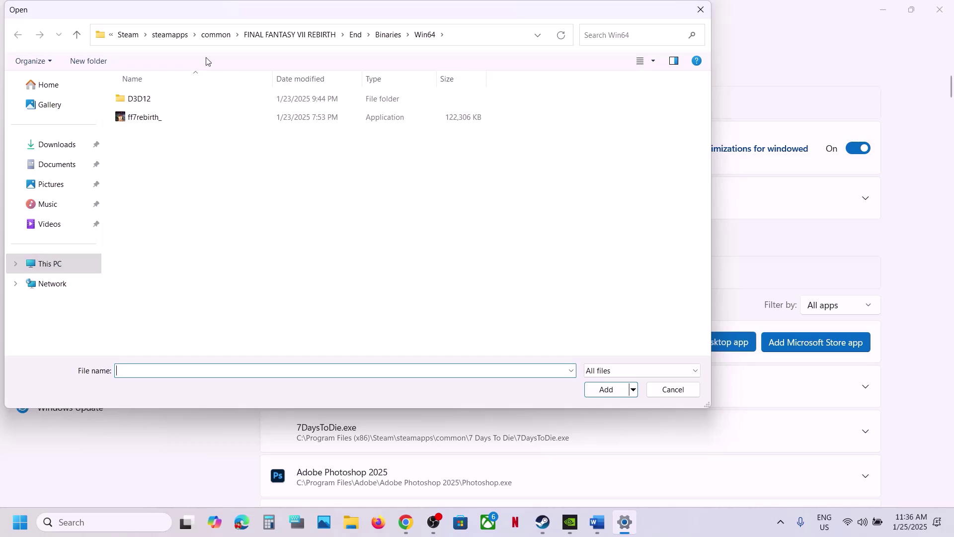
left_click(311, 36)
left_click(201, 135)
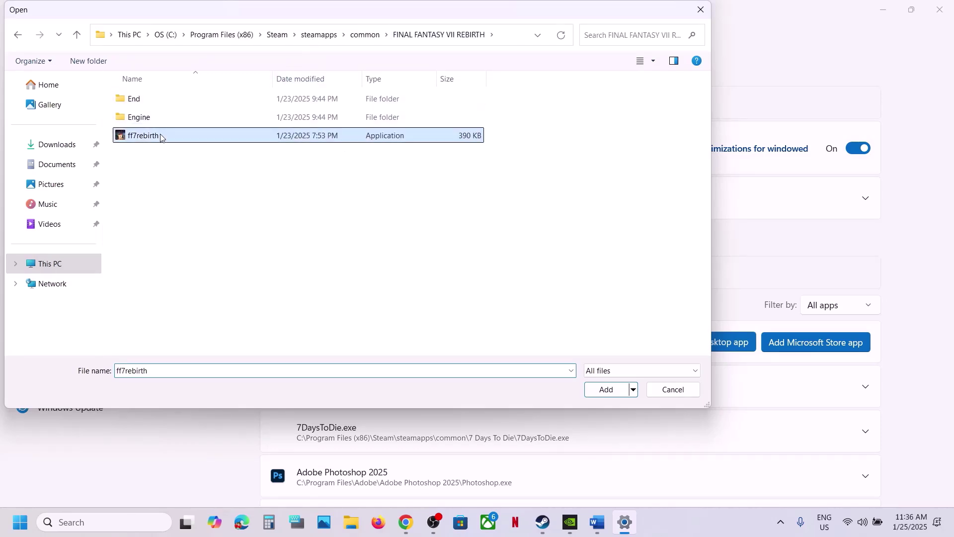
left_click(607, 390)
Set the GPU preference of the FINAL FANTASY VII REBIRTH entry for ff7rebirth_.exe to High Performance (NVIDIA GeForce RTX 3050 Laptop GPU).
scroll(500, 419, "down", 15)
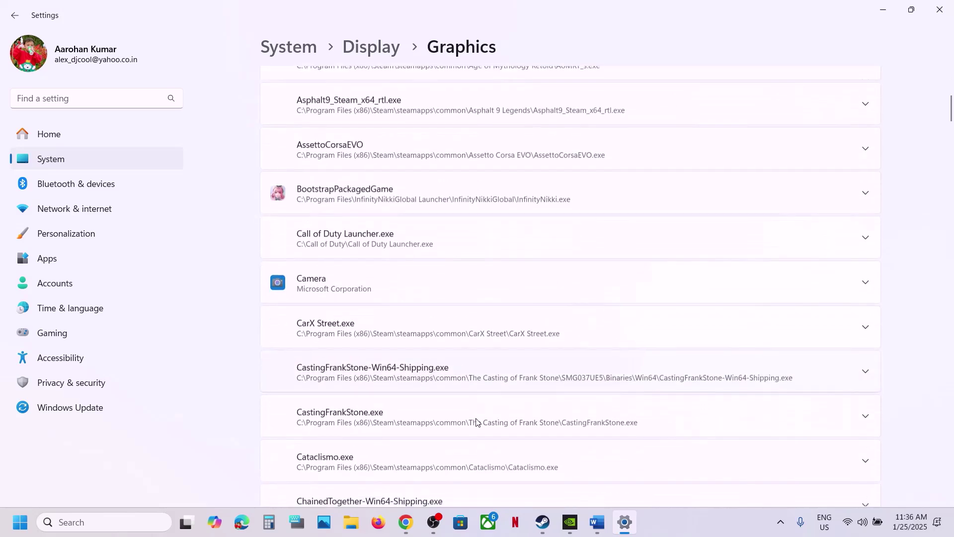
scroll(477, 422, "down", 14)
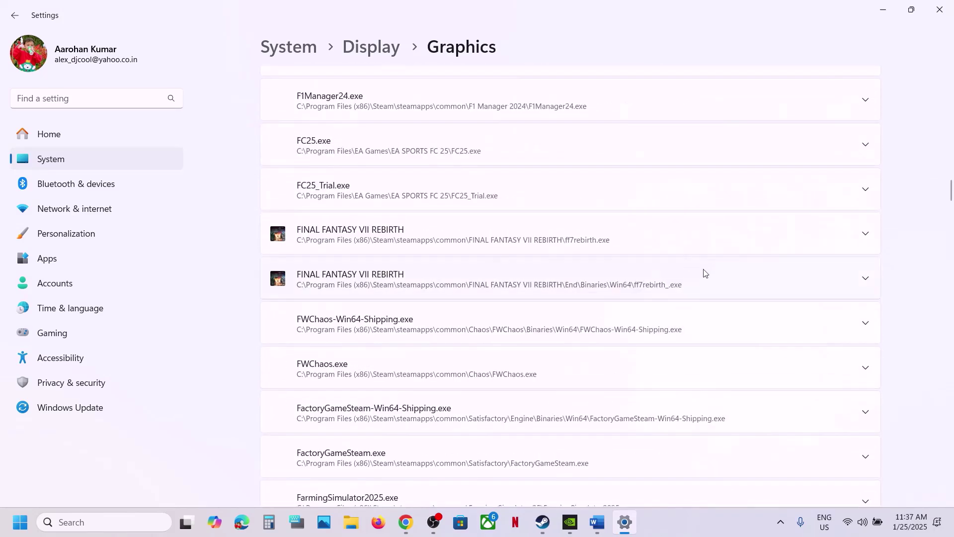
left_click(865, 278)
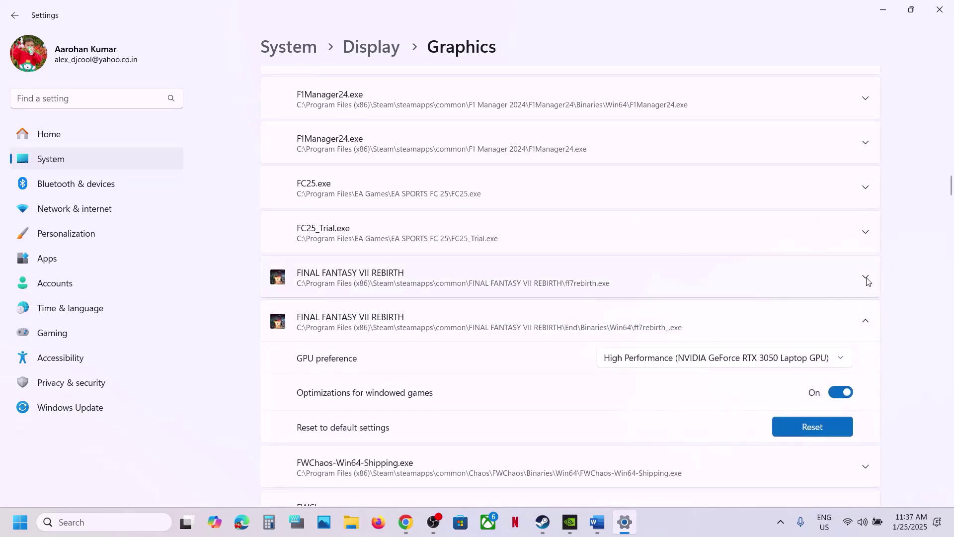
left_click(711, 359)
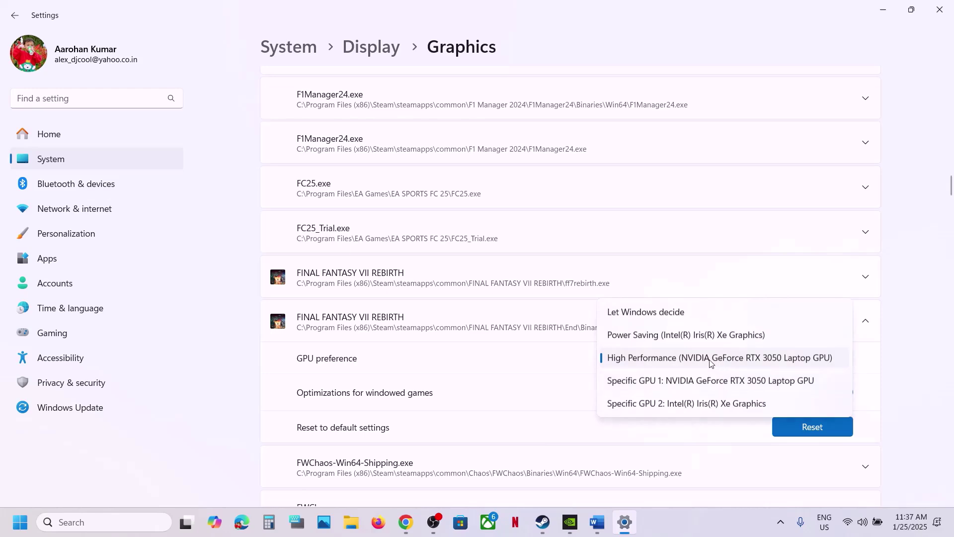
left_click(710, 361)
Add the ff7rebirth_ application from the game's End\Binaries\Win64 folder as a desktop app.
scroll(484, 317, "up", 15)
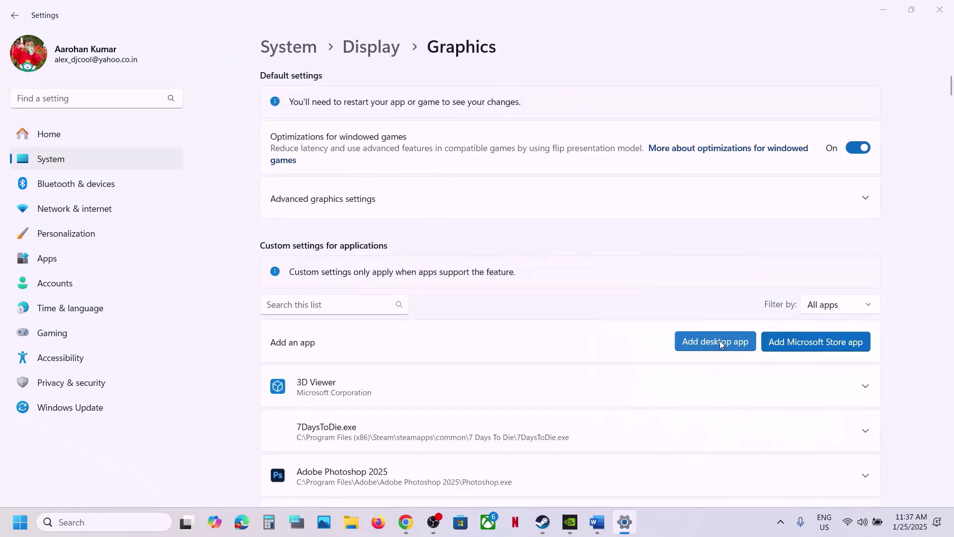
left_click(721, 342)
double_click(158, 99)
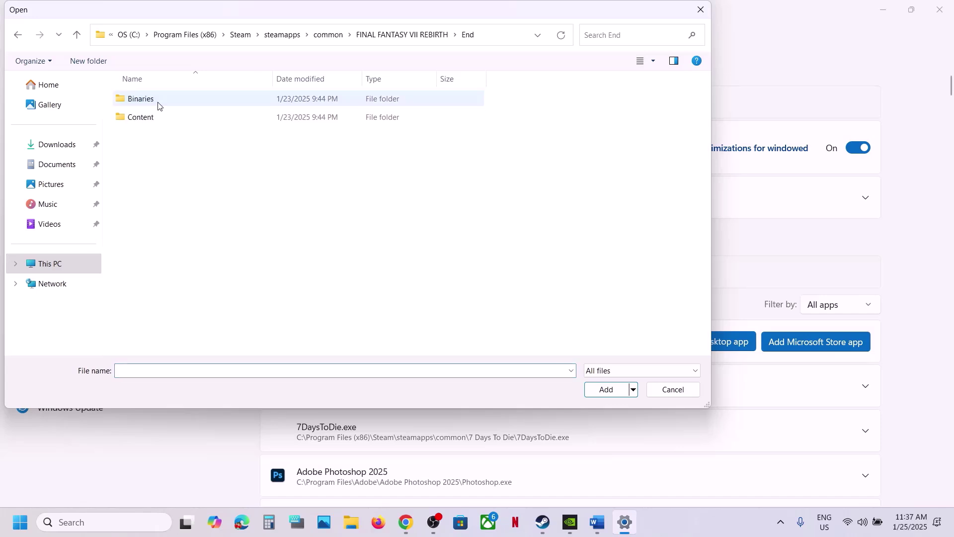
double_click(158, 99)
double_click(158, 99)
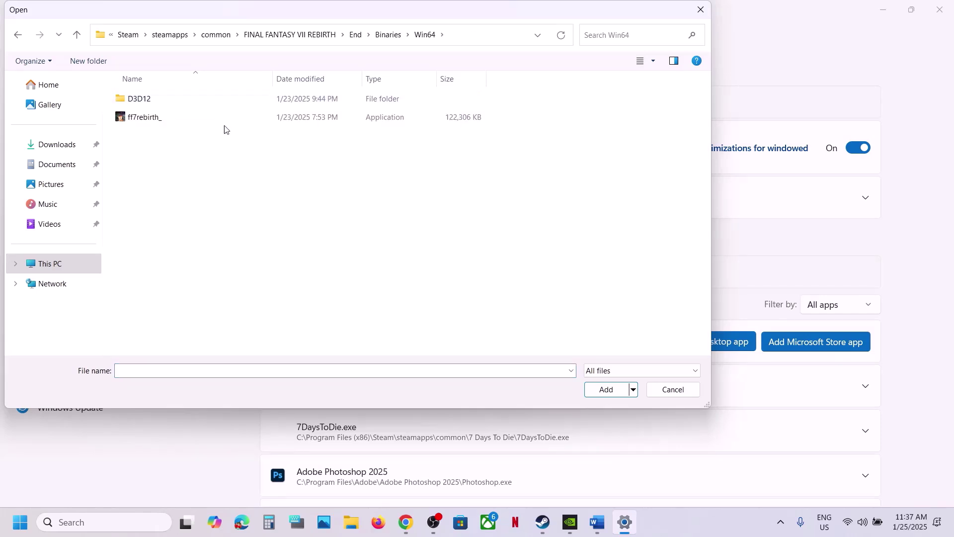
left_click(169, 124)
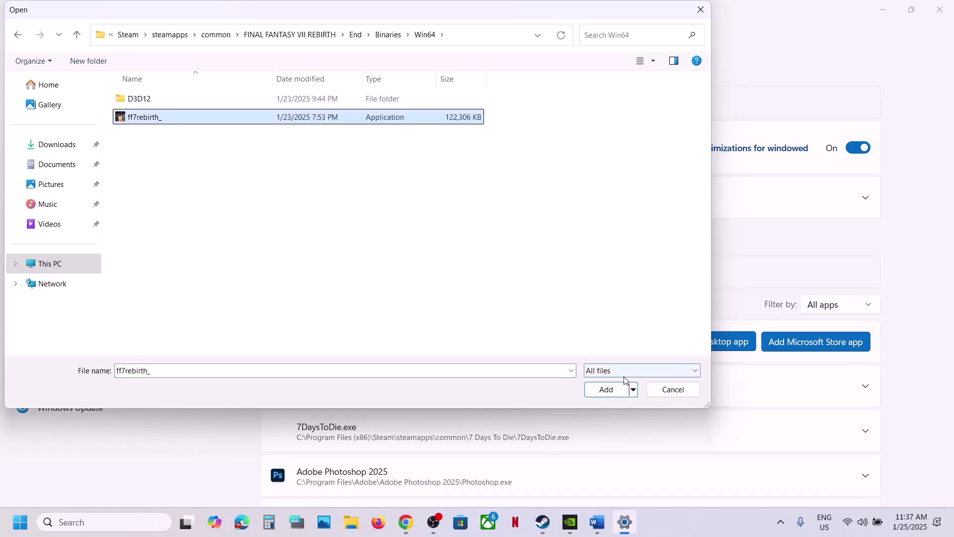
left_click(607, 390)
Set the GPU preference of the FINAL FANTASY VII REBIRTH entry for ff7rebirth.exe to High Performance (NVIDIA GeForce RTX 3050 Laptop GPU) and close Settings.
scroll(716, 391, "down", 20)
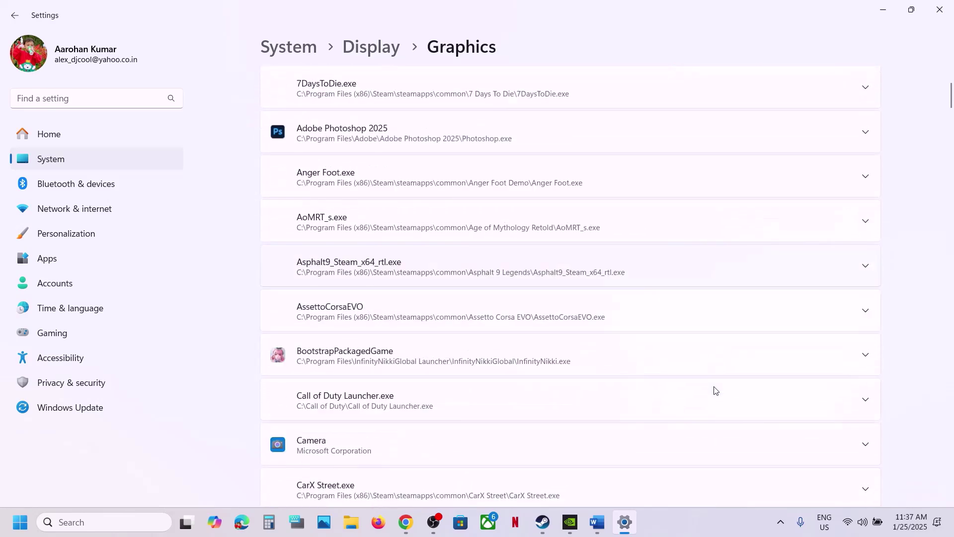
scroll(715, 390, "down", 15)
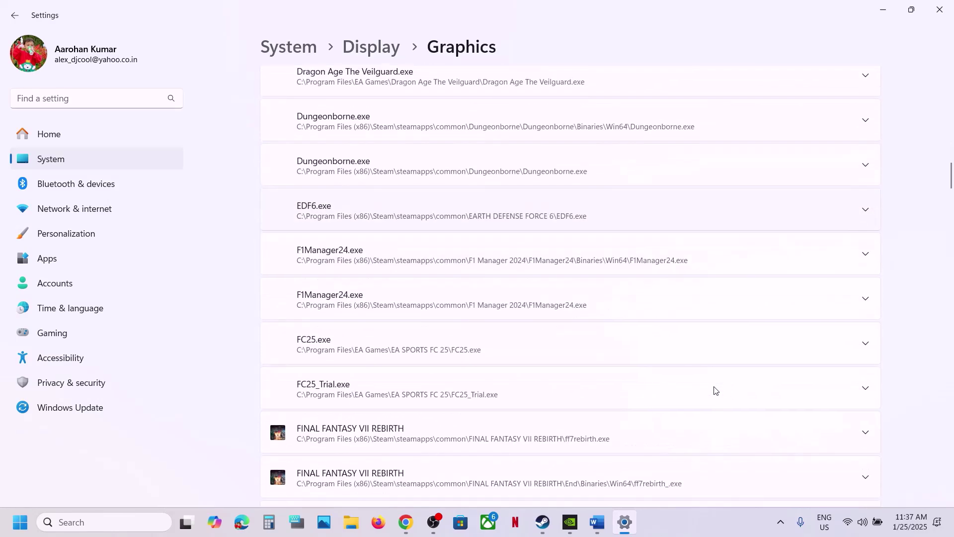
left_click(865, 259)
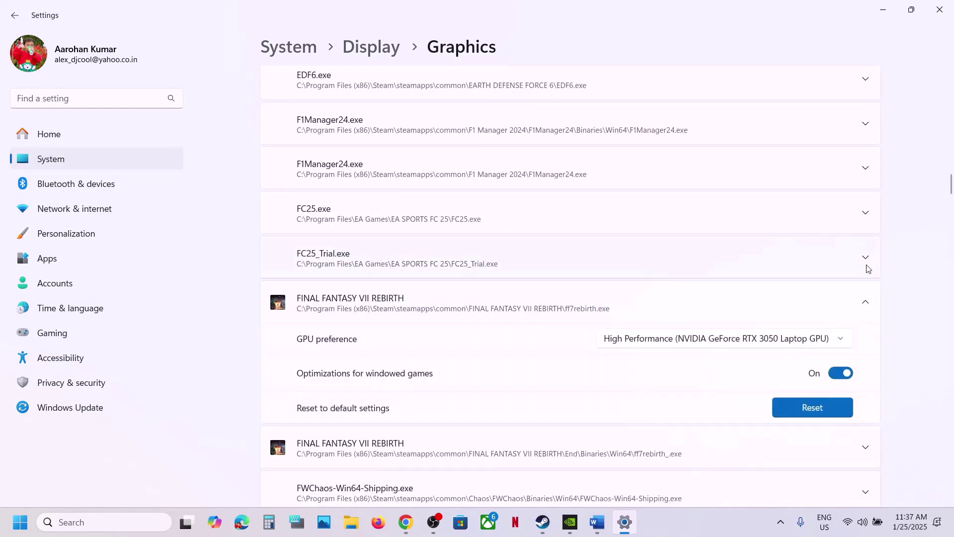
left_click(686, 341)
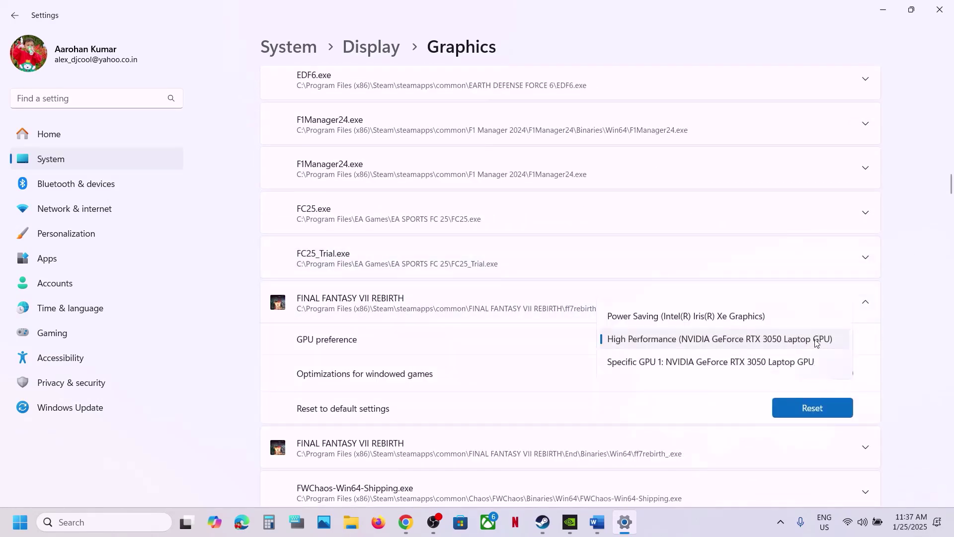
left_click(686, 343)
left_click(940, 10)
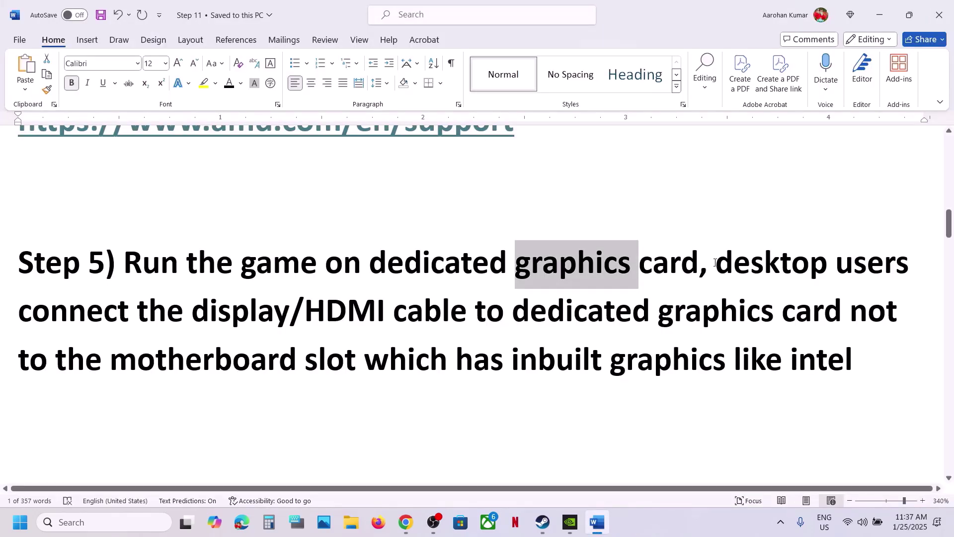
Read the Step 5 advice for desktop users on connecting the display/HDMI cable to the dedicated graphics card.
left_click_drag(716, 263, 704, 314)
left_click_drag(768, 316, 453, 362)
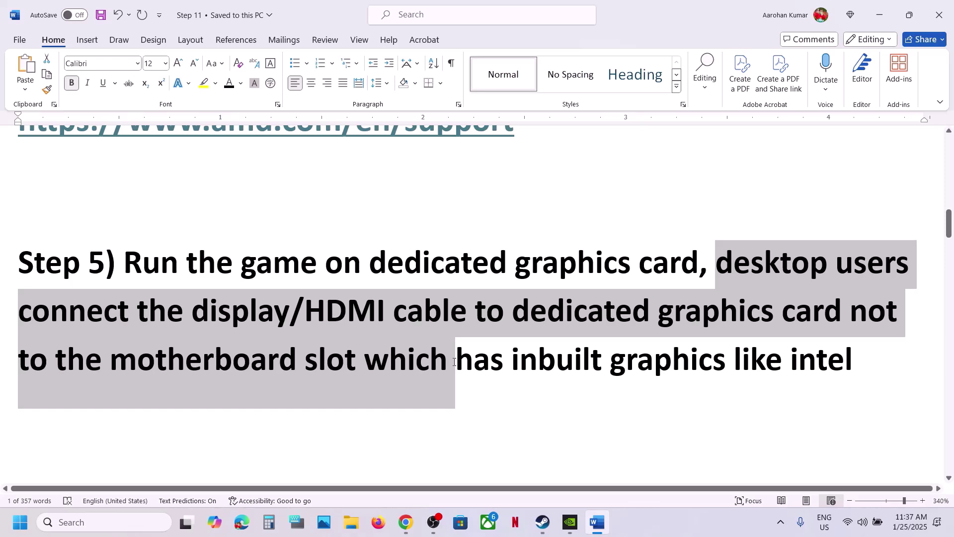
left_click(453, 362)
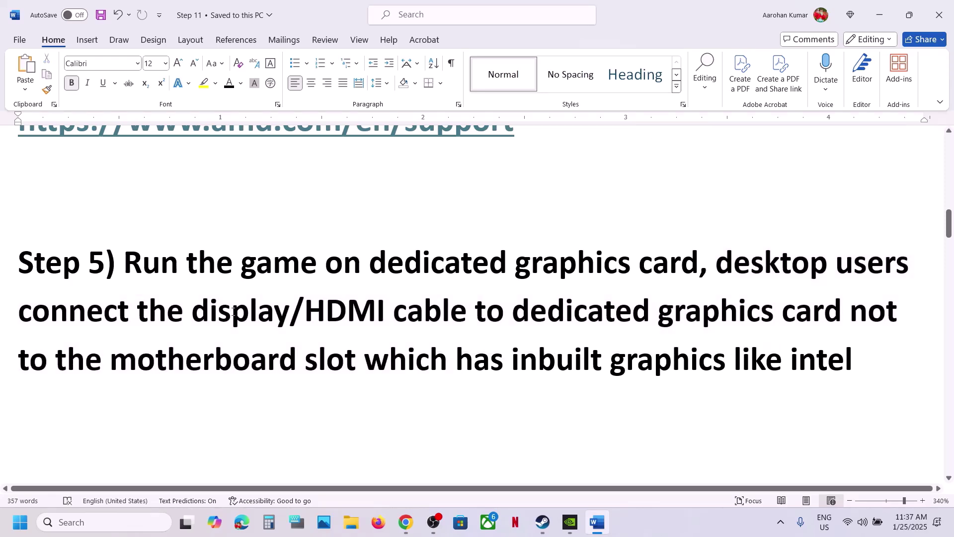
left_click_drag(251, 315, 741, 312)
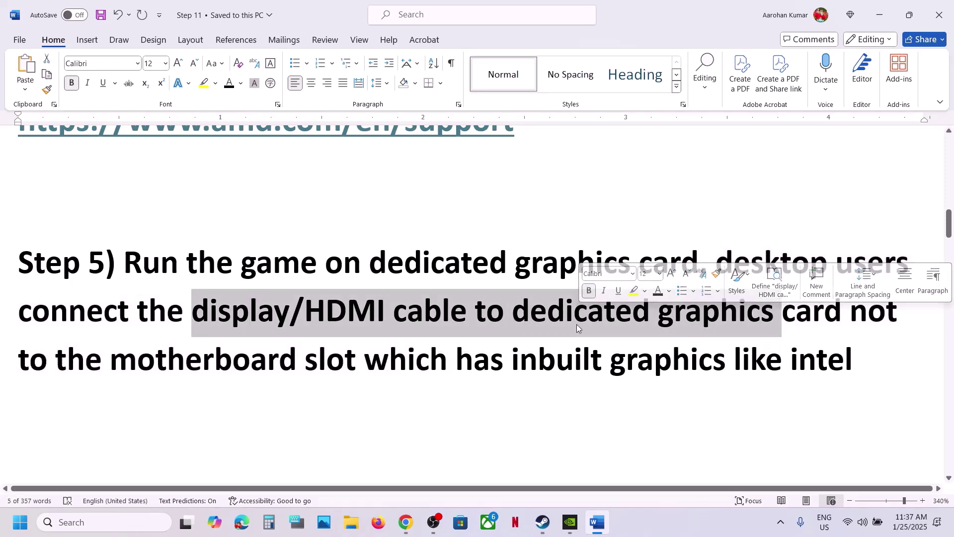
left_click(303, 318)
Read Step 6 about updating Windows in the document and check the installed Windows version with winver.
scroll(304, 319, "down", 3)
scroll(304, 319, "up", 2)
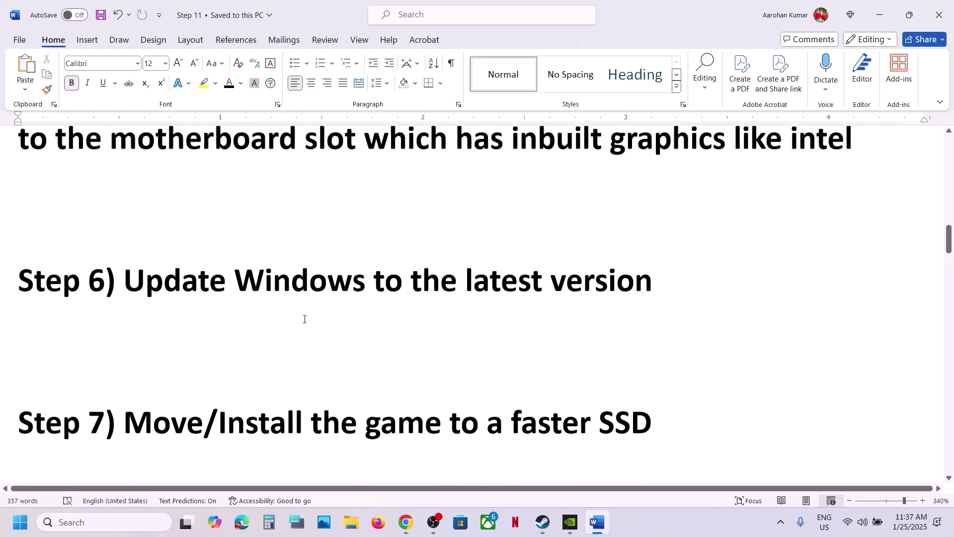
left_click_drag(142, 302, 703, 292)
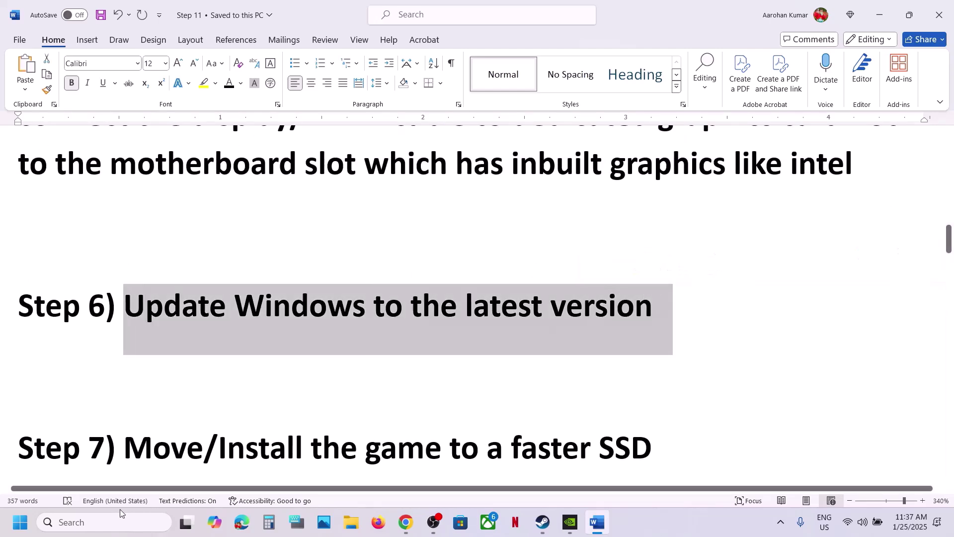
left_click(109, 523)
type("winver")
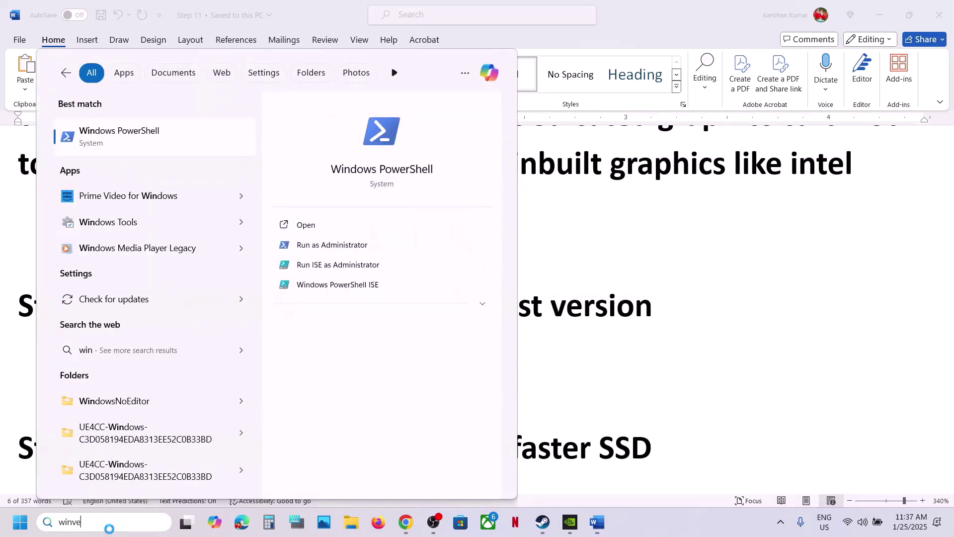
left_click(113, 125)
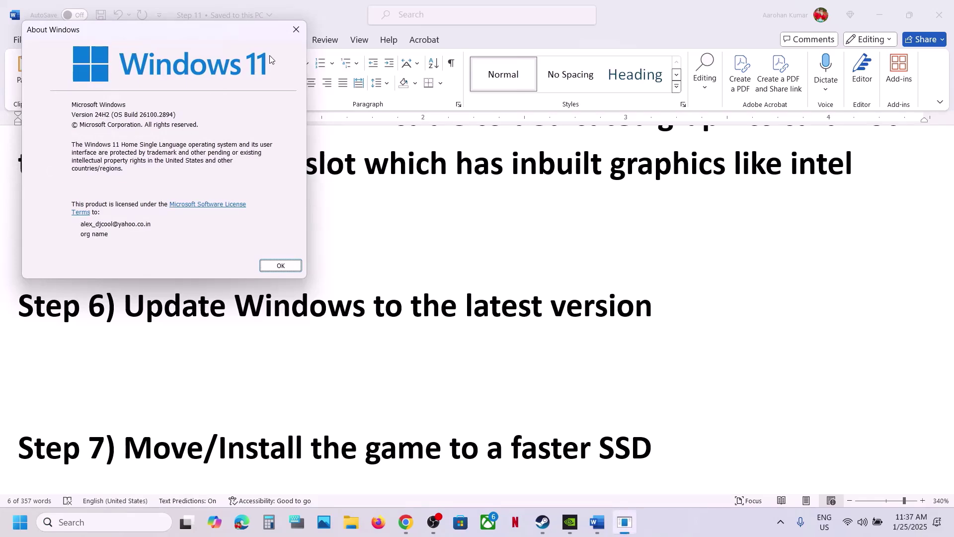
left_click(296, 29)
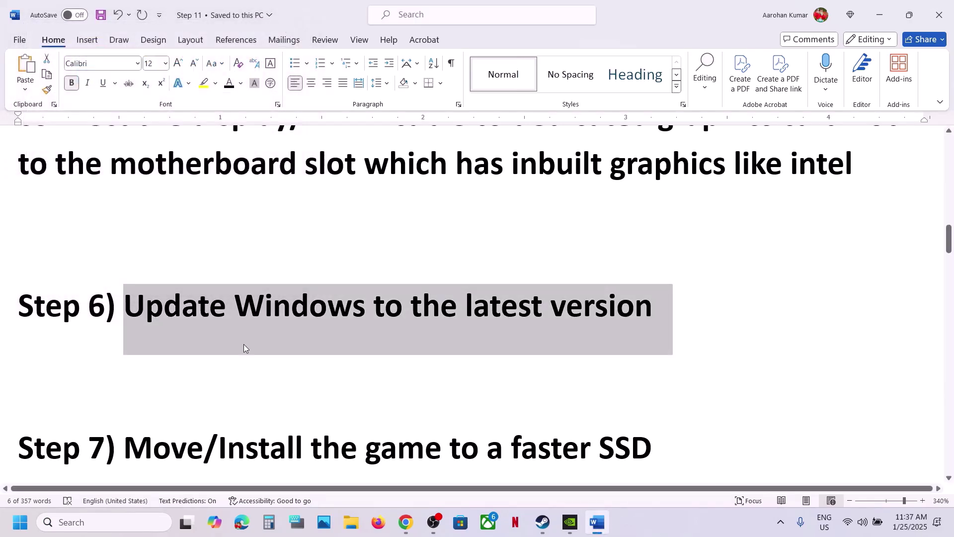
Open Windows Update in Settings and check for updates.
key("super+i")
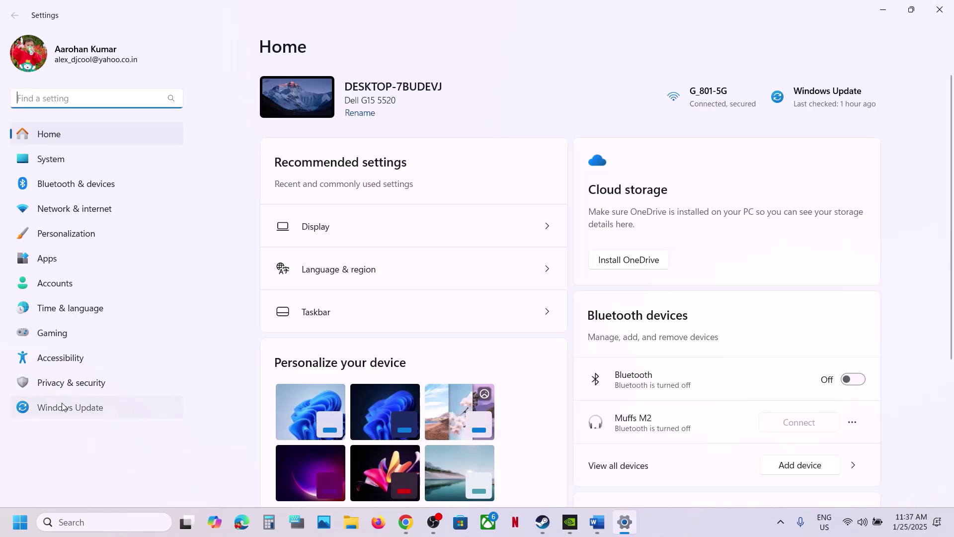
left_click(63, 407)
left_click(821, 100)
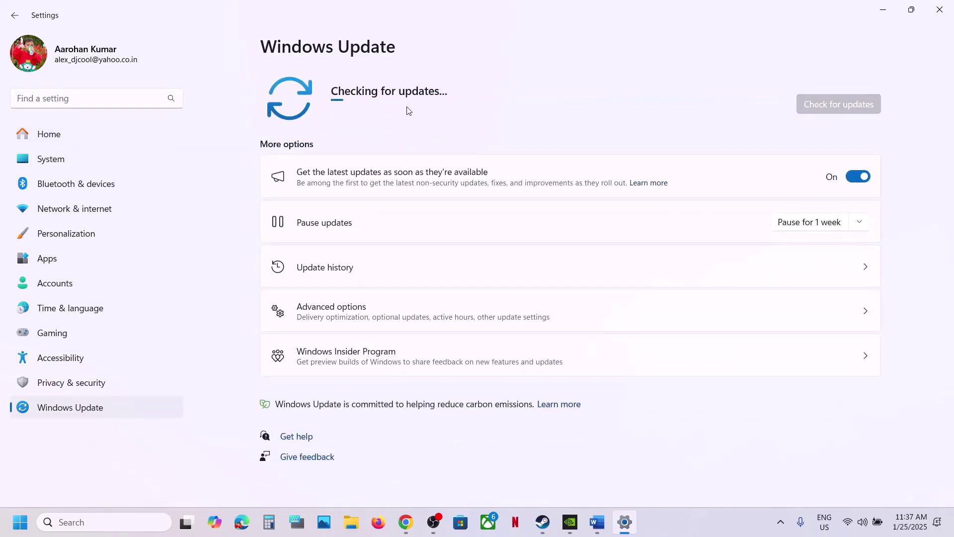
Look up the Restart option among the power options without restarting and close Settings.
left_click(20, 522)
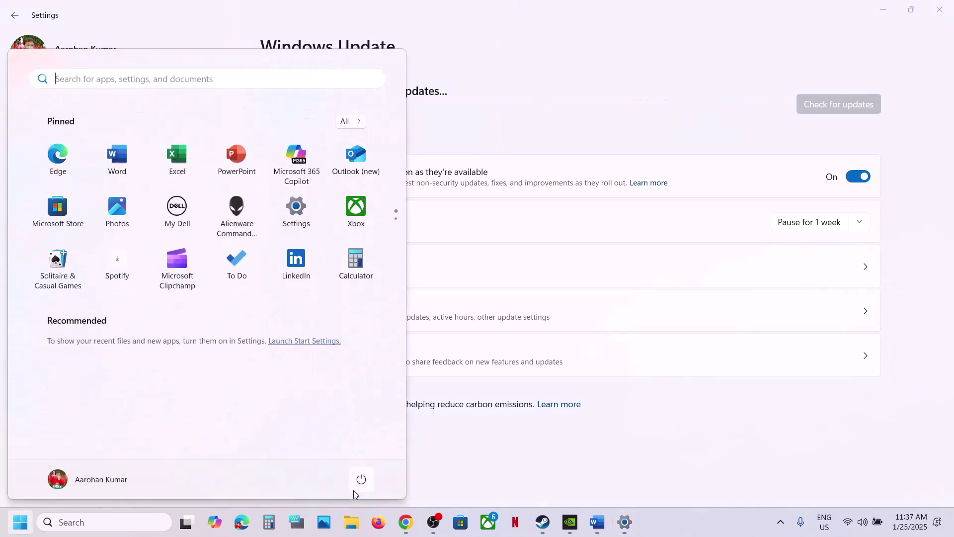
left_click(361, 479)
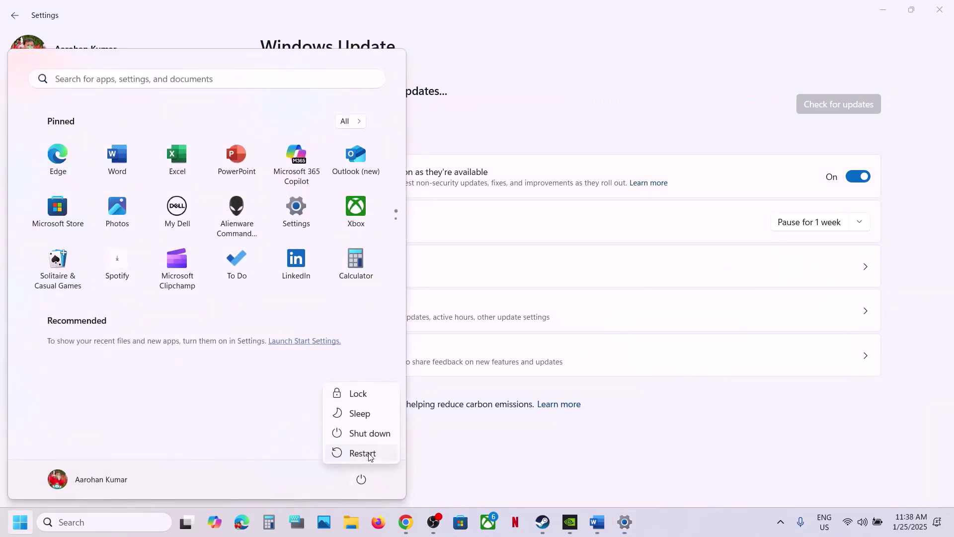
left_click(362, 453)
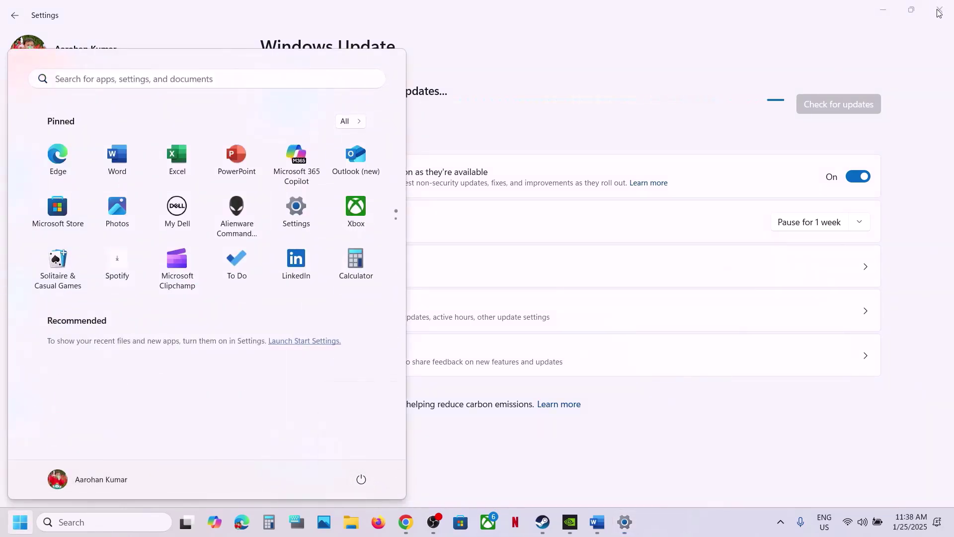
left_click(796, 69)
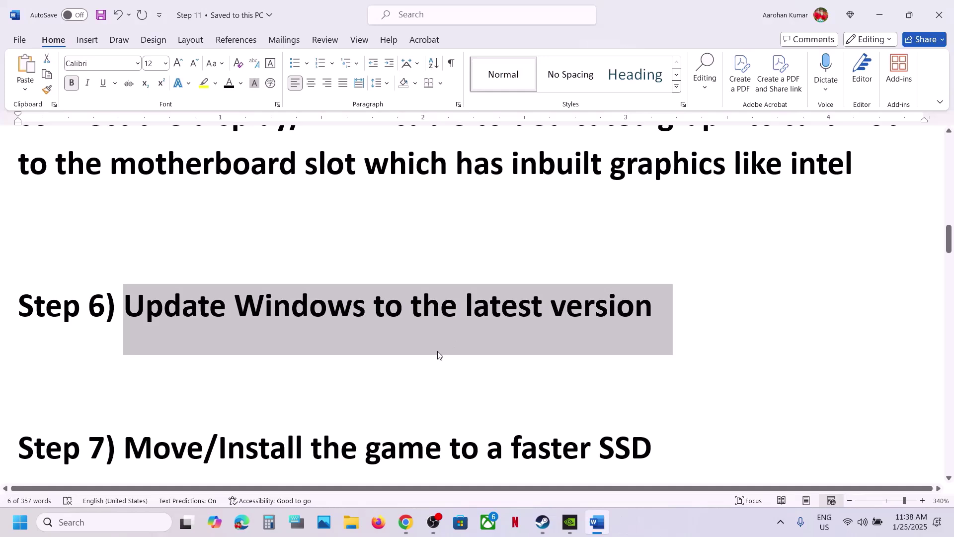
Read Step 7 about moving or installing the game to a faster SSD in the Word document.
scroll(437, 351, "down", 1)
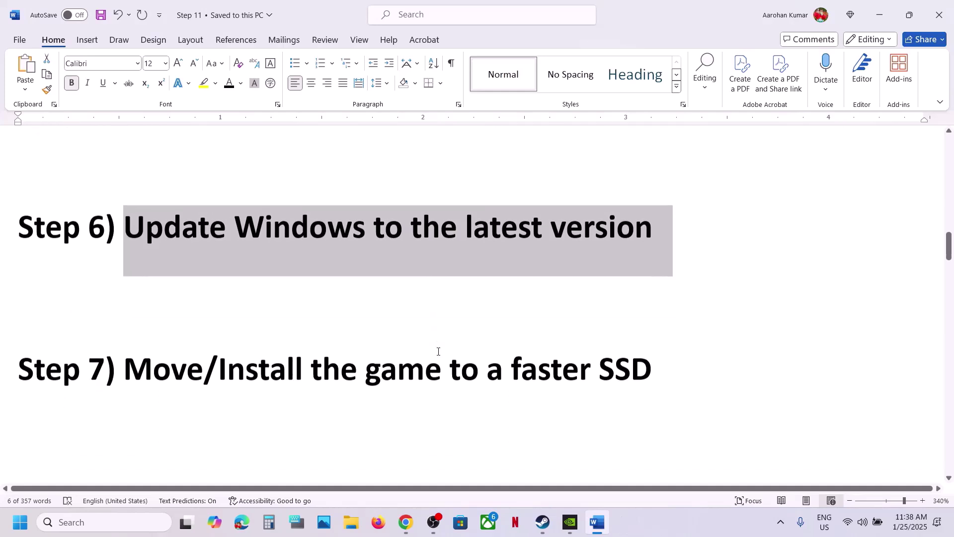
scroll(438, 351, "down", 1)
left_click_drag(231, 346, 660, 334)
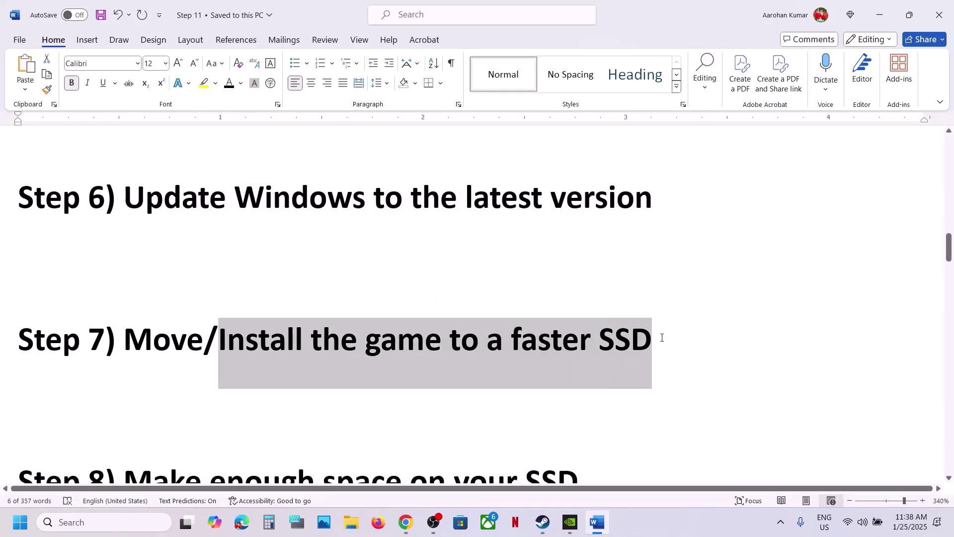
left_click(661, 338)
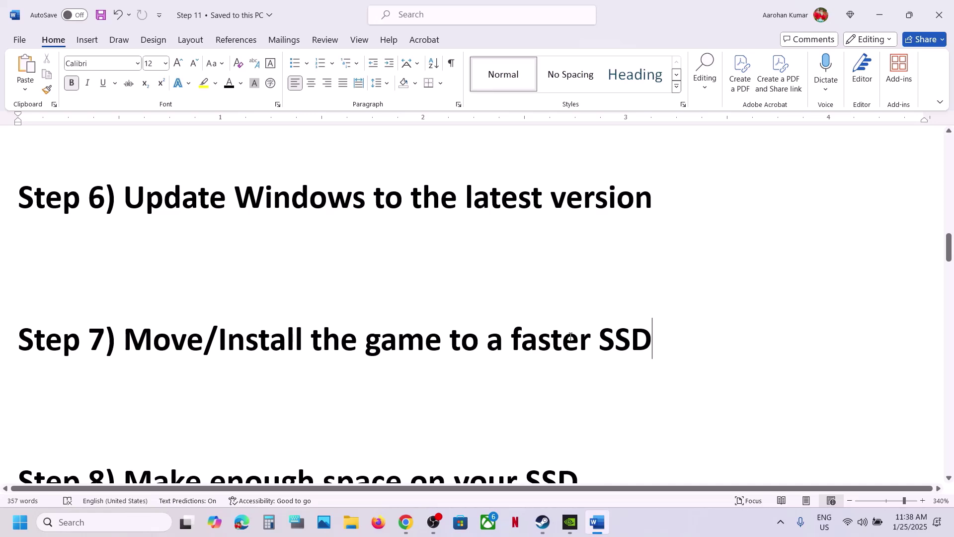
Switch to Steam, select FINAL FANTASY VII REBIRTH in the Storage settings to examine the Move option, and close the settings.
left_click(543, 522)
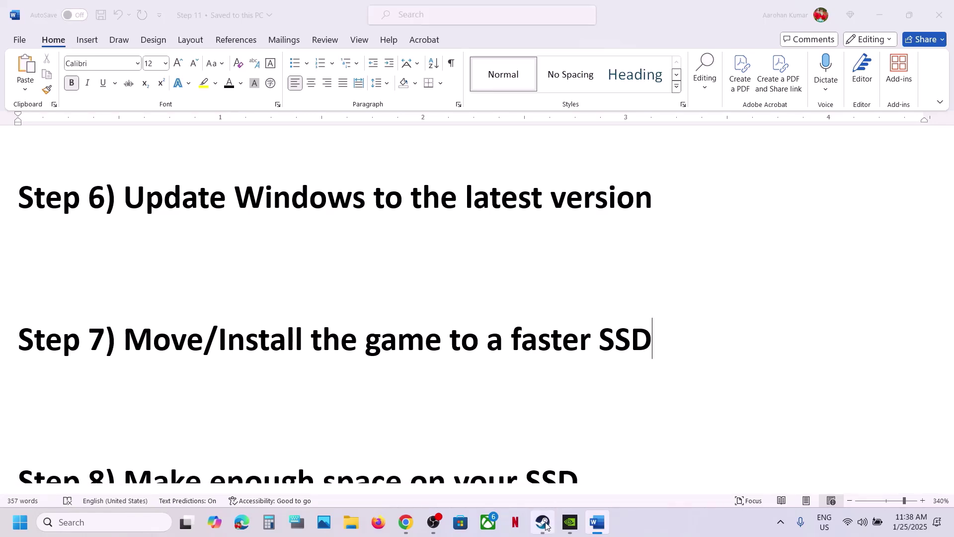
left_click(31, 11)
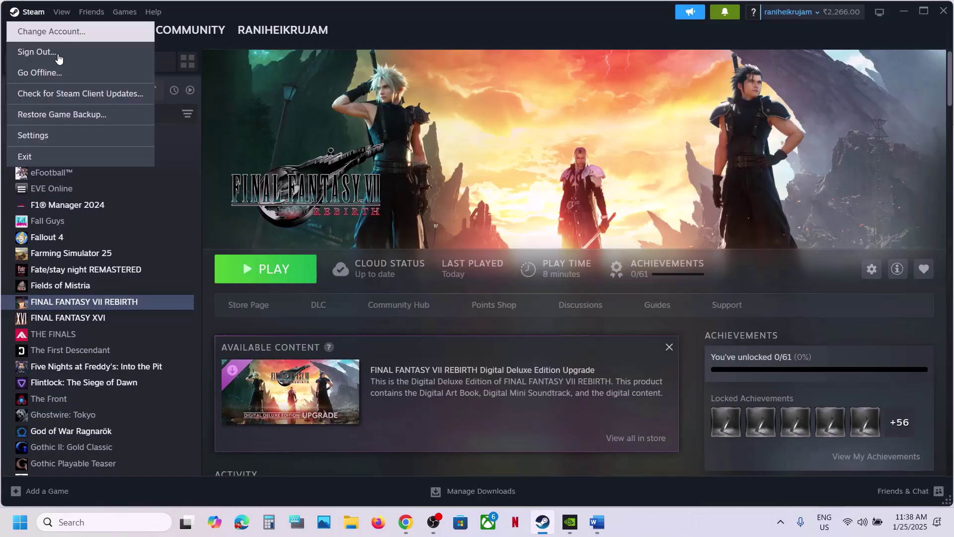
left_click(33, 135)
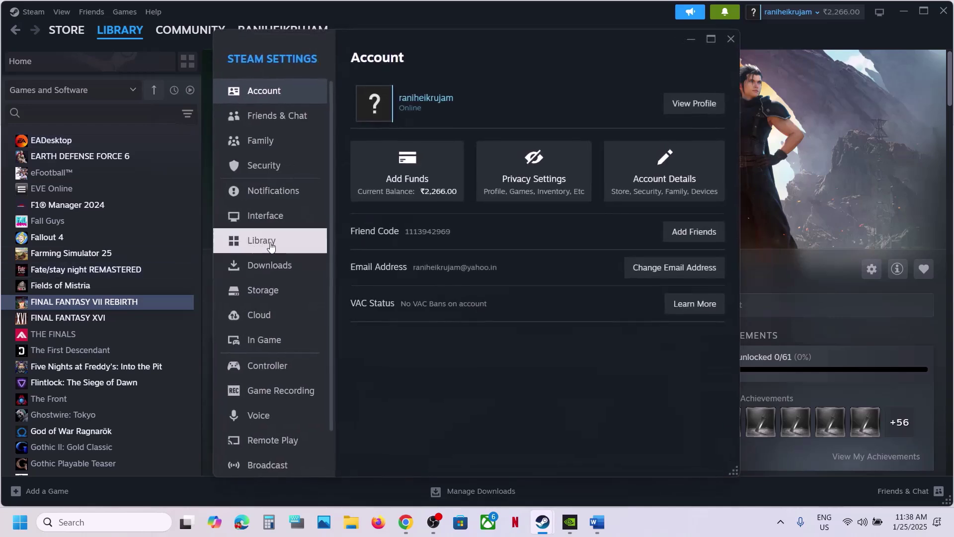
left_click(264, 289)
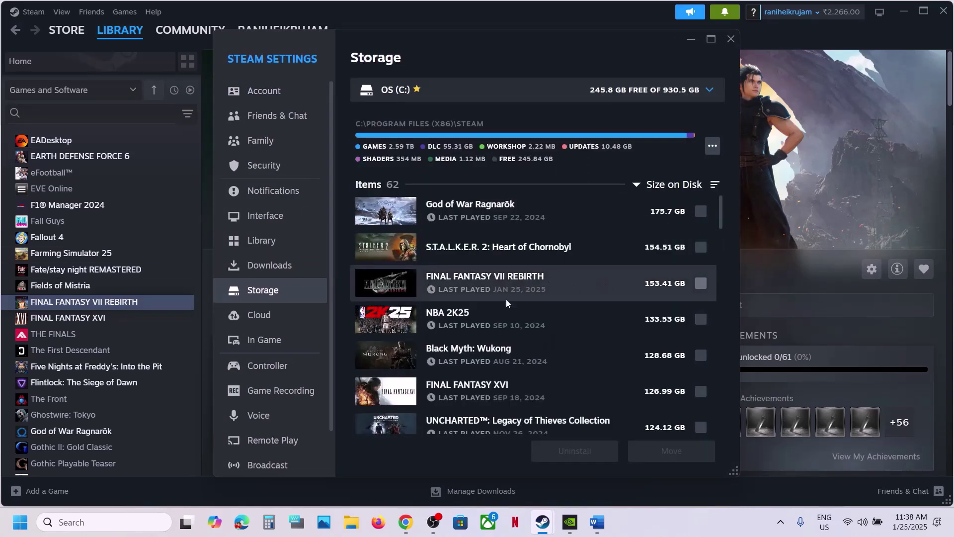
left_click(700, 284)
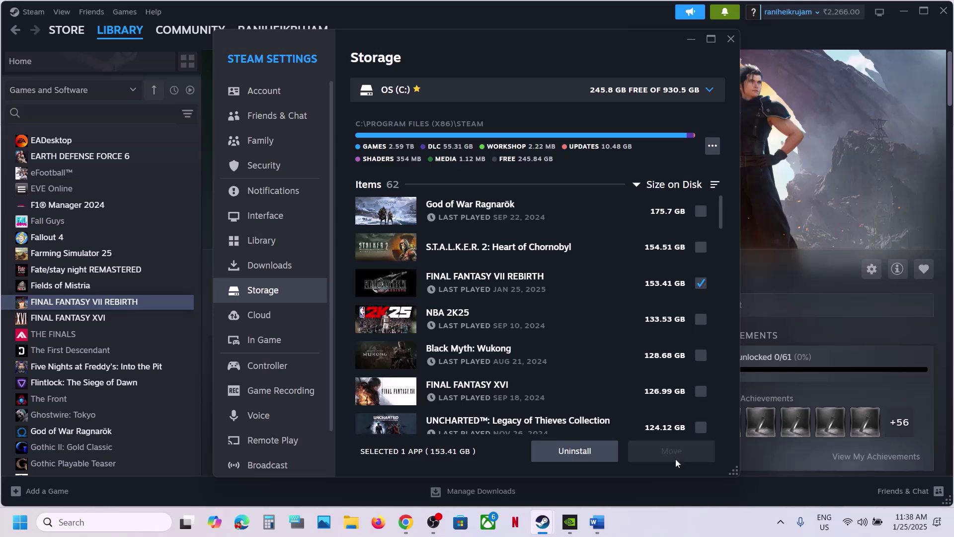
left_click(731, 39)
Highlight the word Install in Step 7 in Word and examine the Manage options for FINAL FANTASY VII REBIRTH in Steam.
left_click(596, 523)
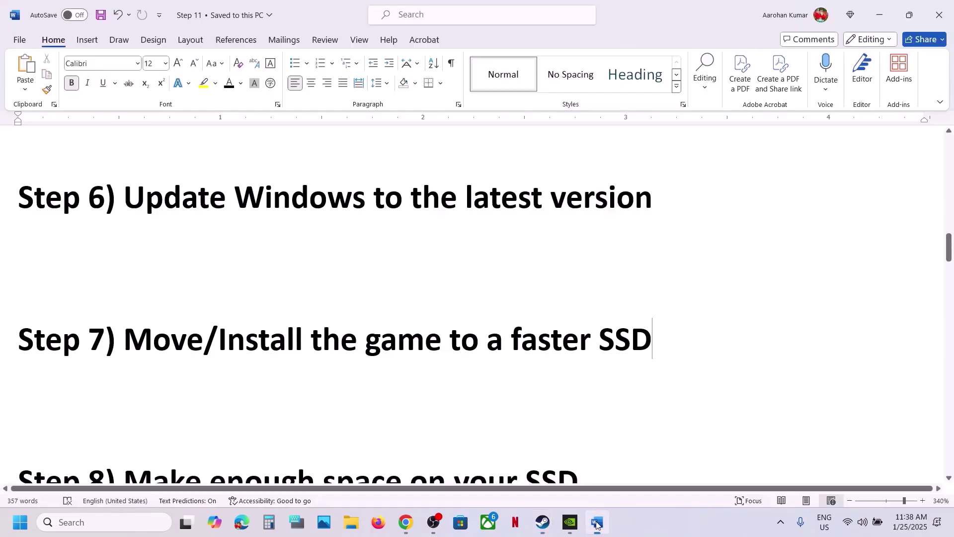
scroll(293, 374, "down", 1)
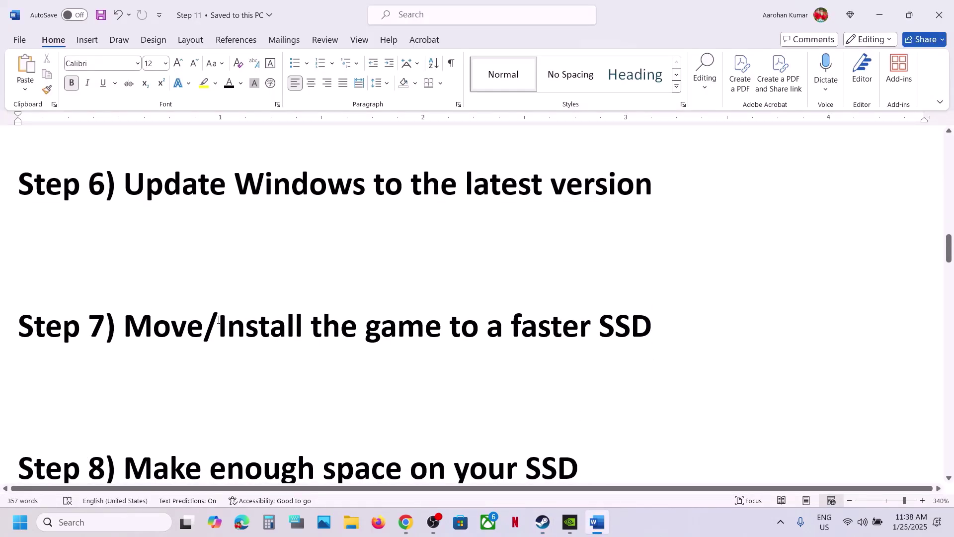
left_click_drag(219, 320, 295, 329)
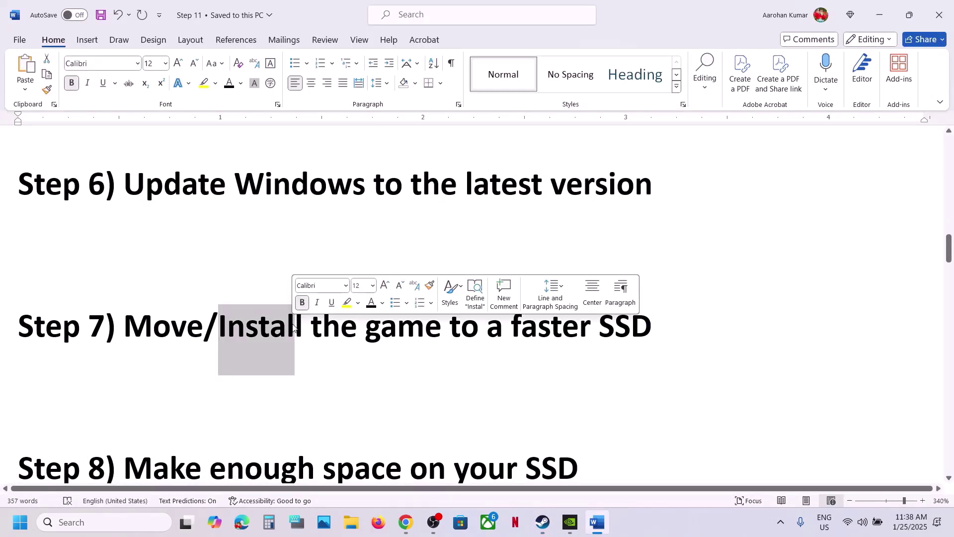
left_click(543, 523)
right_click(84, 301)
mouse_move(138, 378)
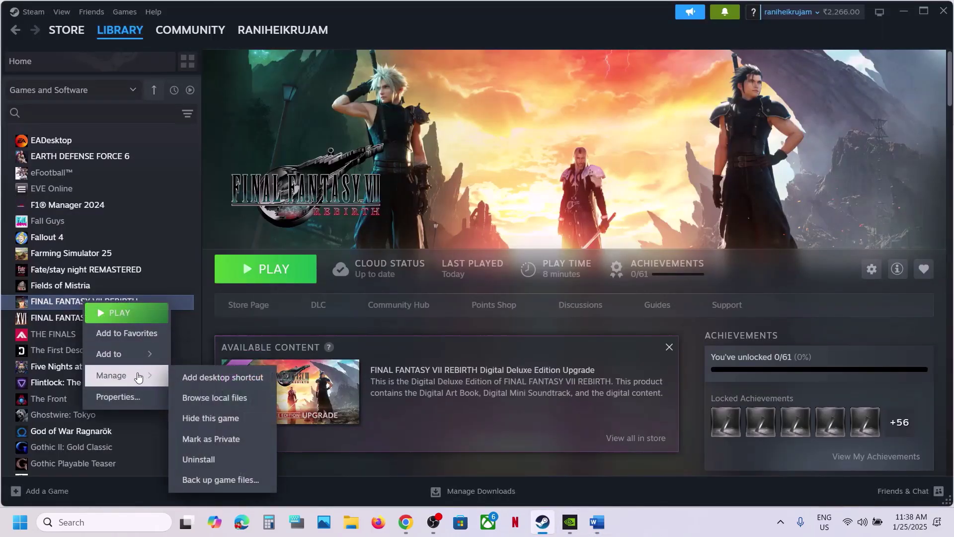
left_click(354, 200)
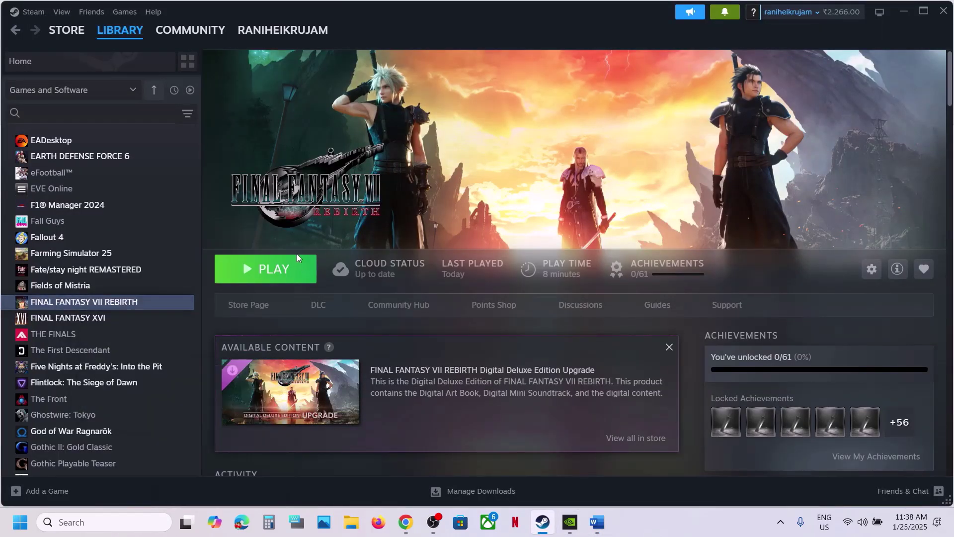
Return to the Word document and highlight "faster SSD" in Step 7.
left_click(605, 526)
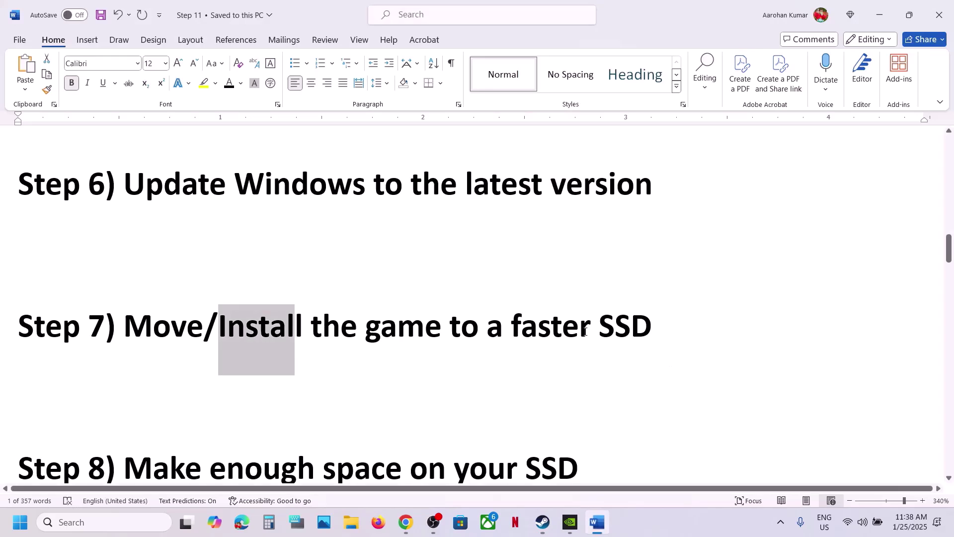
left_click_drag(580, 329, 658, 319)
left_click(302, 391)
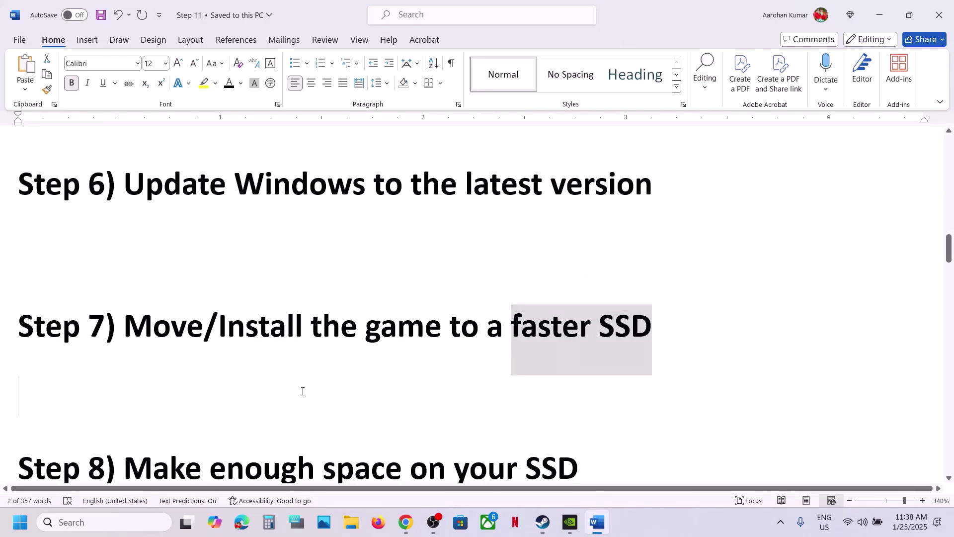
Highlight Step 8 about making enough SSD space in Word and check the C: drive's free space in File Explorer.
scroll(303, 391, "down", 3)
scroll(302, 391, "up", 2)
left_click_drag(124, 348, 621, 361)
key("super+e")
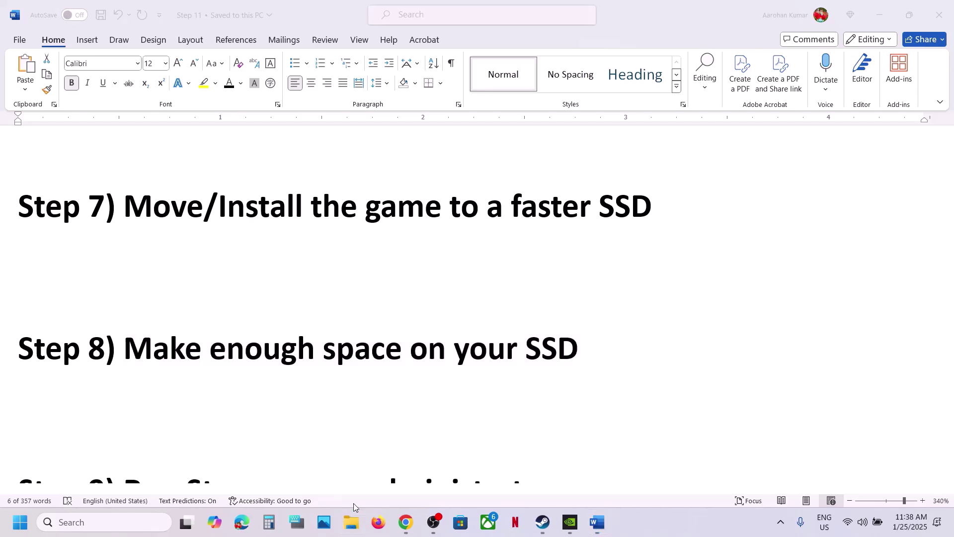
left_click(60, 278)
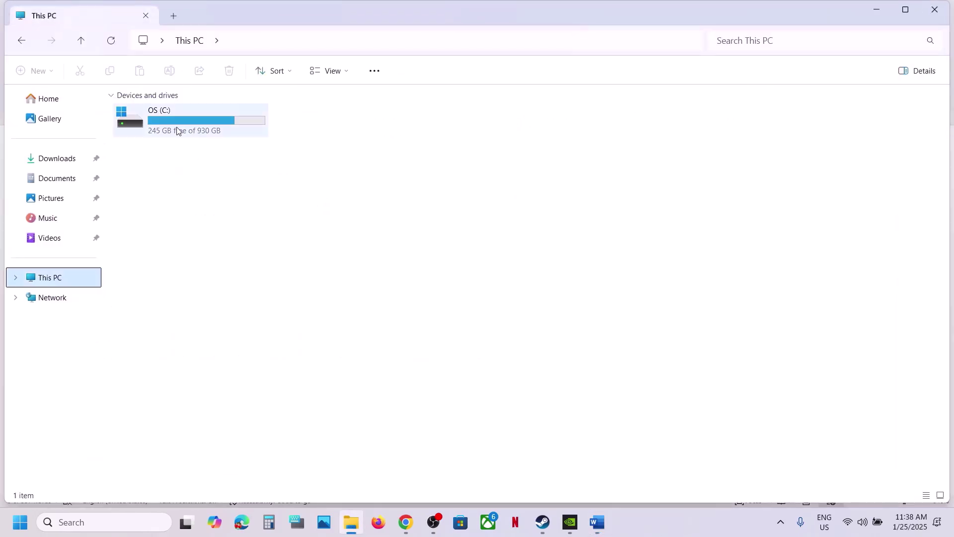
left_click(935, 9)
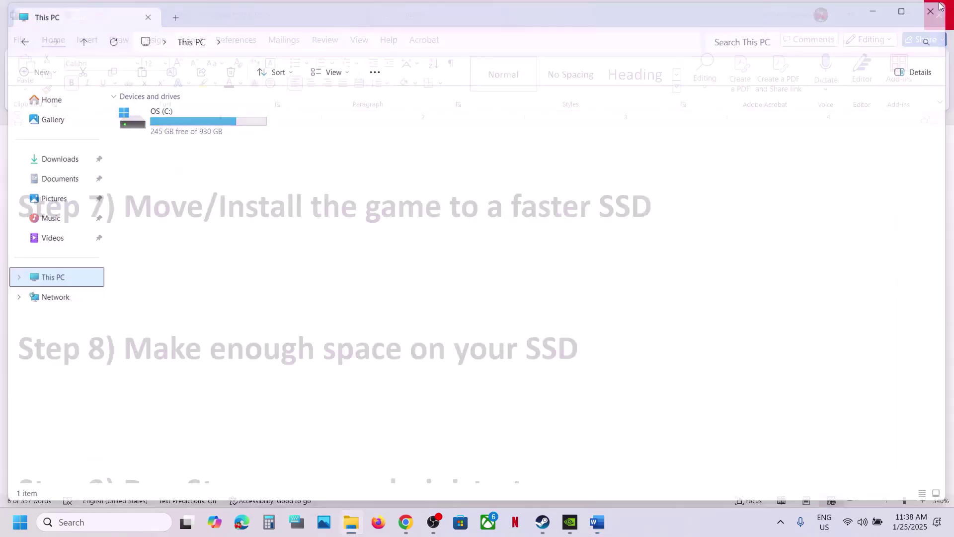
Highlight Step 9 in Word, then search Windows for Steam to examine its Run as administrator option.
scroll(499, 343, "down", 2)
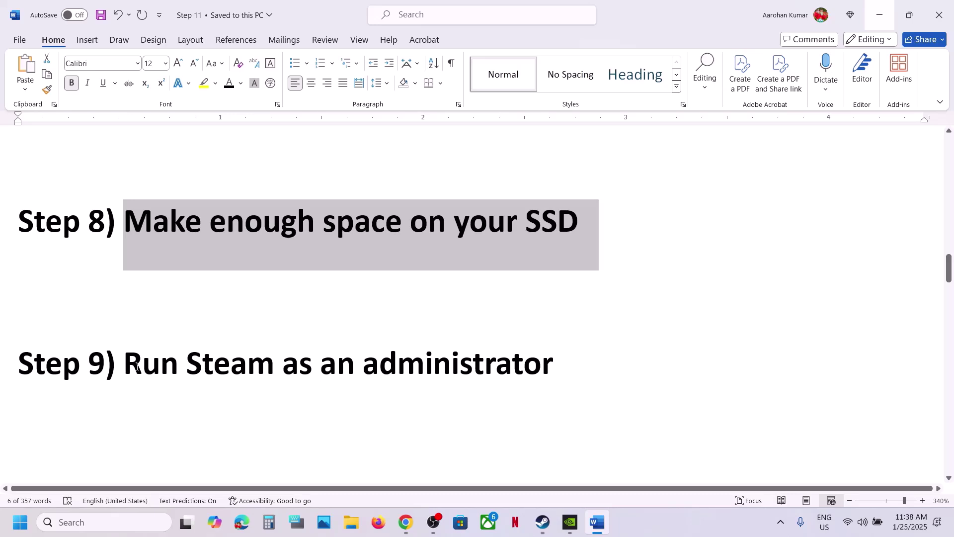
left_click_drag(138, 366, 641, 392)
left_click(539, 527)
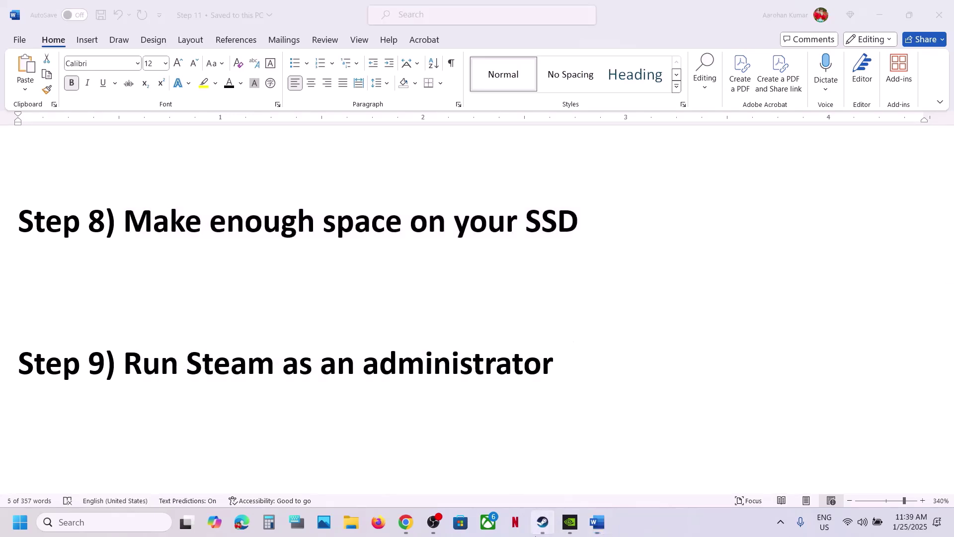
left_click(31, 12)
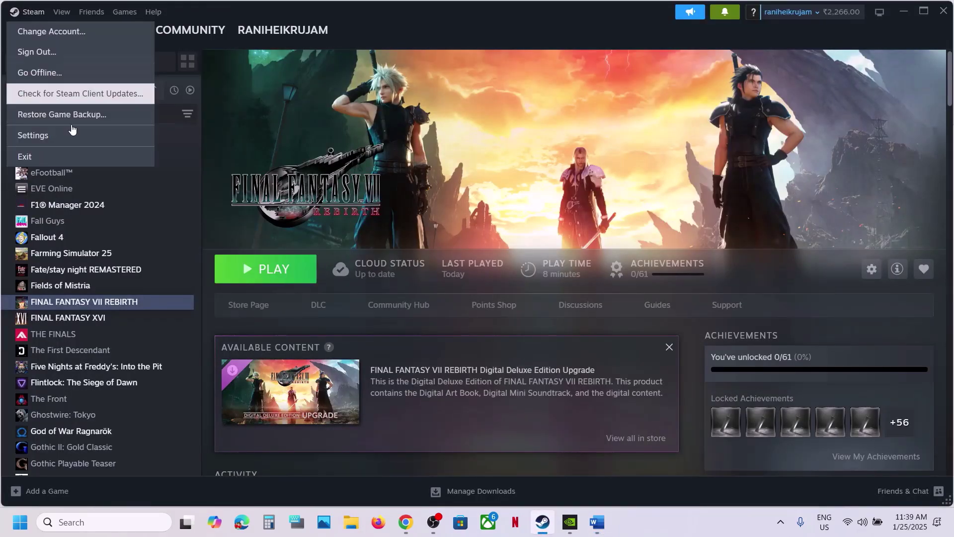
left_click(73, 523)
type("steam")
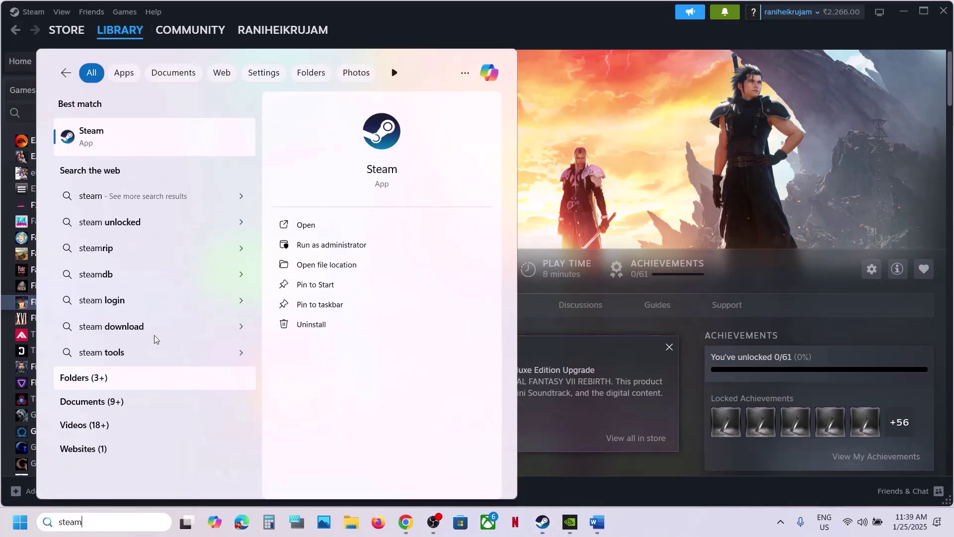
right_click(136, 145)
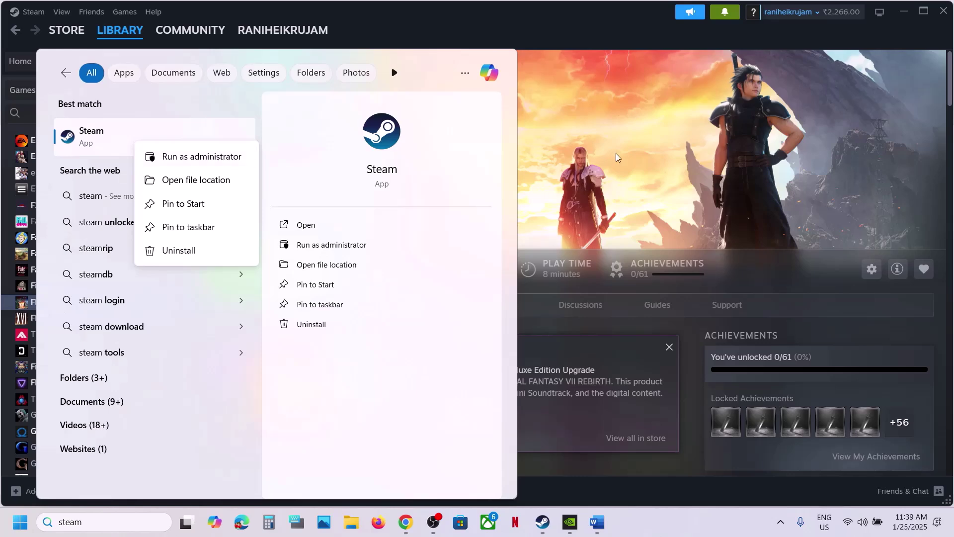
left_click(601, 159)
Return to Word and highlight Step 10 about closing MSI Afterburner, rivatuner and all overclocking applications.
left_click(596, 522)
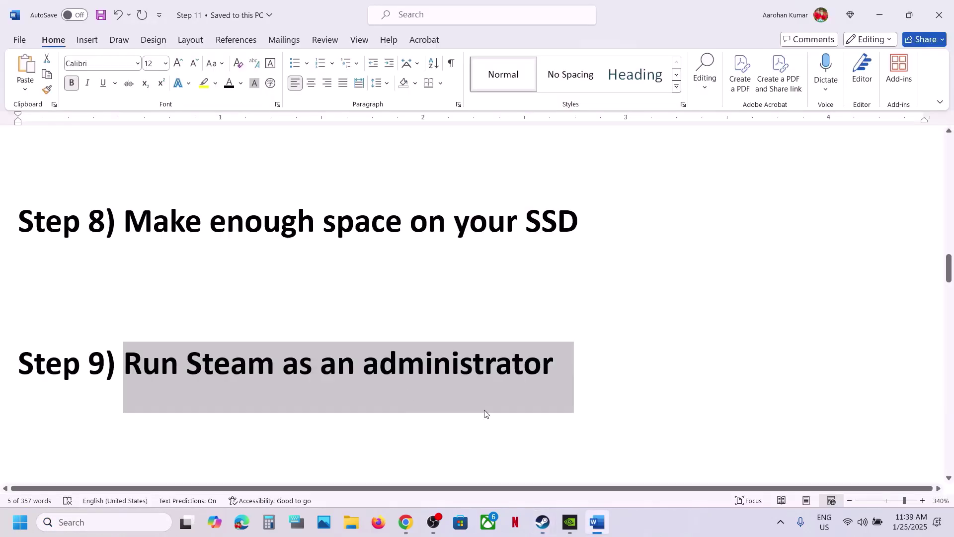
scroll(361, 385, "down", 3)
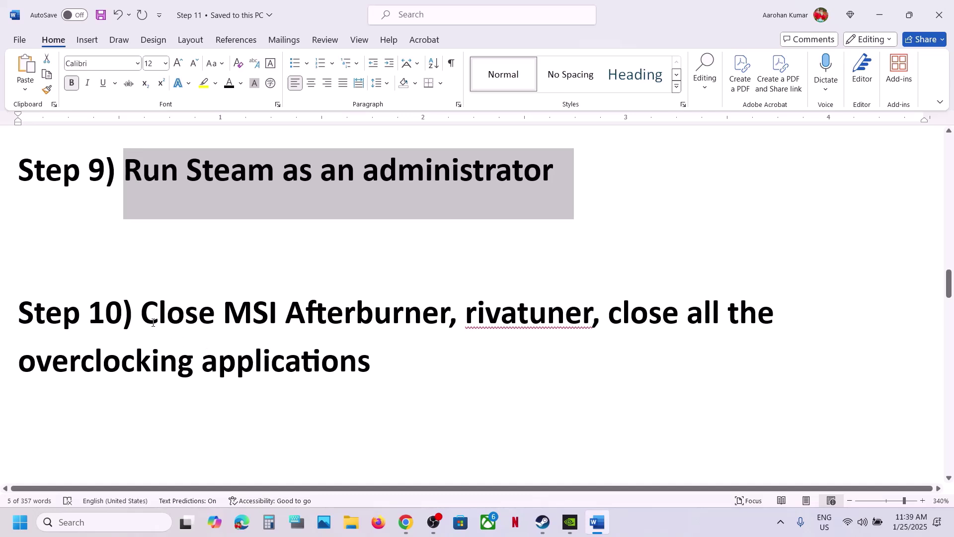
left_click_drag(148, 318, 496, 317)
left_click_drag(556, 318, 556, 319)
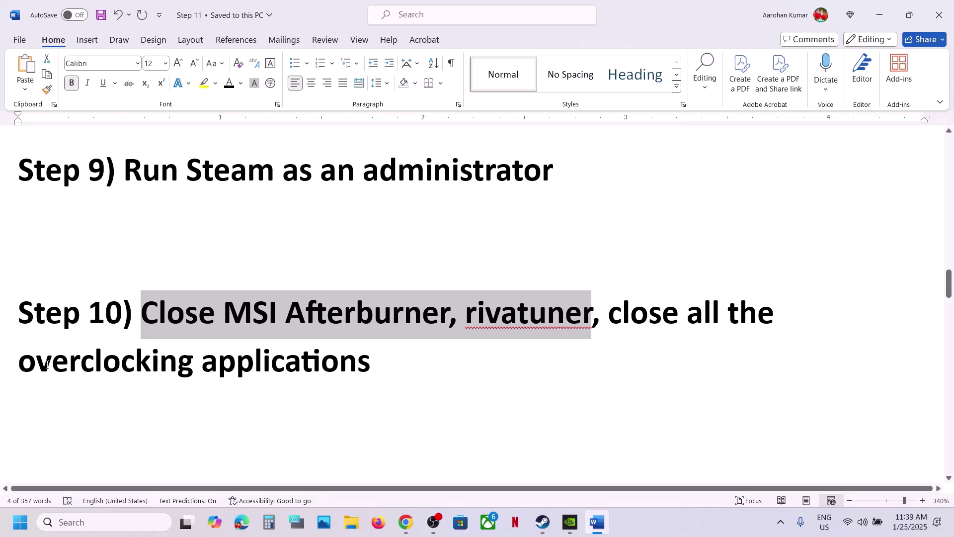
left_click_drag(46, 364, 413, 367)
left_click_drag(140, 307, 415, 358)
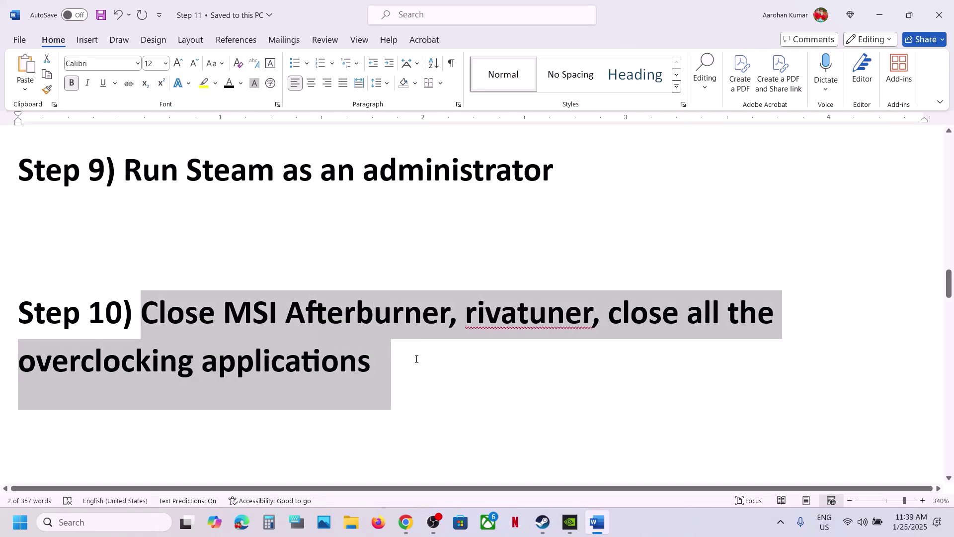
left_click(415, 360)
Highlight Step 11 about renaming or deleting the save game files and its warning about losing game progress.
scroll(416, 359, "down", 3)
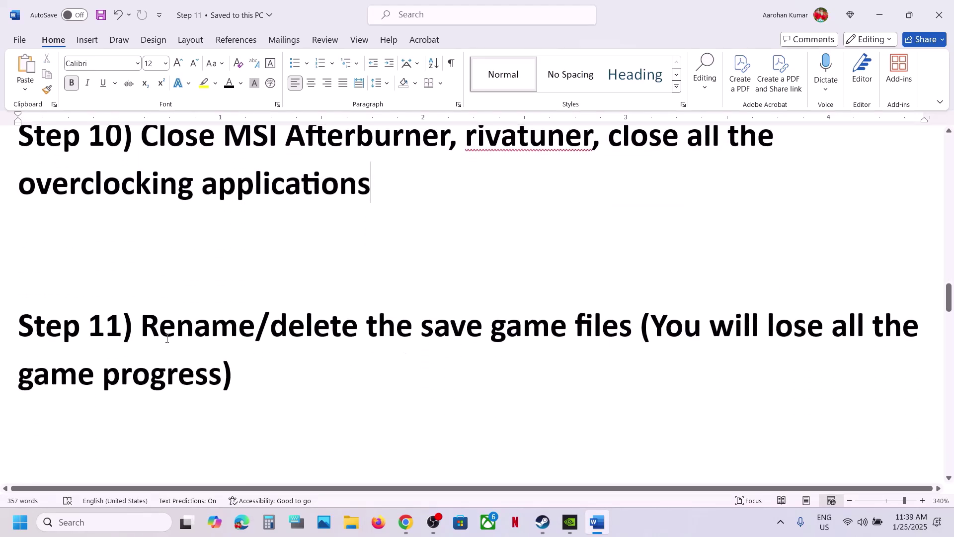
left_click_drag(147, 322, 595, 342)
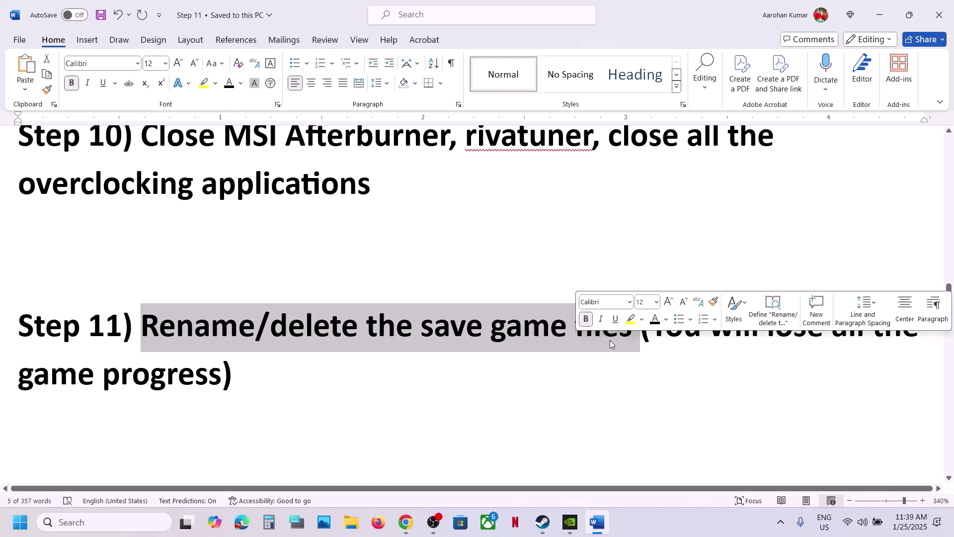
left_click(659, 332)
left_click_drag(658, 330, 185, 376)
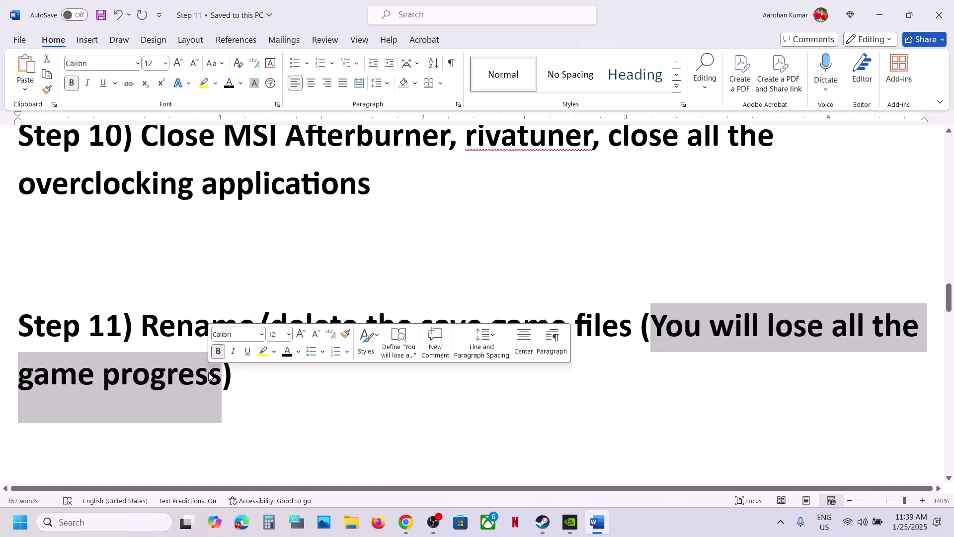
Open the My Games folder inside Documents in File Explorer.
left_click(350, 521)
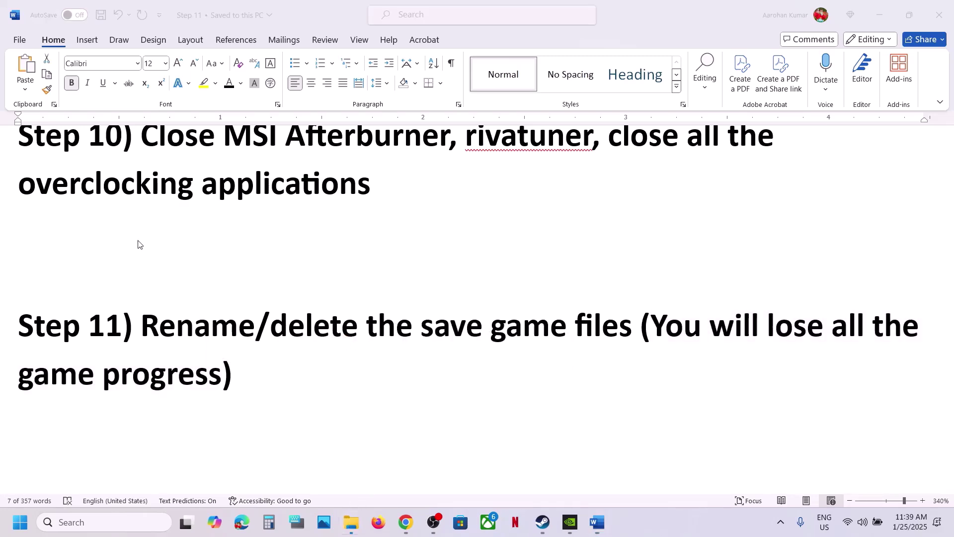
left_click(59, 179)
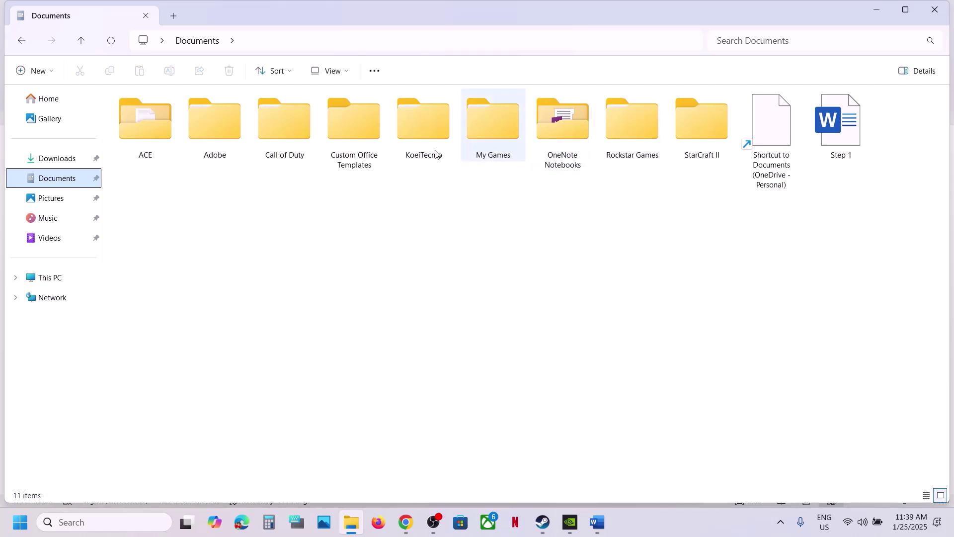
double_click(502, 140)
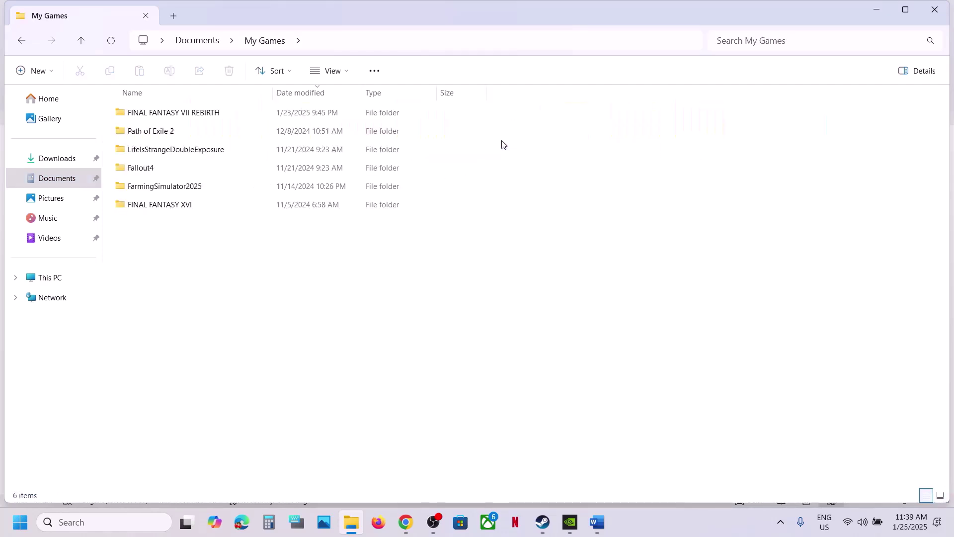
left_click(189, 114)
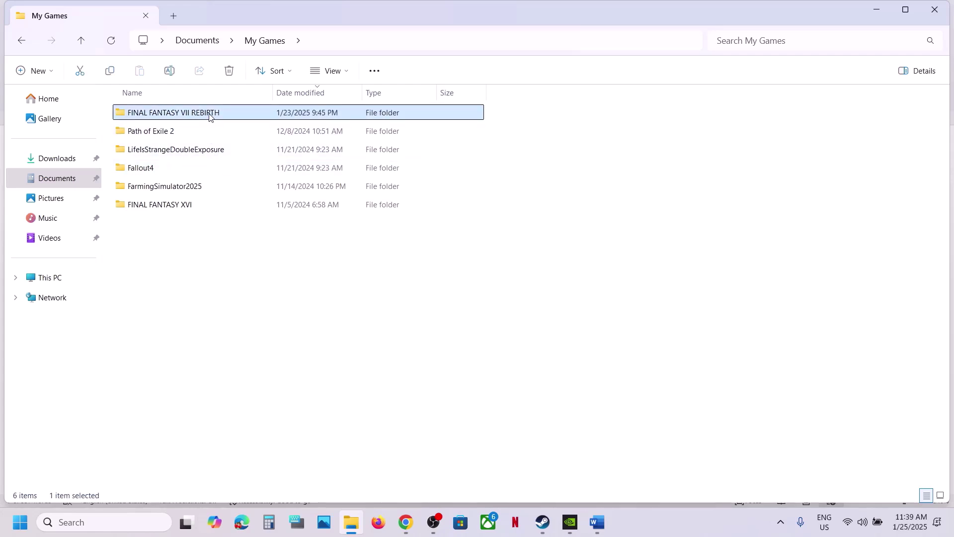
right_click(209, 116)
left_click(305, 131)
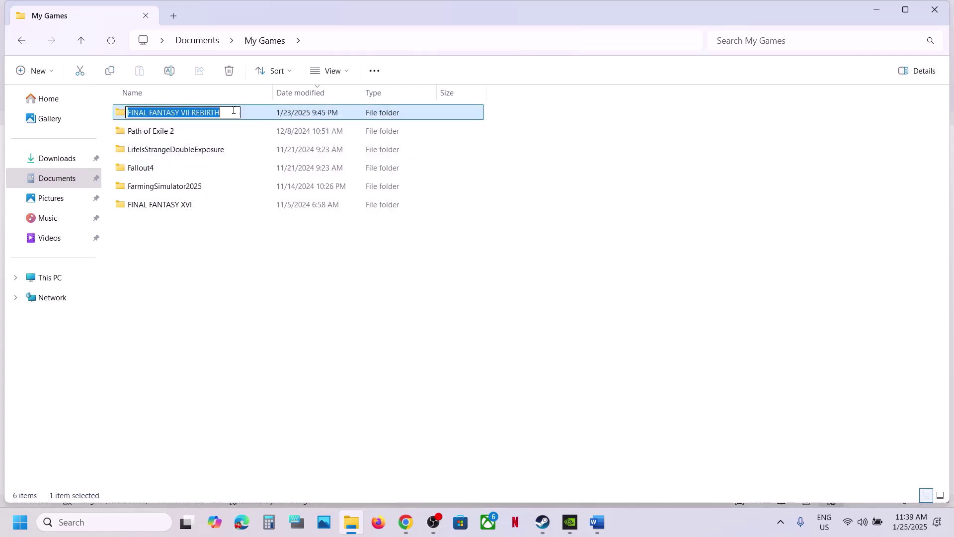
left_click(230, 113)
left_click(271, 289)
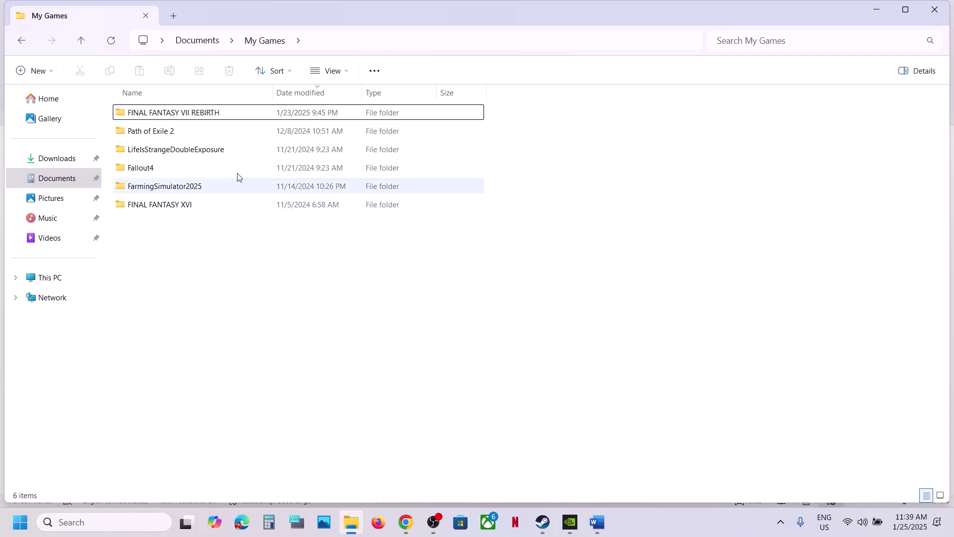
right_click(208, 114)
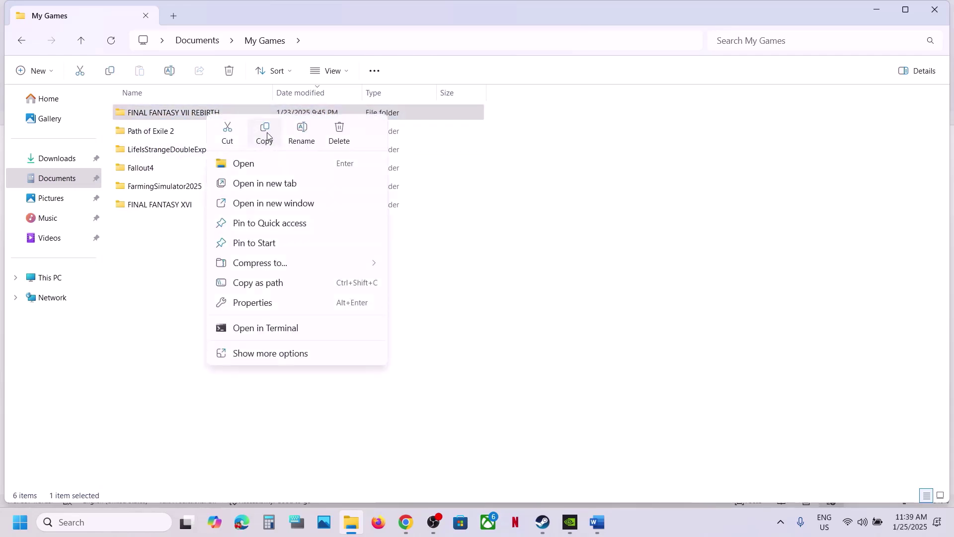
left_click(154, 277)
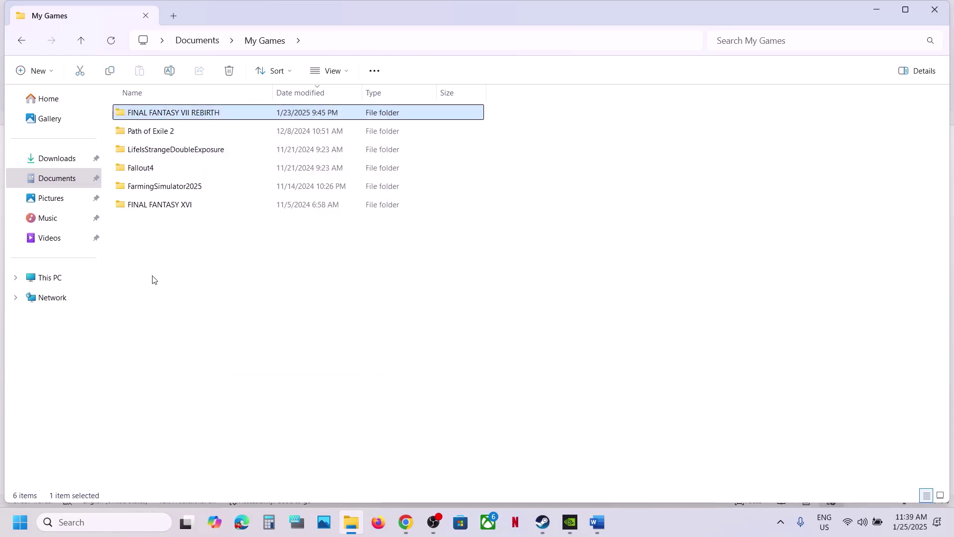
left_click(153, 276)
Rename the FINAL FANTASY VII REBIRTH folder in My Games to FINAL FANTASY VII REBIRTH.old.
right_click(217, 115)
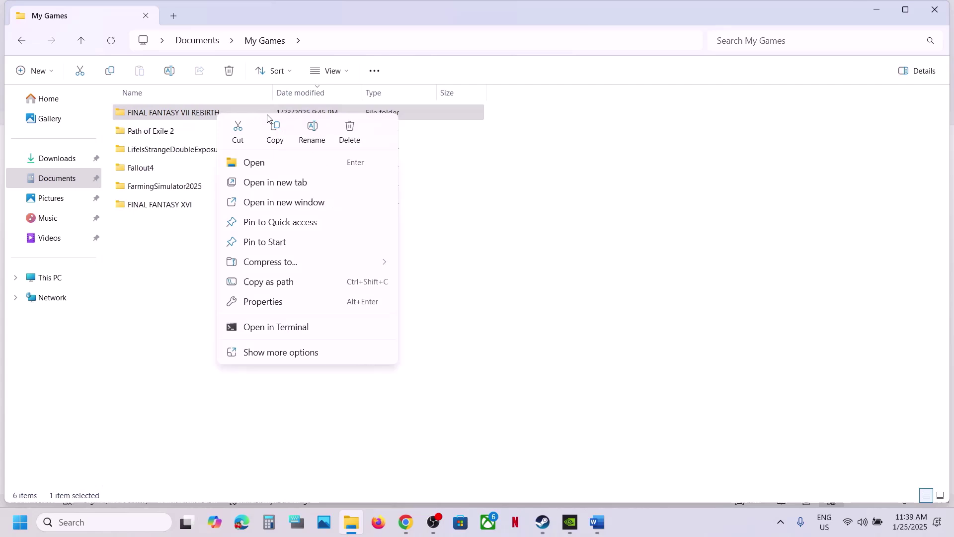
left_click(311, 132)
left_click(227, 113)
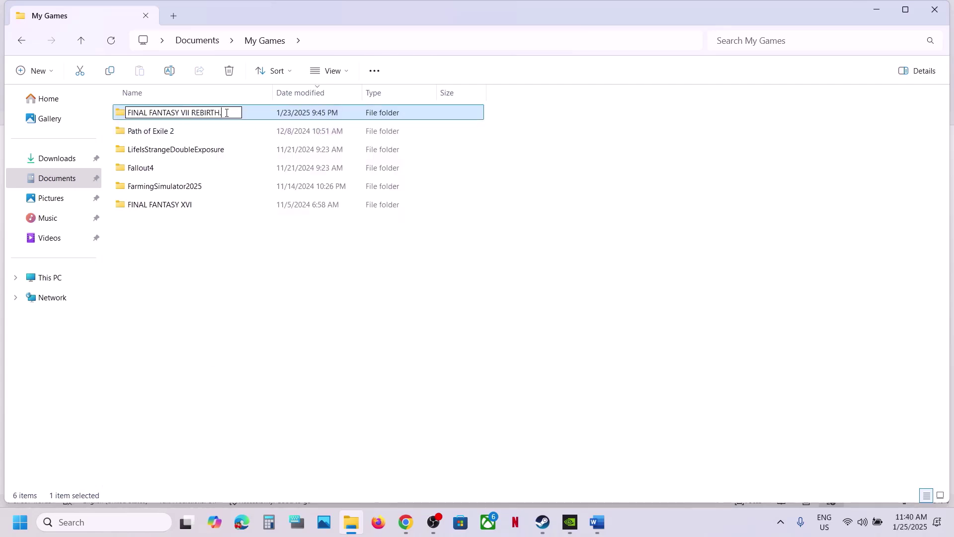
left_click(230, 252)
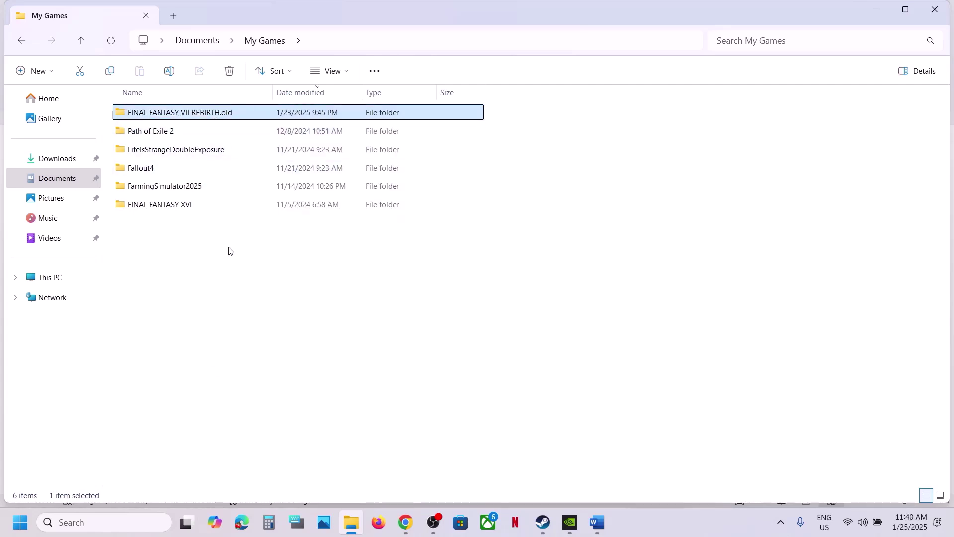
Examine the Delete option for the FINAL FANTASY VII REBIRTH.old folder, then switch to the game's page in Steam.
right_click(215, 116)
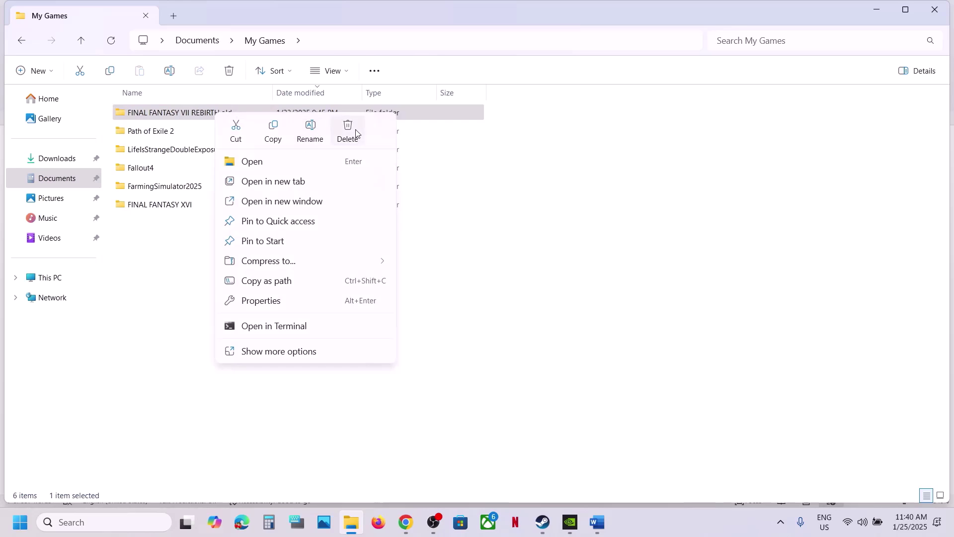
left_click(466, 350)
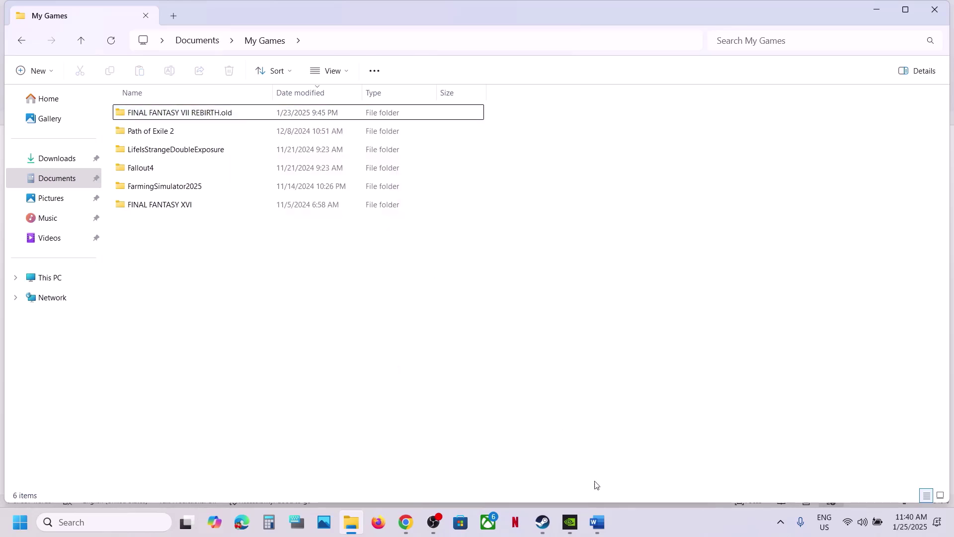
left_click(543, 522)
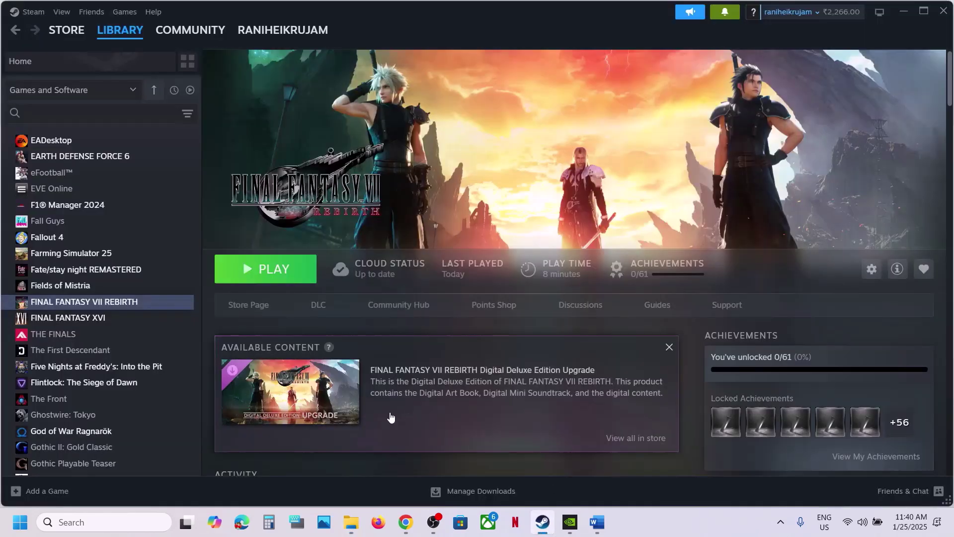
Return to Word and highlight Step 12 about AMD users installing optional driver 25.1.1.
left_click(597, 522)
scroll(379, 363, "down", 4)
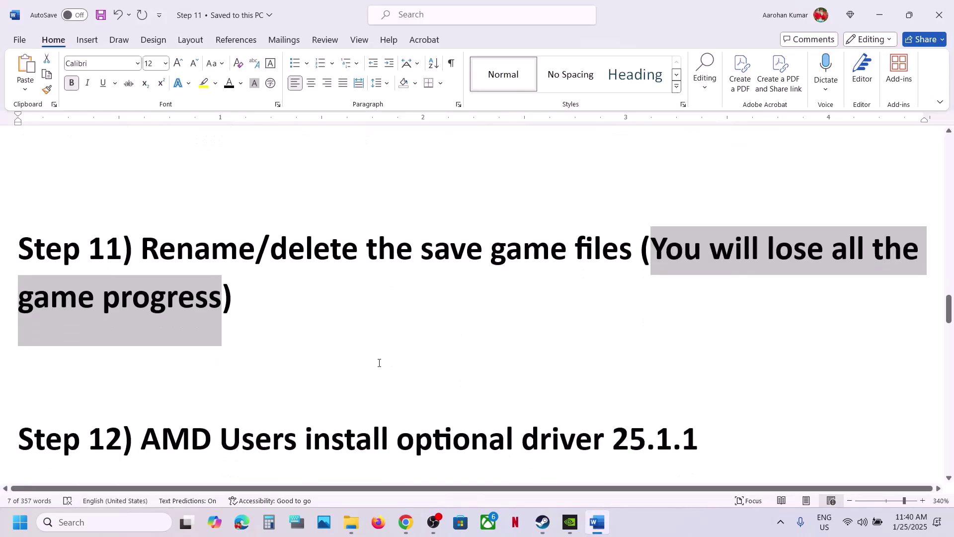
left_click_drag(162, 342, 716, 337)
left_click(715, 336)
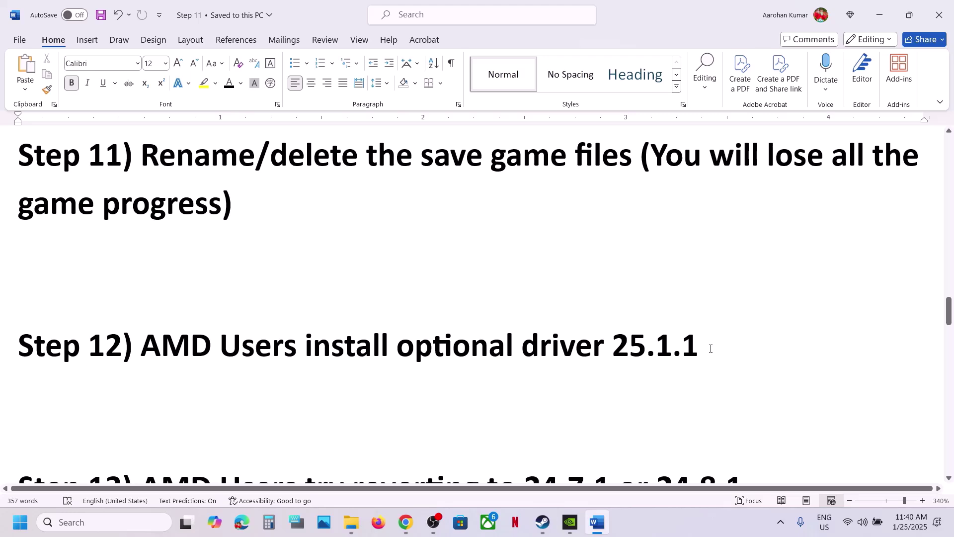
left_click_drag(710, 348, 222, 348)
left_click(779, 531)
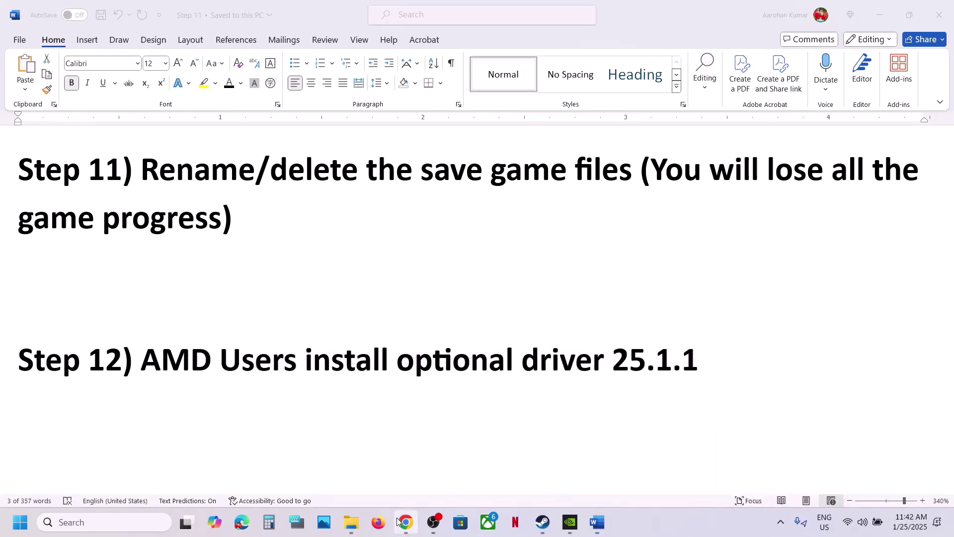
Switch to Chrome and open AMD's Adrenalin Edition 25.1.1 Optional Update release notes to view the New Game Support section.
left_click(396, 526)
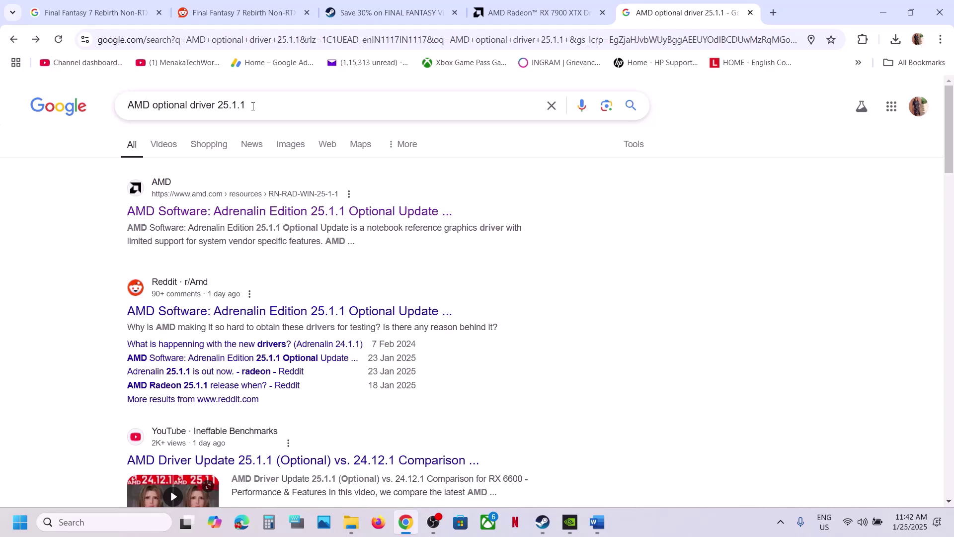
left_click(243, 215)
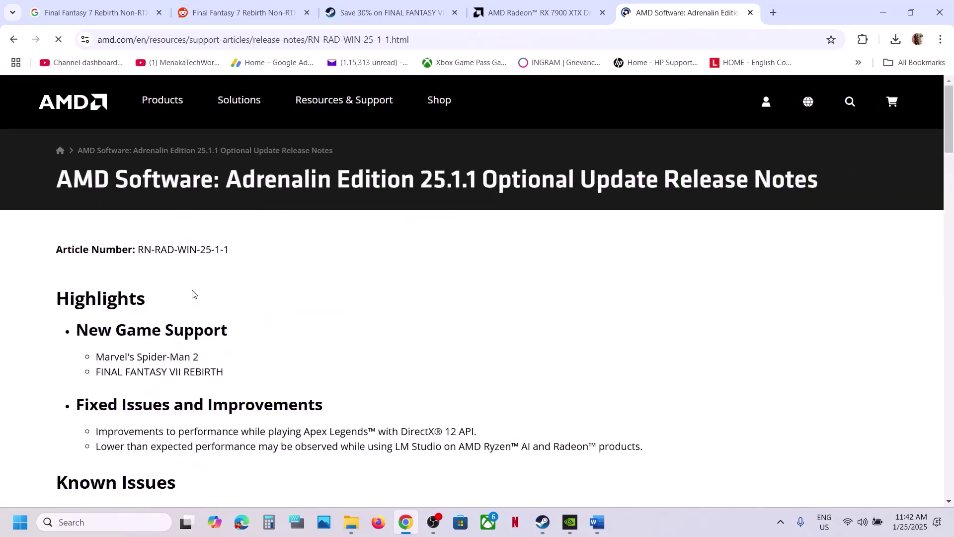
scroll(194, 295, "down", 1)
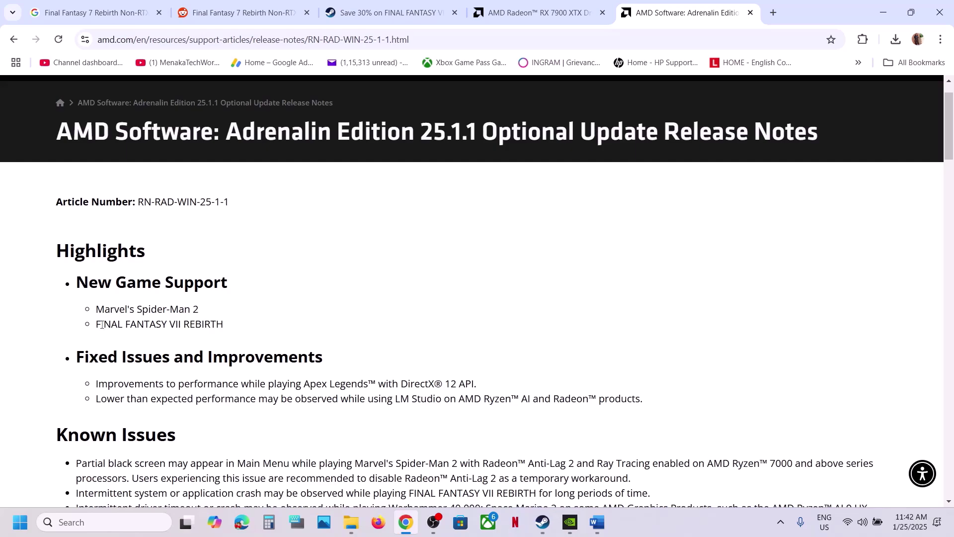
Highlight FINAL FANTASY VII REBIRTH under New Game Support and download the Adrenalin Edition 25.1.1 Optional Update driver for Windows 10 and 11 64-bit.
left_click_drag(101, 325, 234, 323)
scroll(235, 322, "down", 3)
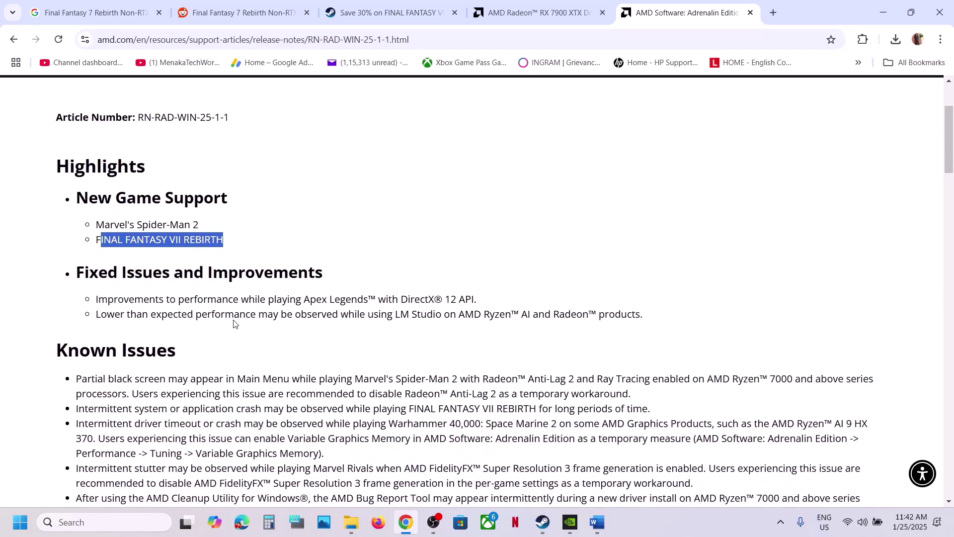
scroll(234, 321, "down", 5)
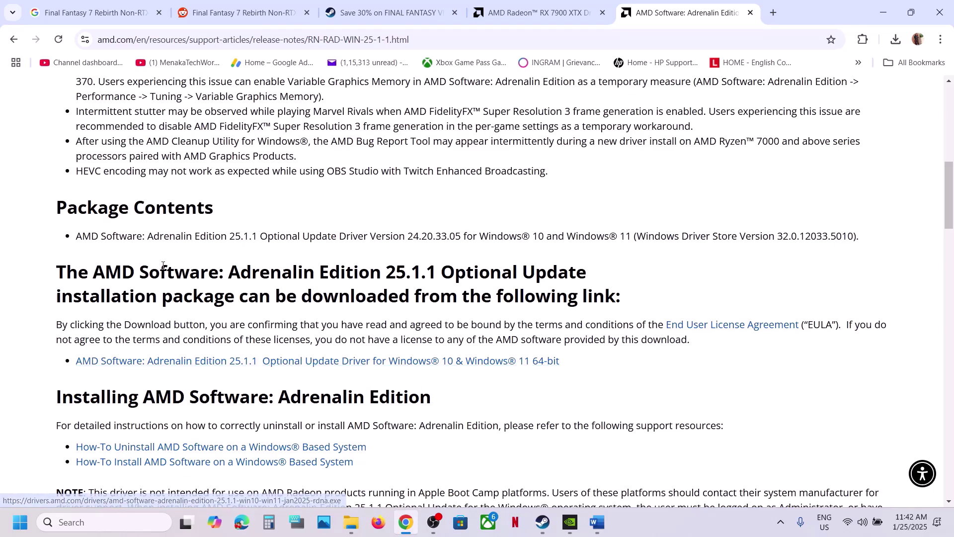
left_click_drag(447, 271, 568, 272)
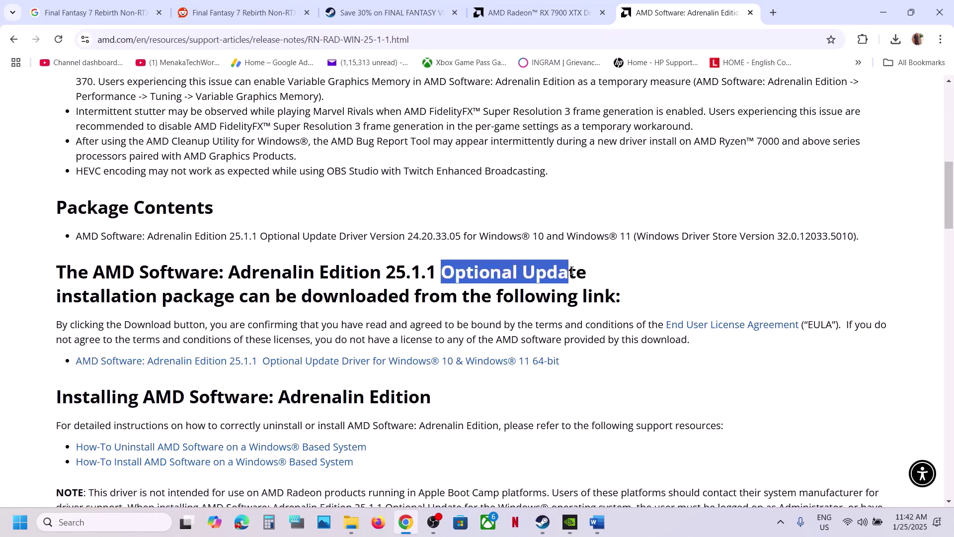
left_click(376, 371)
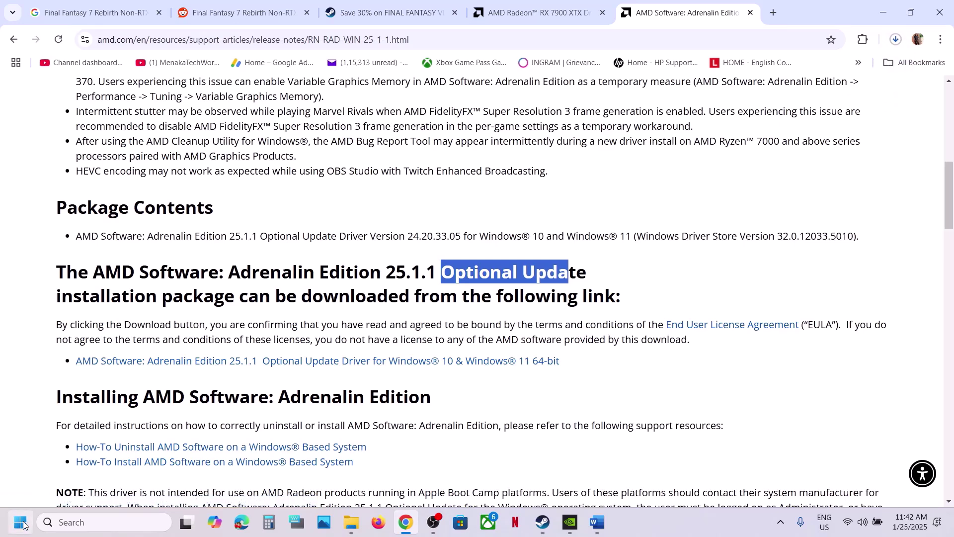
View the computer's power options, then close them and return to the release notes.
left_click(20, 523)
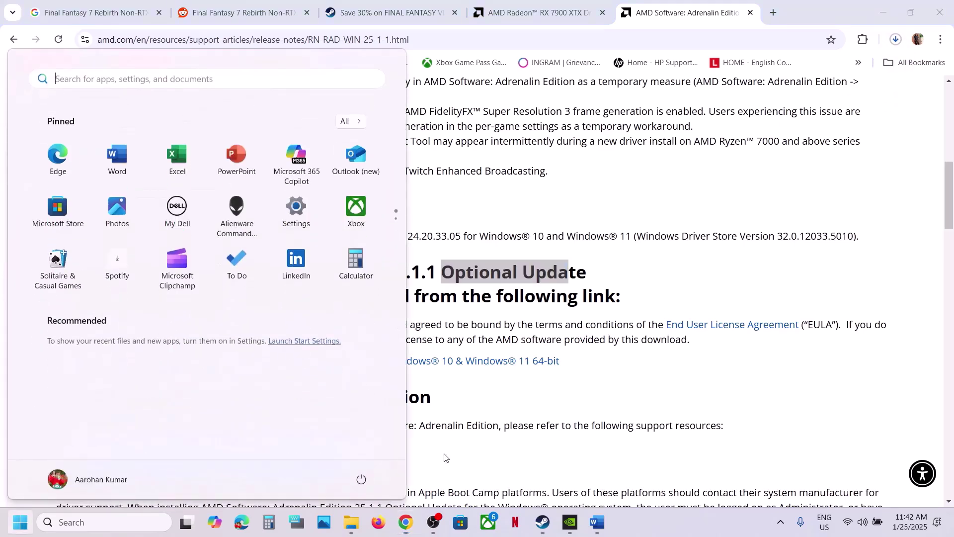
left_click(362, 479)
key("Escape")
left_click(564, 438)
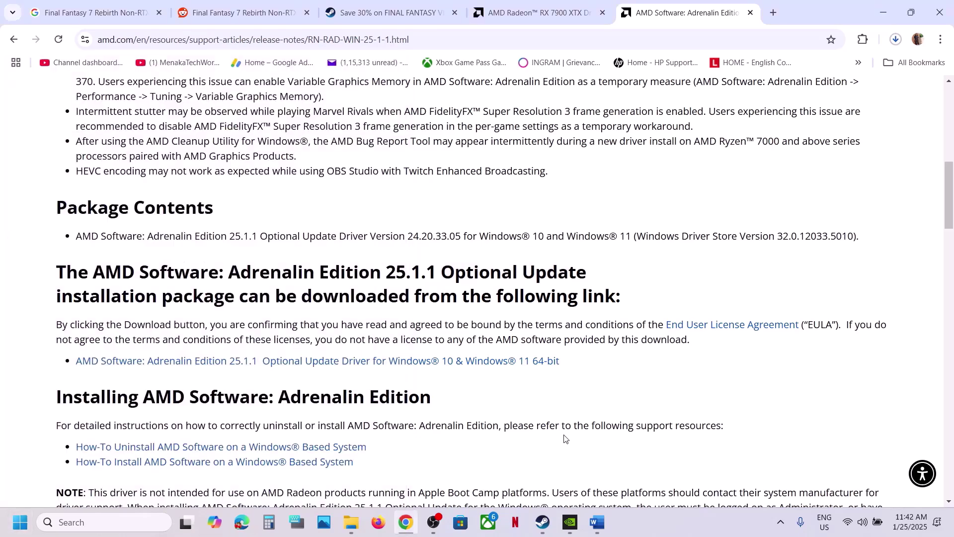
Switch to Word and highlight Step 13 about AMD users reverting to driver 24.7.1 or 24.8.1.
left_click(543, 522)
left_click(595, 522)
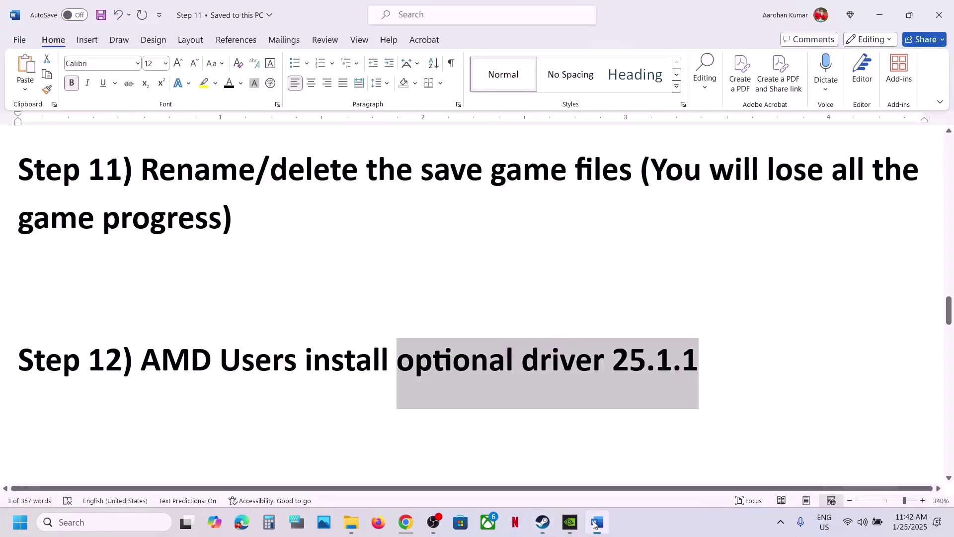
scroll(350, 343, "down", 4)
scroll(299, 335, "up", 1)
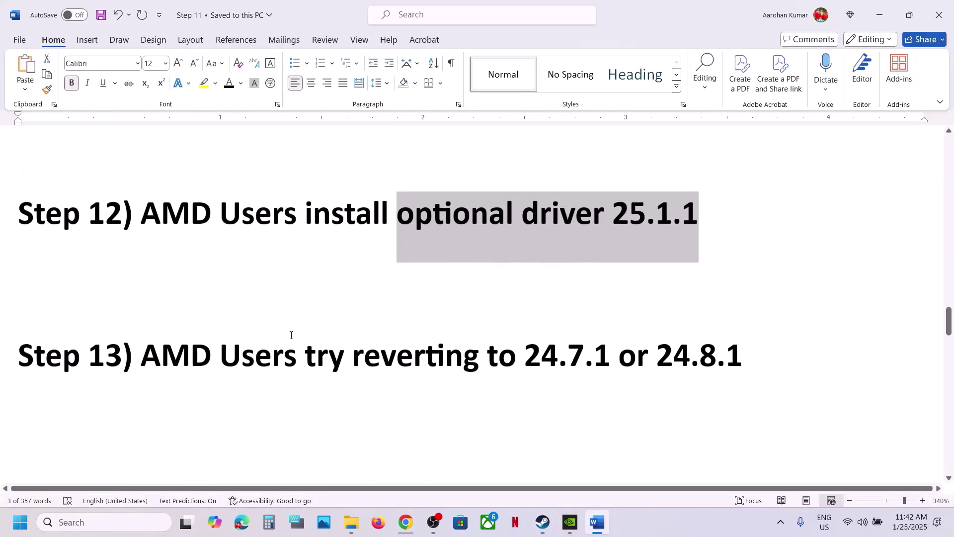
left_click_drag(151, 361, 746, 357)
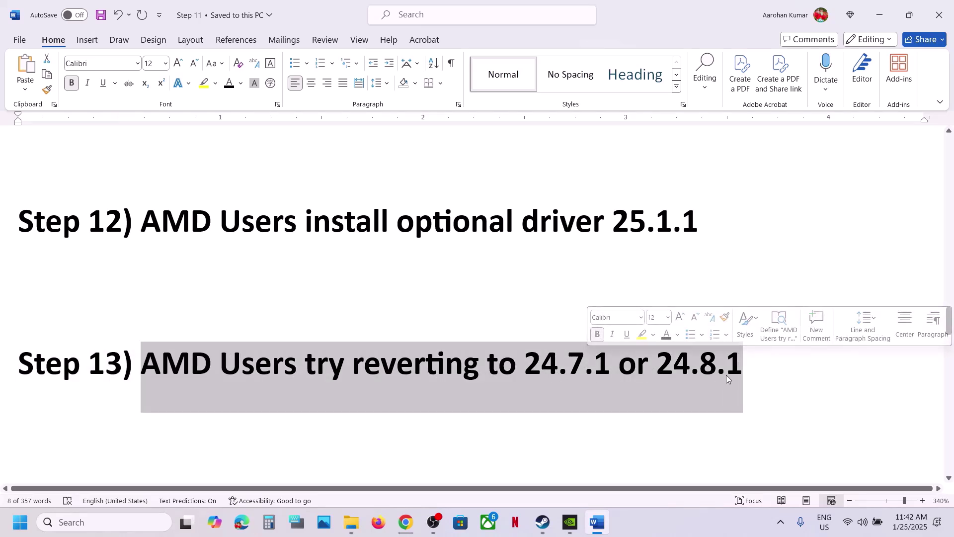
key("Right")
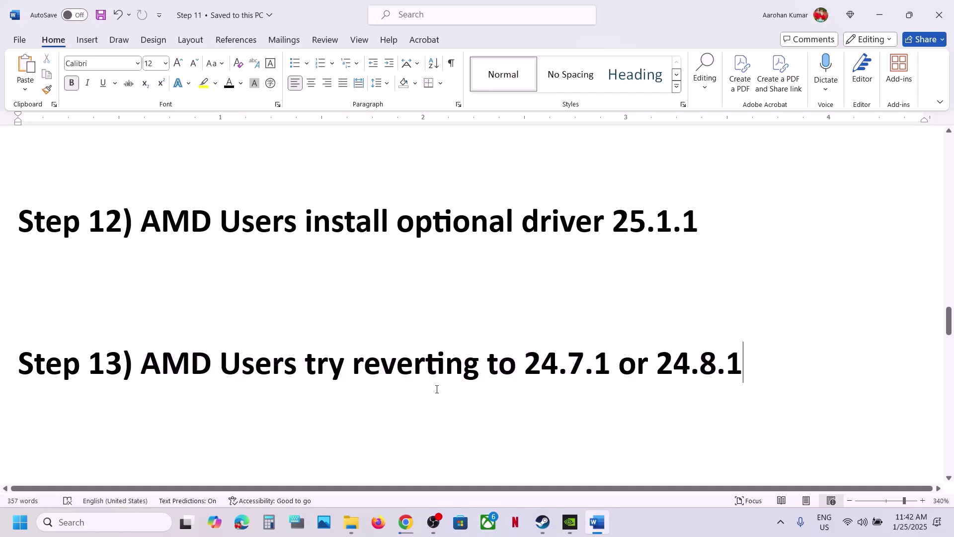
Switch to Chrome and go back from the Radeon RX 7900 XTX driver page to AMD's driver search page.
left_click(406, 522)
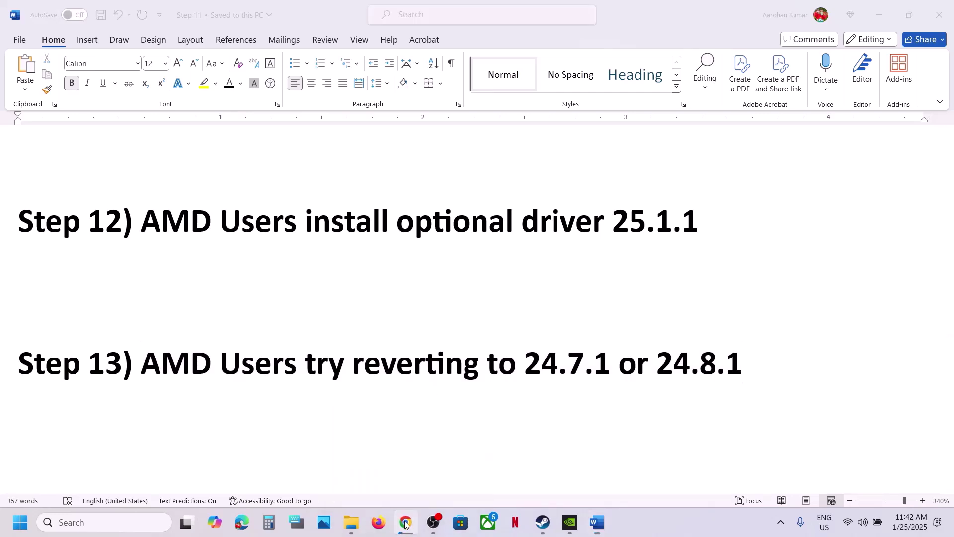
left_click(527, 12)
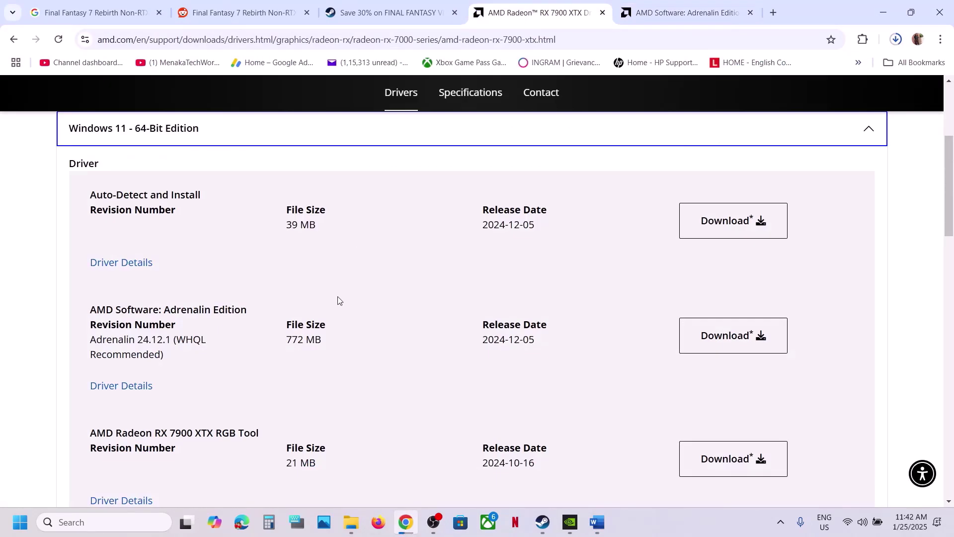
scroll(338, 300, "up", 3)
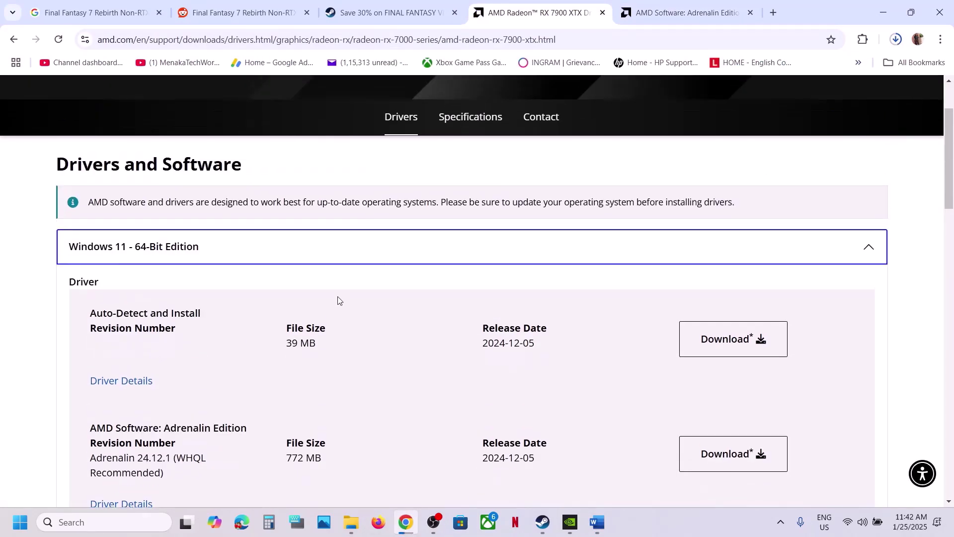
left_click(14, 40)
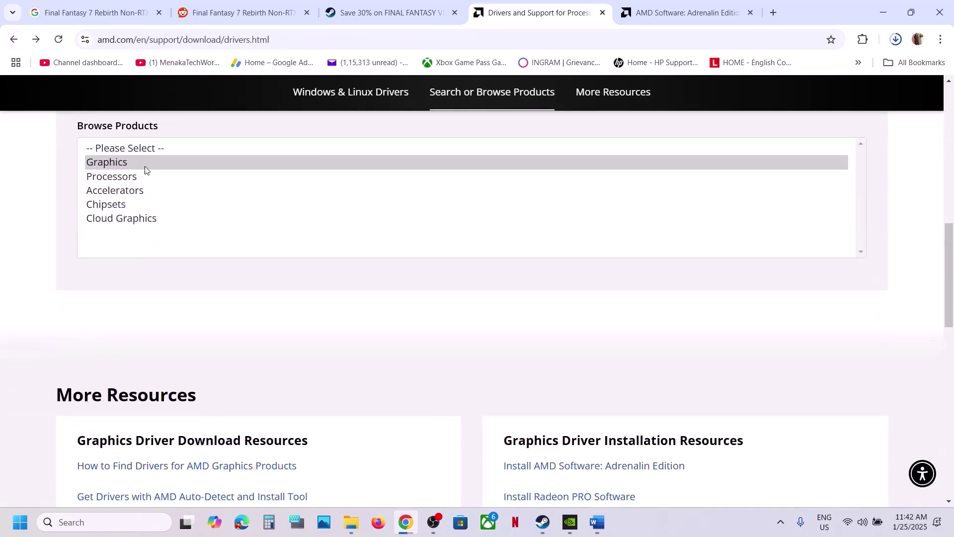
left_click(146, 169)
scroll(149, 213, "up", 4)
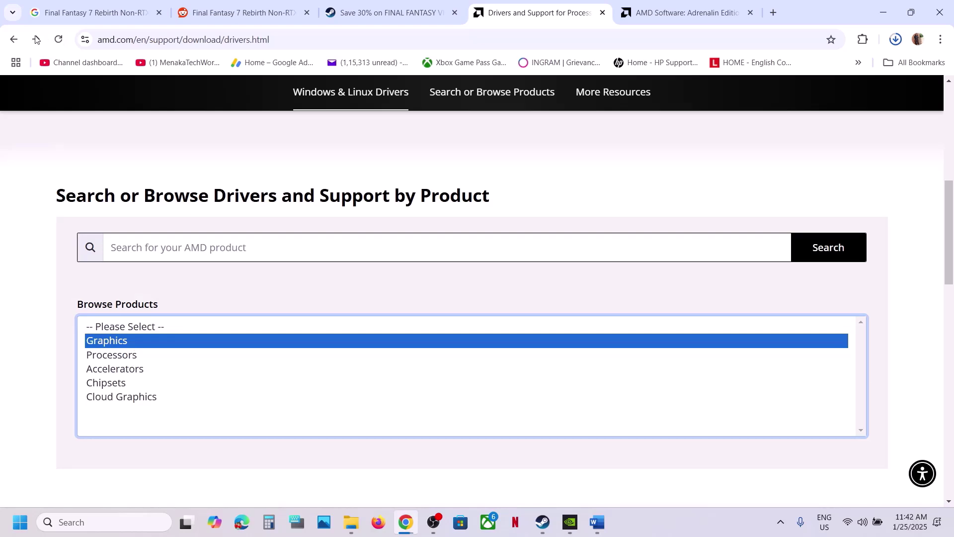
left_click(9, 44)
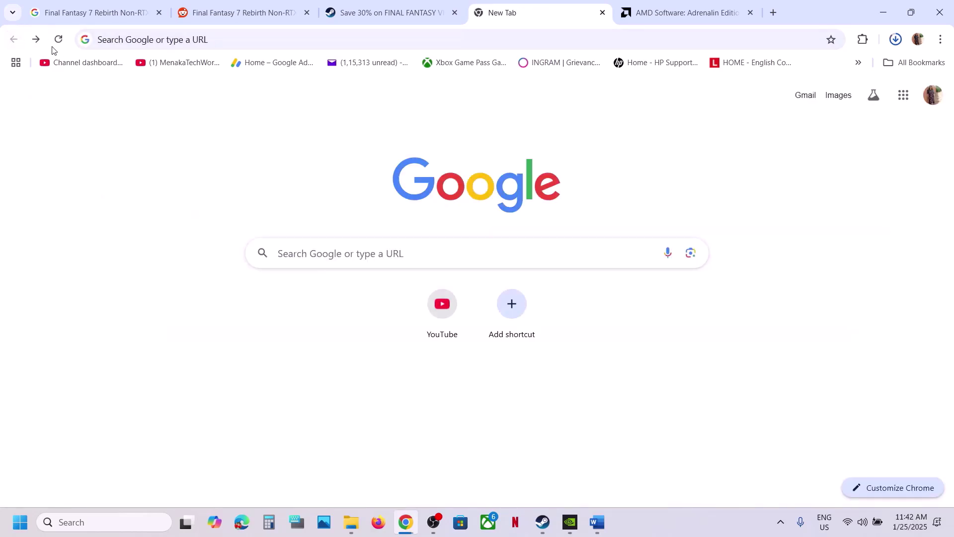
left_click(36, 41)
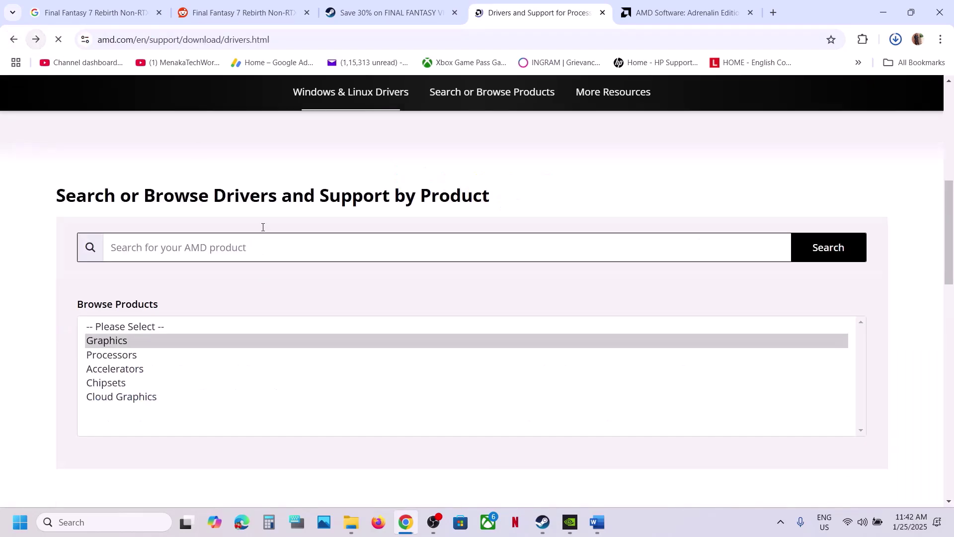
Look up drivers for Graphics, Radeon RX, Radeon RX 7000 Series, model AMD Radeon RX 7900 XTX, and submit the selection.
left_click(131, 353)
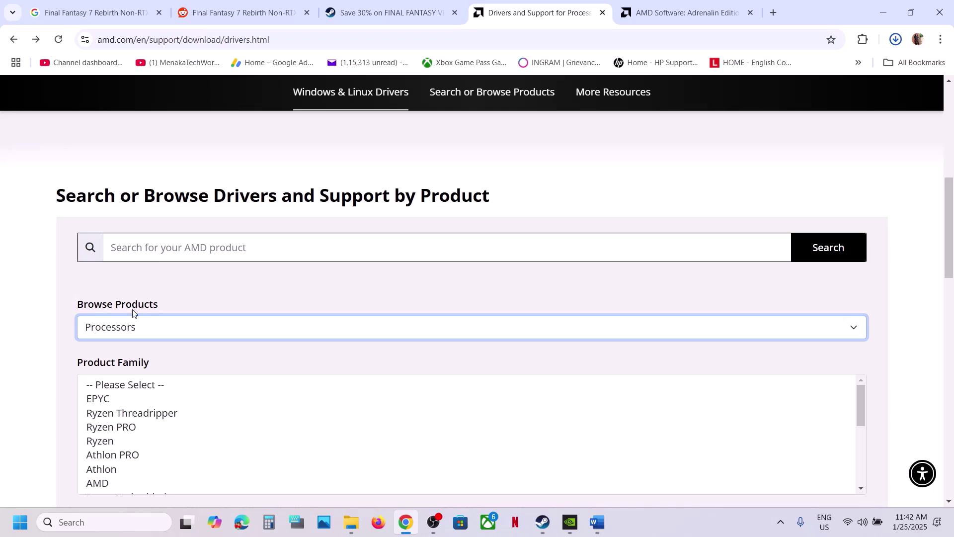
left_click(132, 326)
left_click(111, 367)
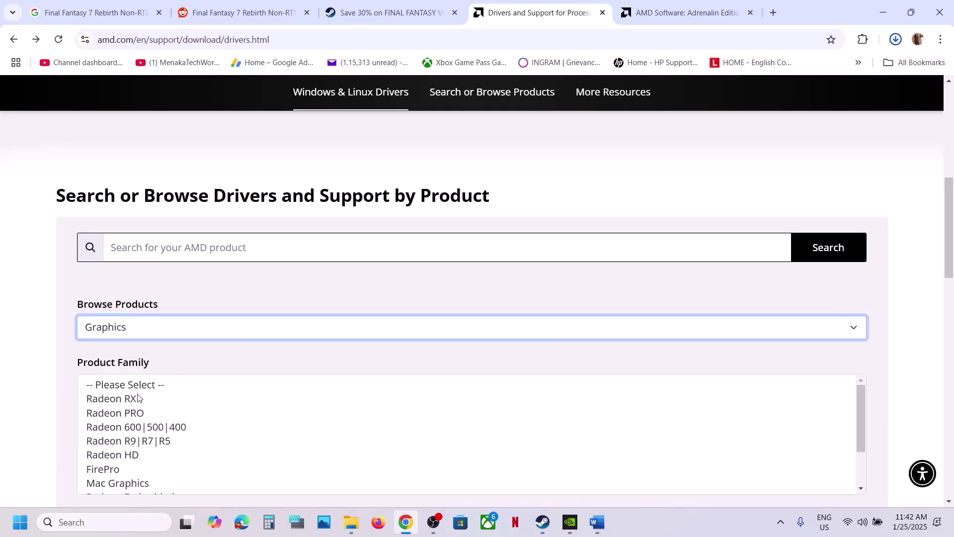
left_click(138, 398)
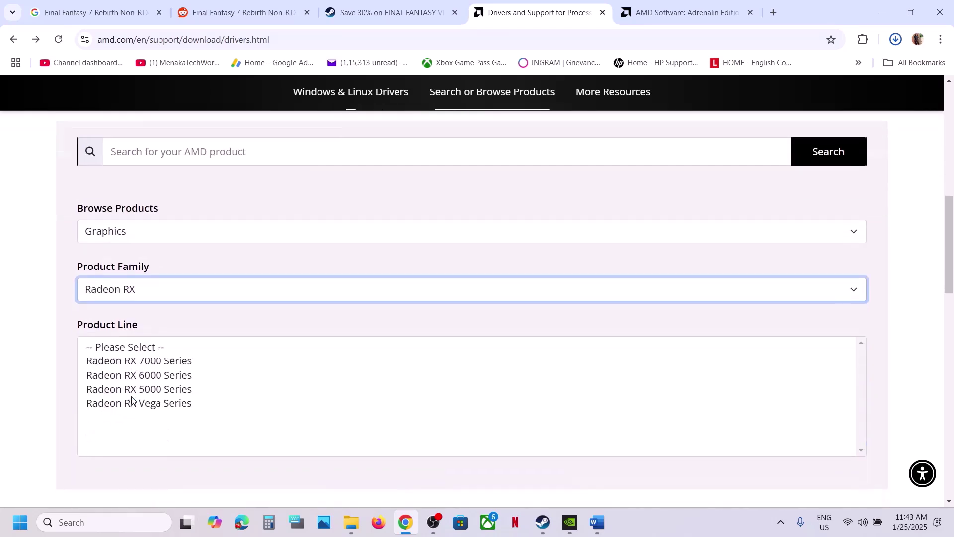
left_click(137, 367)
left_click(166, 335)
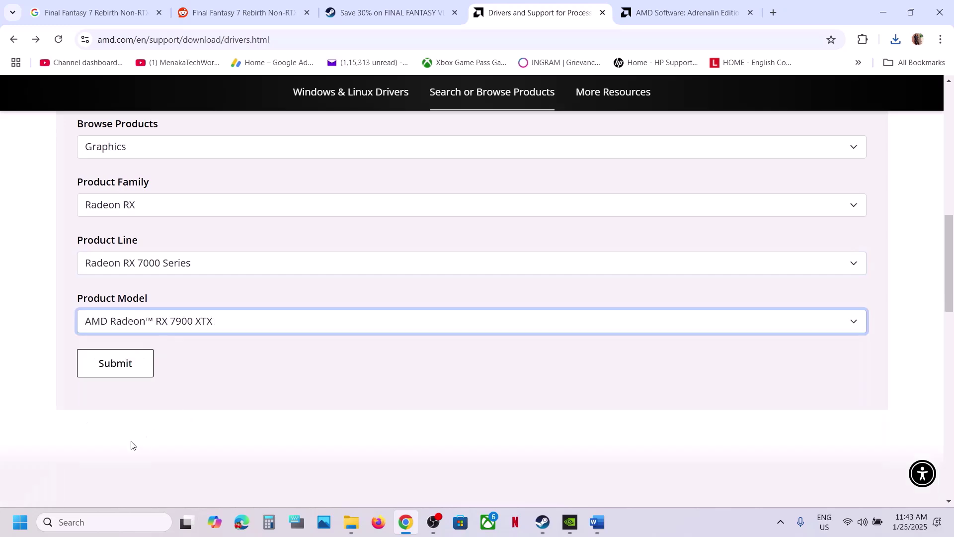
left_click(118, 370)
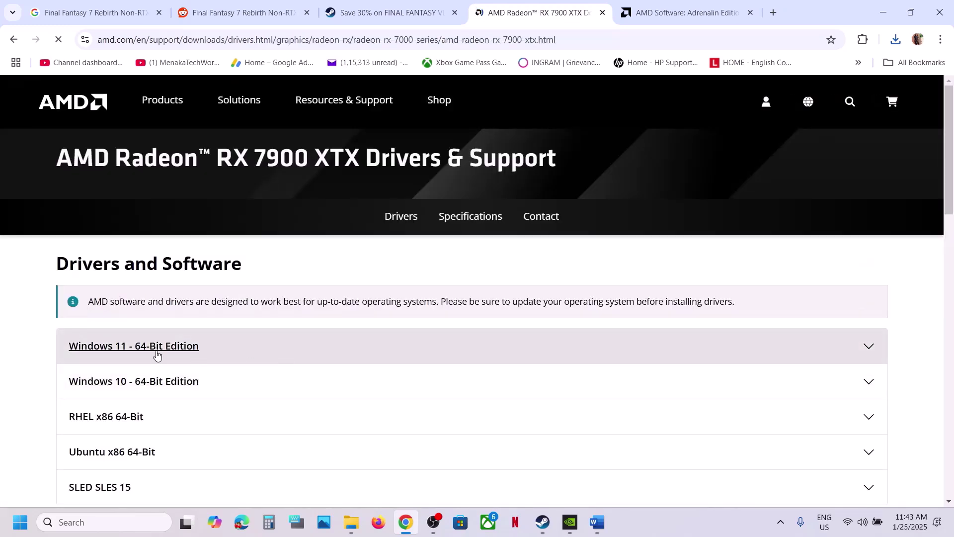
Open the RX 7900 XTX's previous drivers and expand the Windows 11 - 64-Bit Edition section.
left_click(156, 353)
scroll(198, 367, "down", 1)
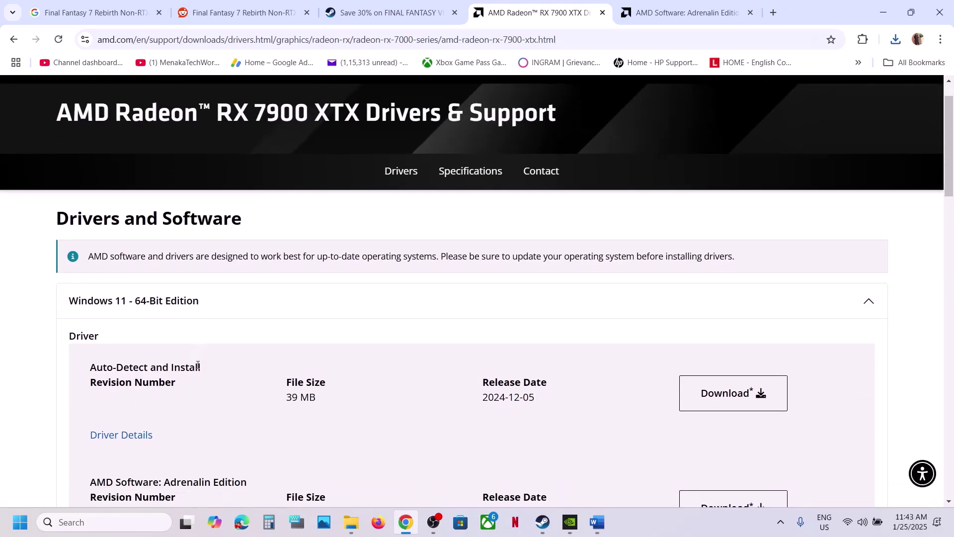
scroll(197, 366, "down", 9)
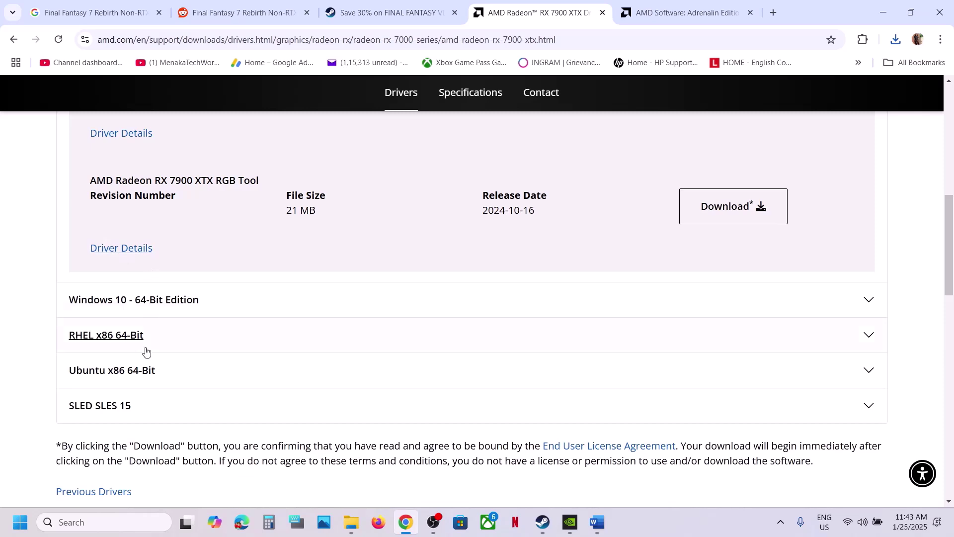
scroll(146, 351, "down", 2)
left_click(97, 393)
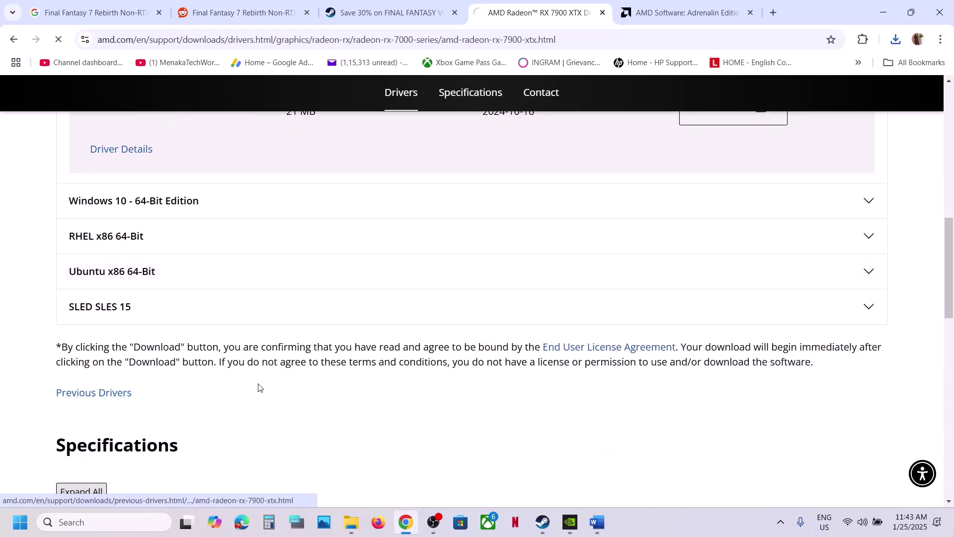
scroll(138, 391, "down", 3)
left_click(135, 165)
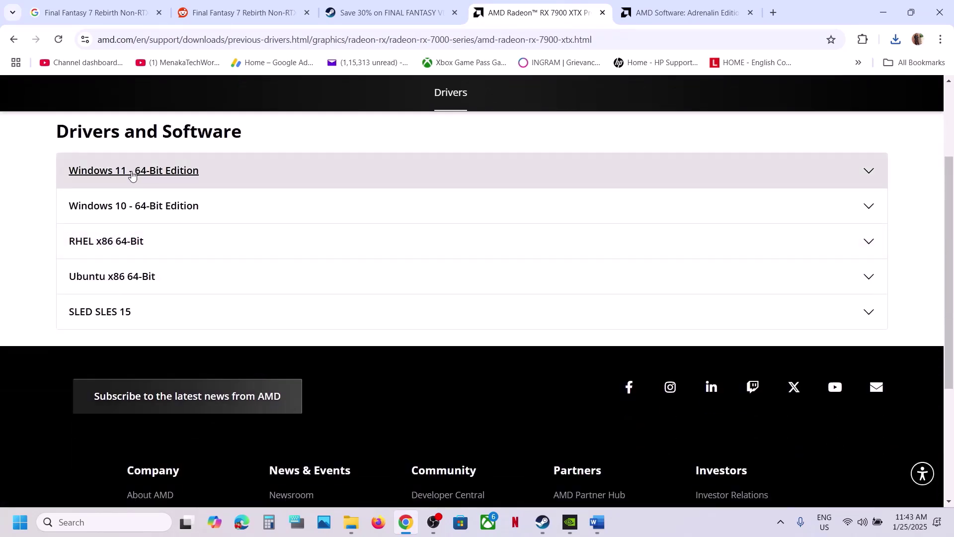
Find the Adrenalin 24.8.1 and 24.7.1 entries among the previous drivers and highlight their revision numbers.
scroll(277, 313, "down", 1)
scroll(277, 313, "down", 4)
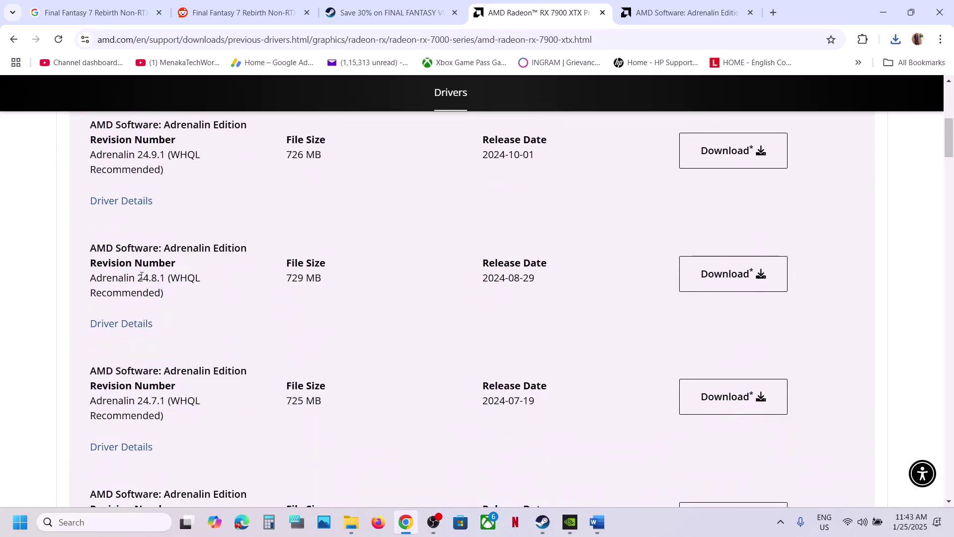
left_click_drag(142, 276, 172, 279)
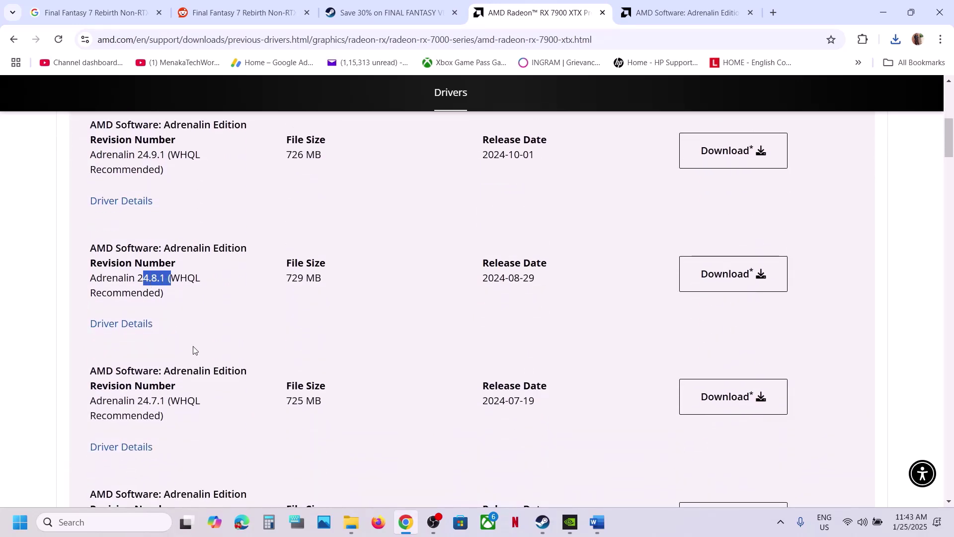
scroll(194, 351, "down", 1)
left_click_drag(133, 357, 173, 357)
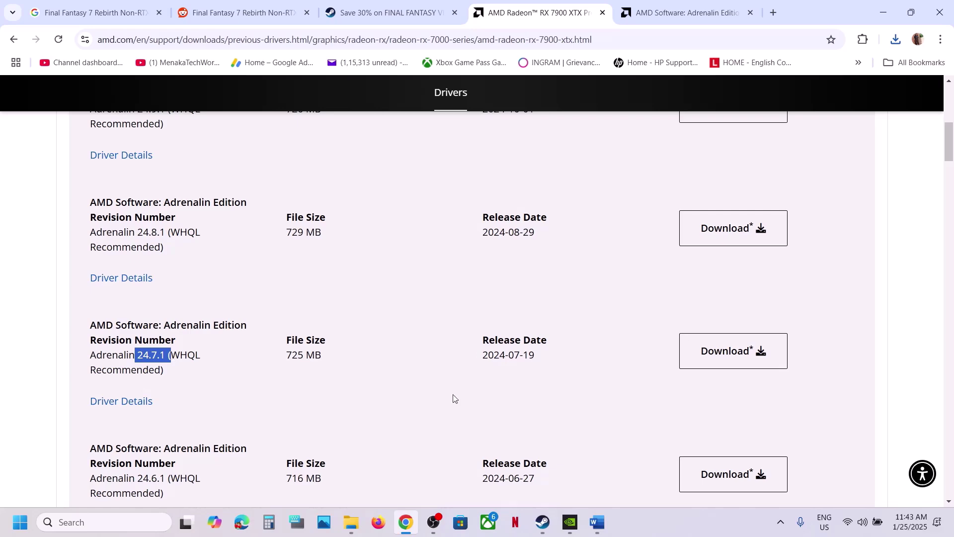
Return to Word and highlight Step 14 about verifying the game files.
left_click(597, 521)
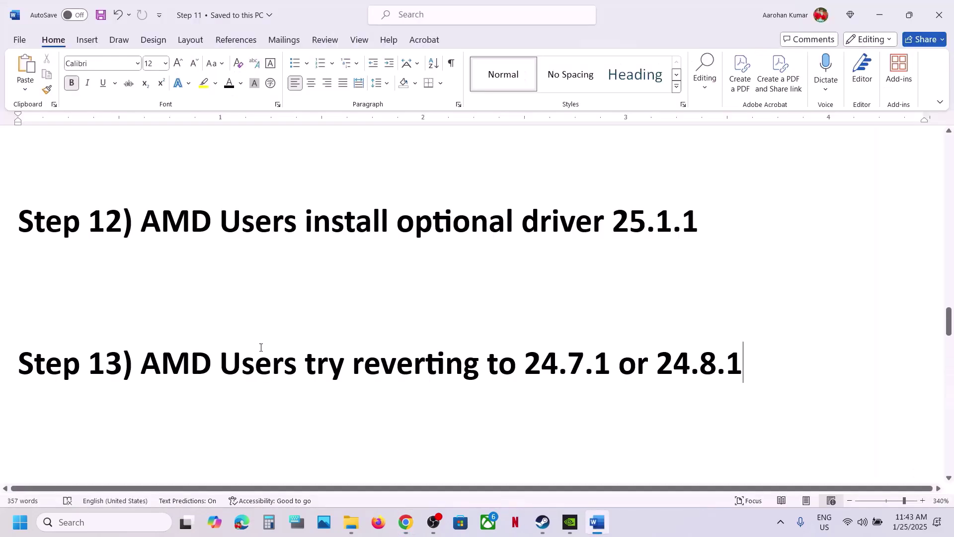
scroll(252, 348, "down", 5)
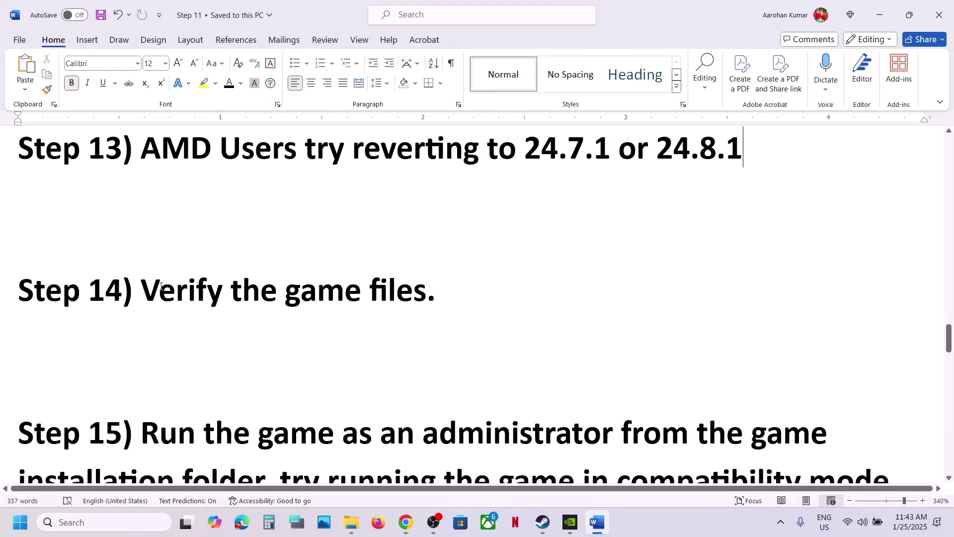
left_click_drag(160, 286, 436, 293)
Switch to Steam and view the option to verify game file integrity in FINAL FANTASY VII REBIRTH's Installed Files properties, then close them.
left_click(542, 522)
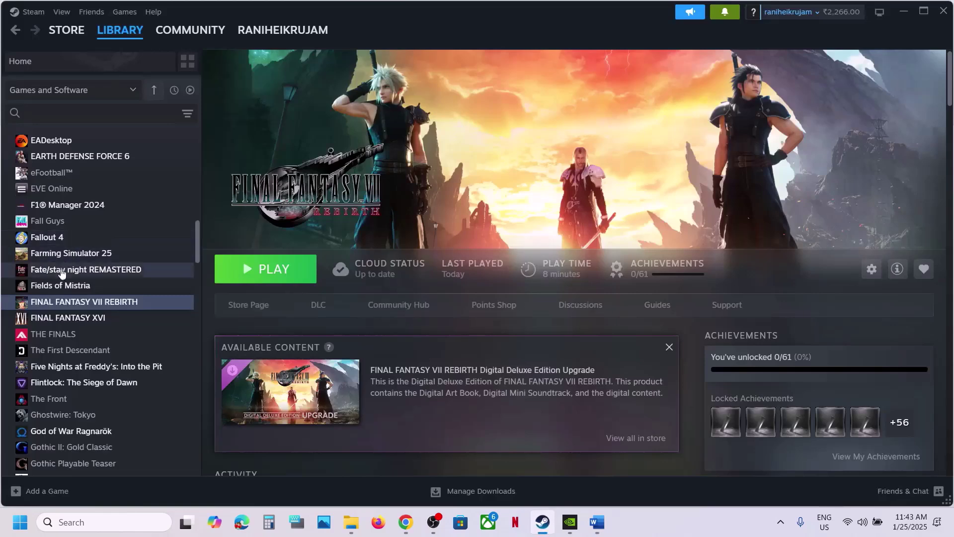
right_click(61, 302)
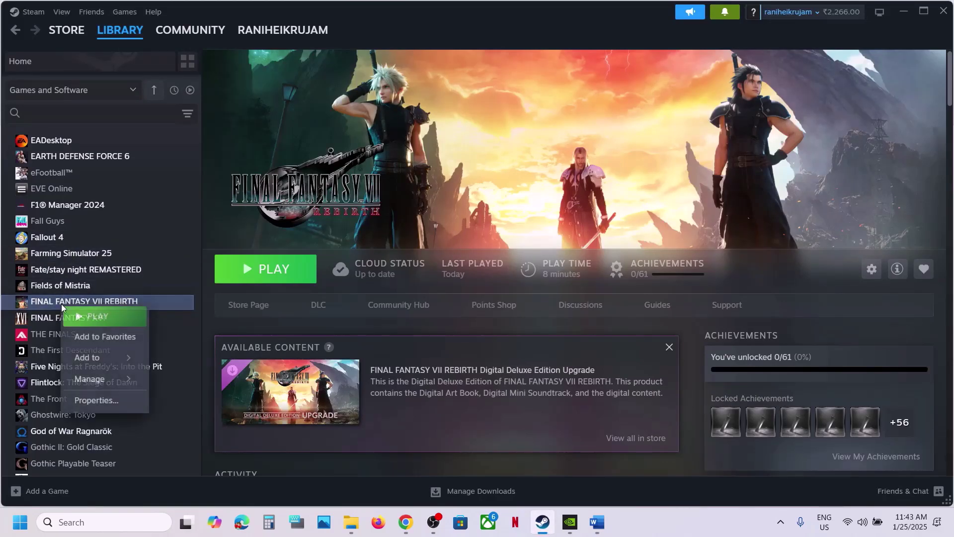
left_click(105, 401)
left_click(257, 187)
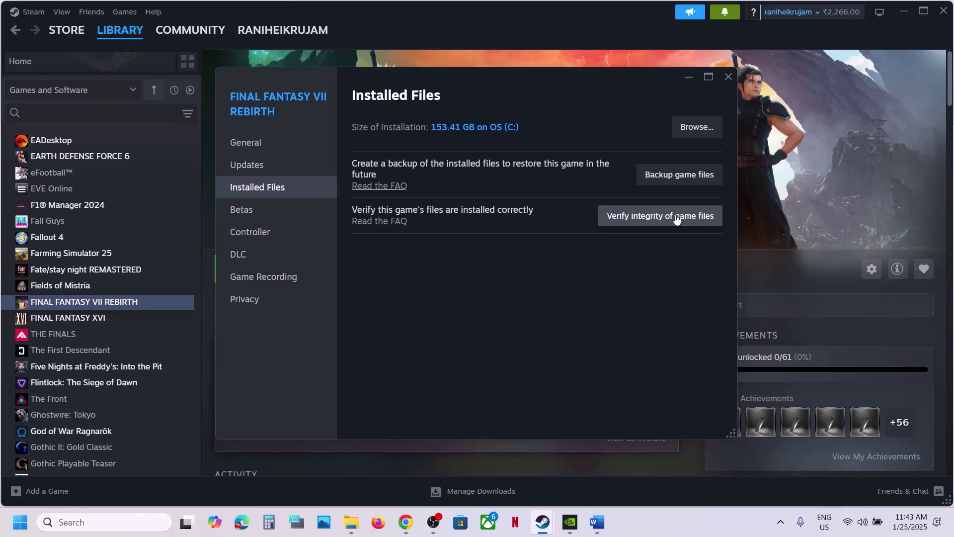
left_click(729, 76)
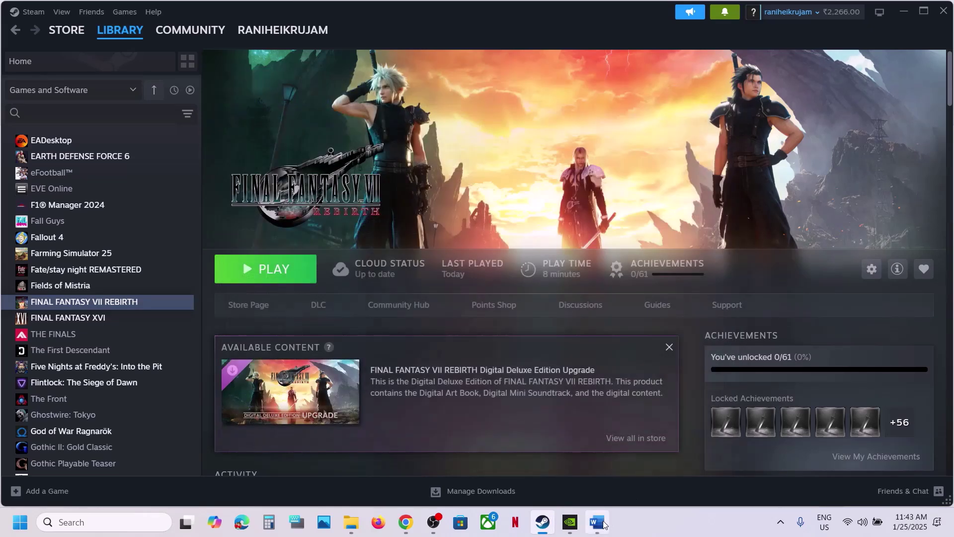
Return to Word and highlight Step 15's text about running the game as an administrator from the installation folder.
left_click(598, 523)
scroll(365, 385, "down", 3)
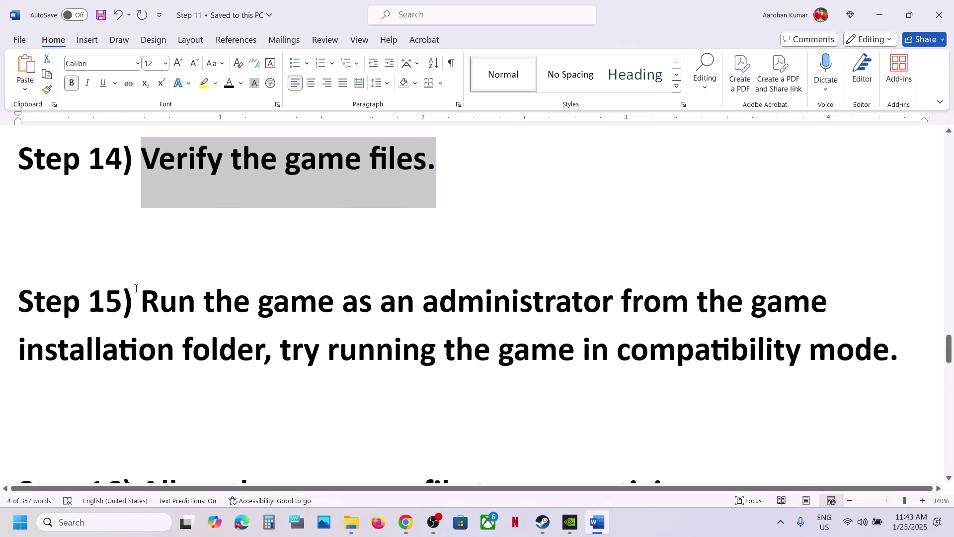
left_click_drag(141, 299, 272, 350)
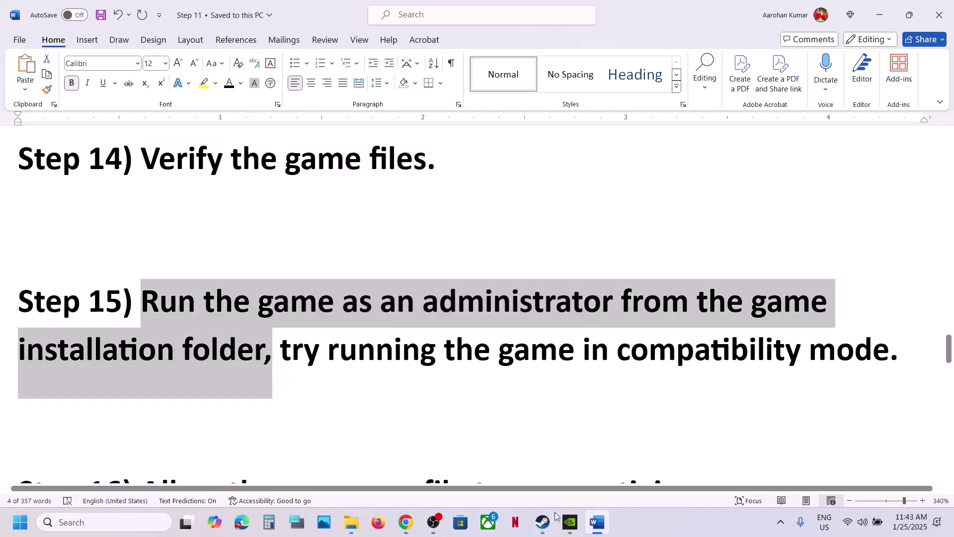
Switch to Steam, browse FINAL FANTASY VII REBIRTH's local files, and view the available actions for the ff7rebirth application.
left_click(550, 528)
right_click(109, 305)
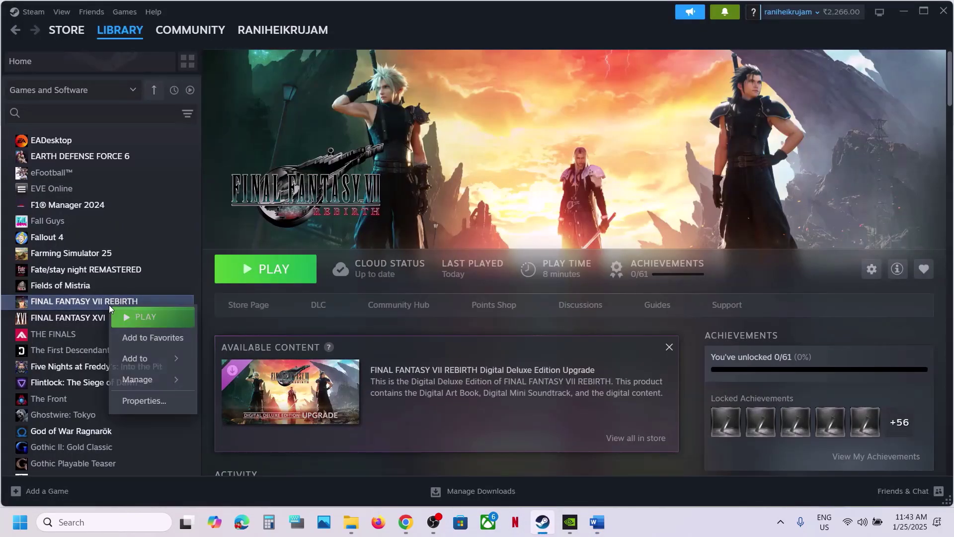
mouse_move(156, 369)
left_click(242, 400)
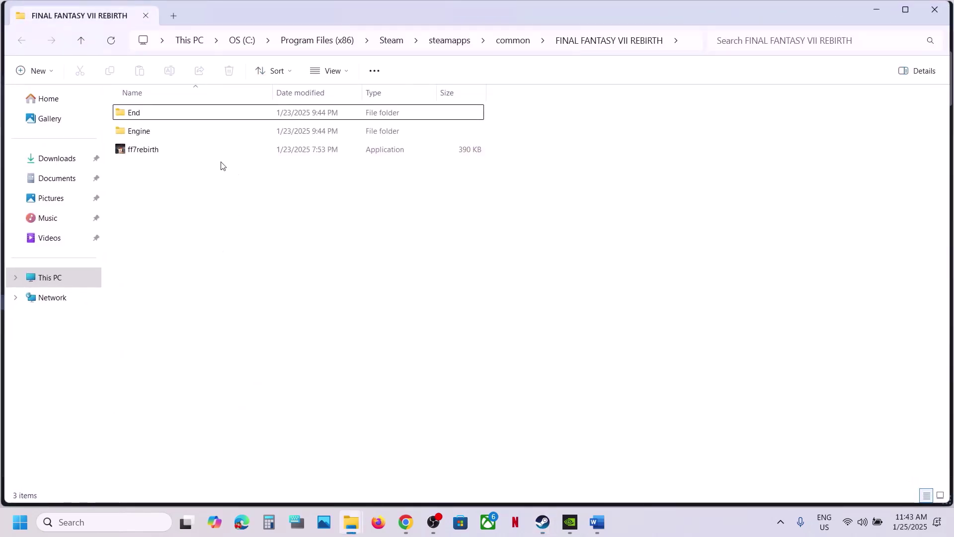
left_click(157, 151)
right_click(158, 151)
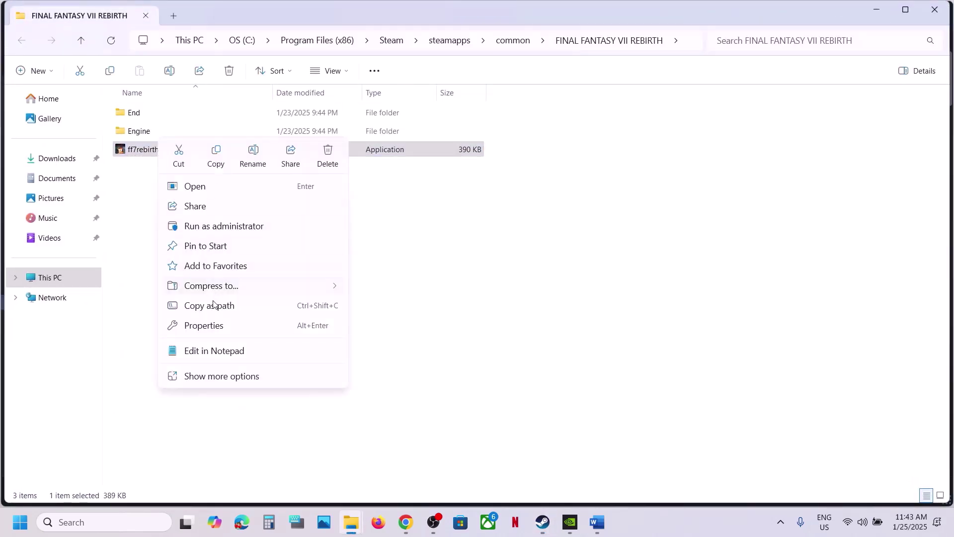
left_click_drag(143, 247, 138, 116)
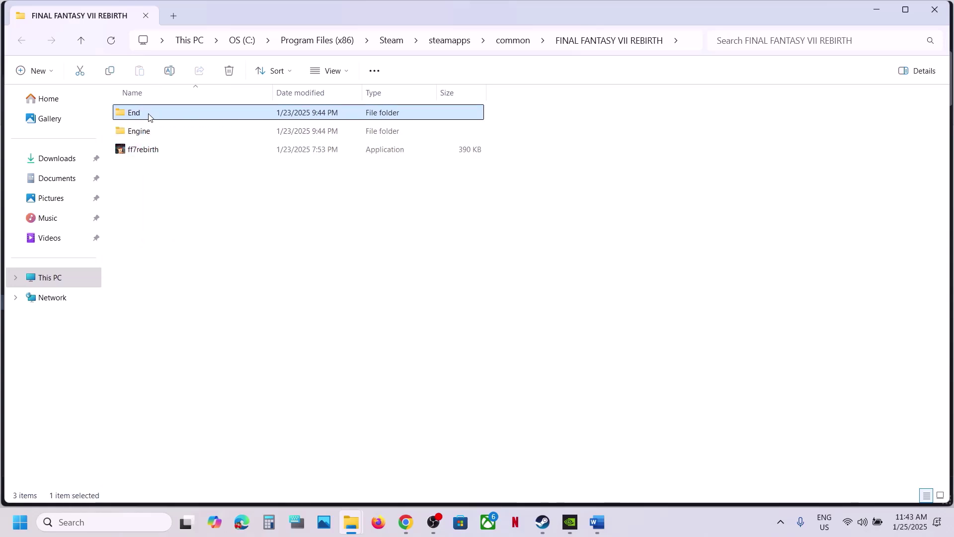
Go to End > Binaries > Win64 and set the ff7rebirth_ application to run as an administrator.
double_click(148, 113)
double_click(148, 114)
double_click(149, 114)
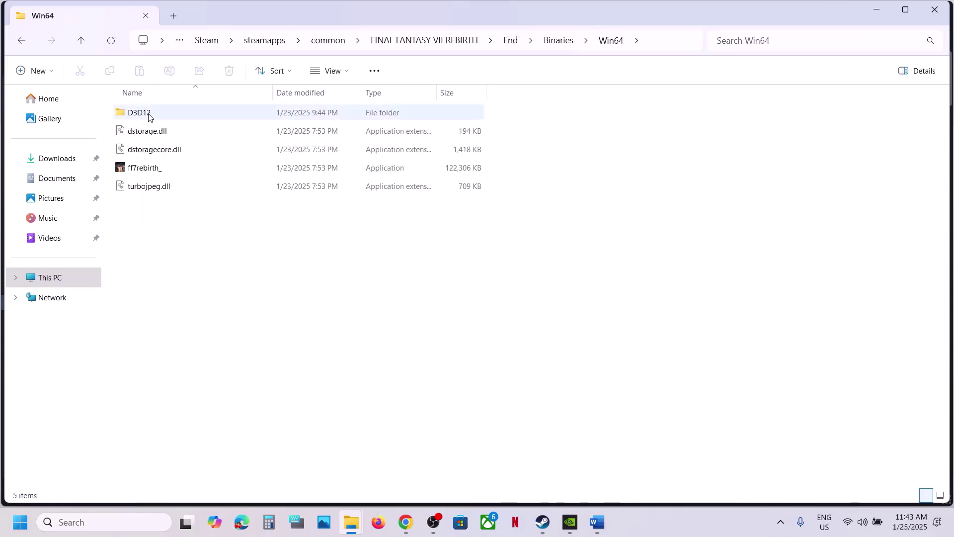
right_click(140, 169)
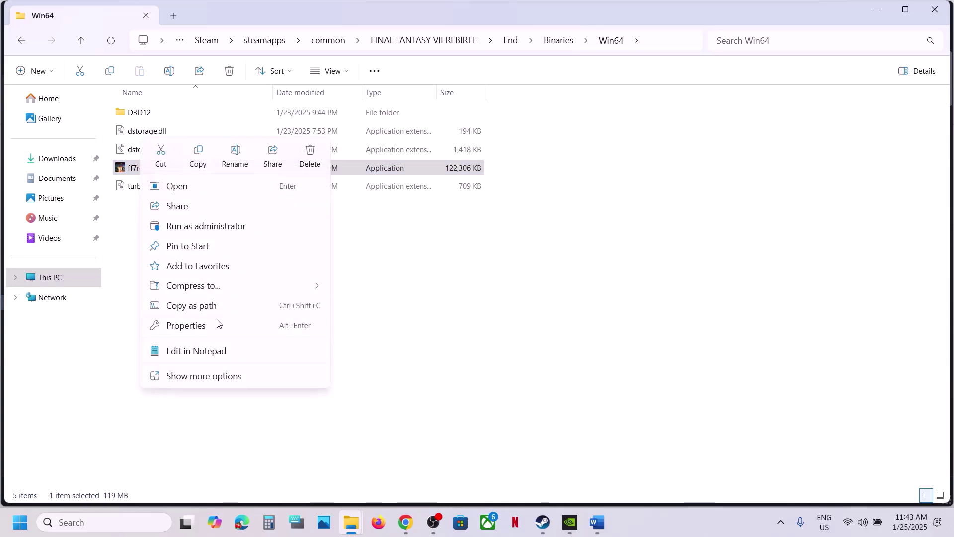
left_click(218, 324)
left_click(262, 195)
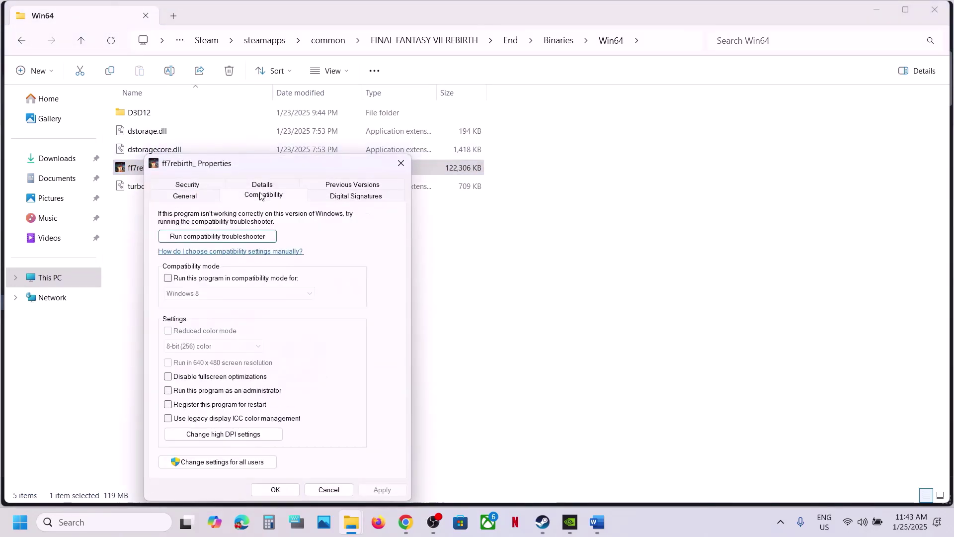
left_click(168, 390)
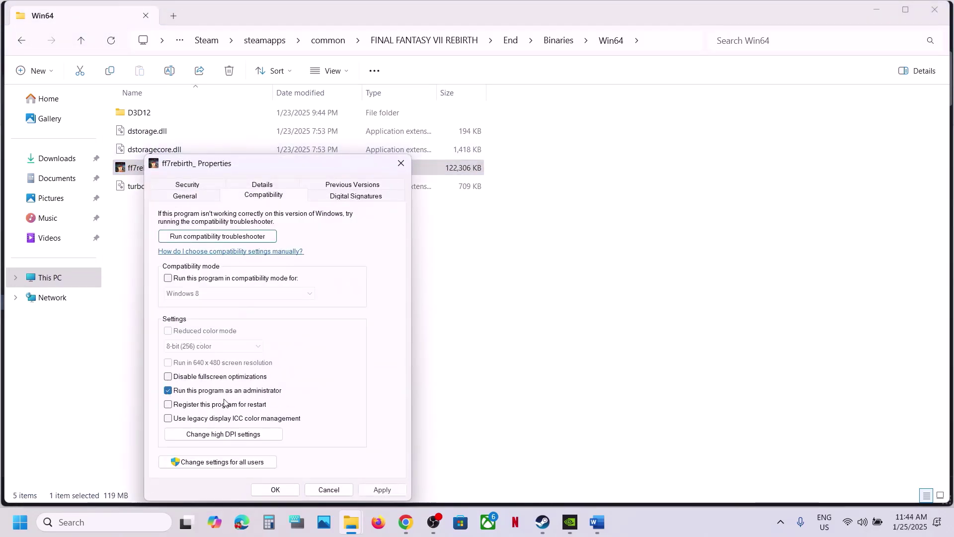
left_click(377, 490)
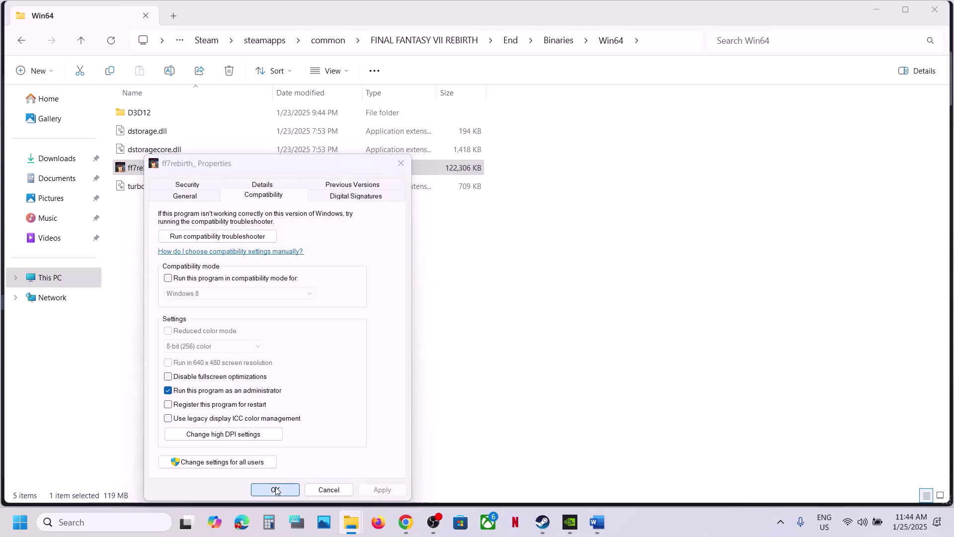
left_click(269, 489)
Set ff7rebirth_ to run in compatibility mode for Windows 7, disable fullscreen optimizations, and apply the changes.
right_click(172, 168)
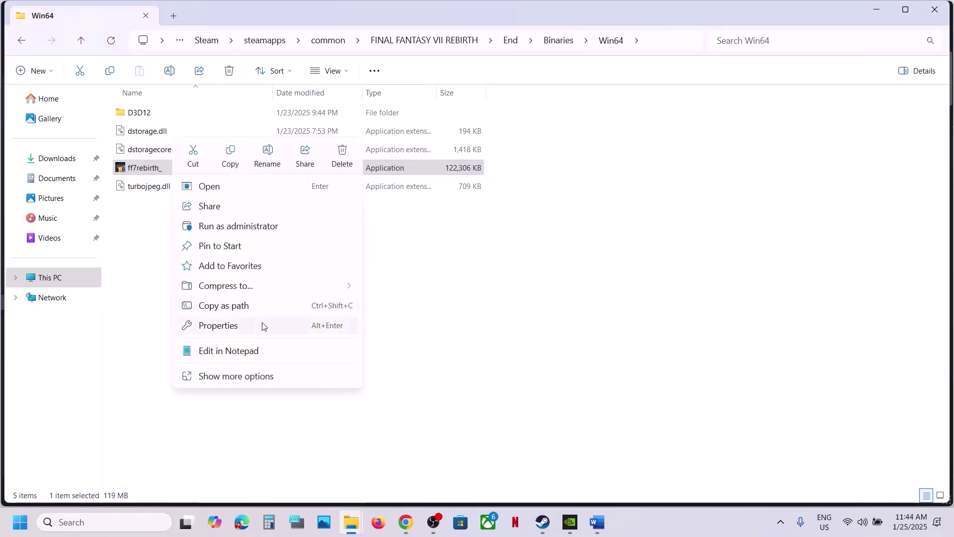
left_click(248, 324)
left_click(294, 196)
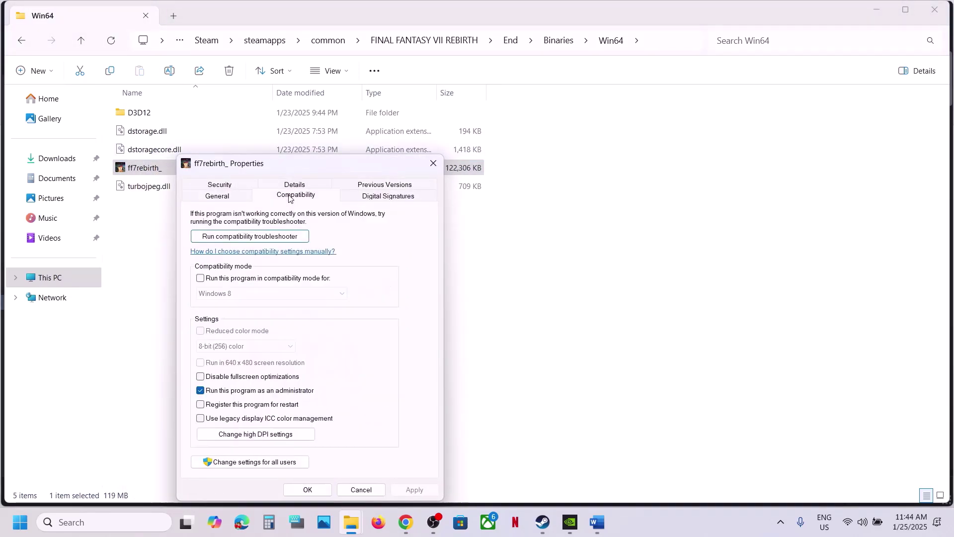
left_click(200, 279)
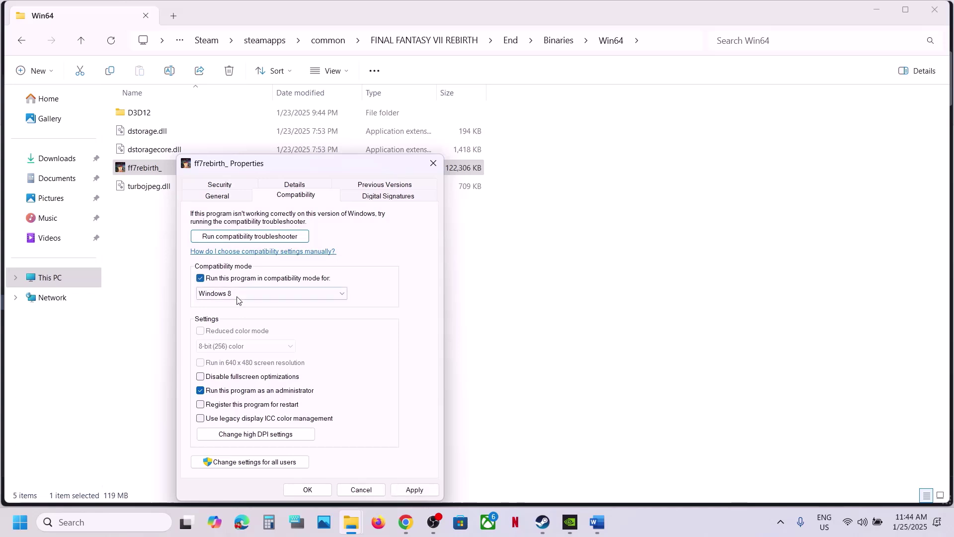
left_click(416, 490)
left_click(240, 293)
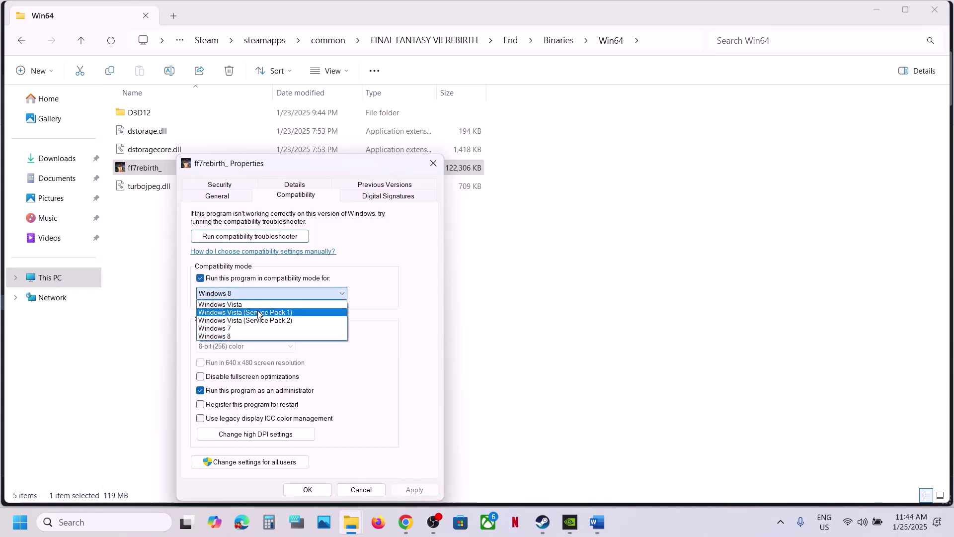
left_click(236, 334)
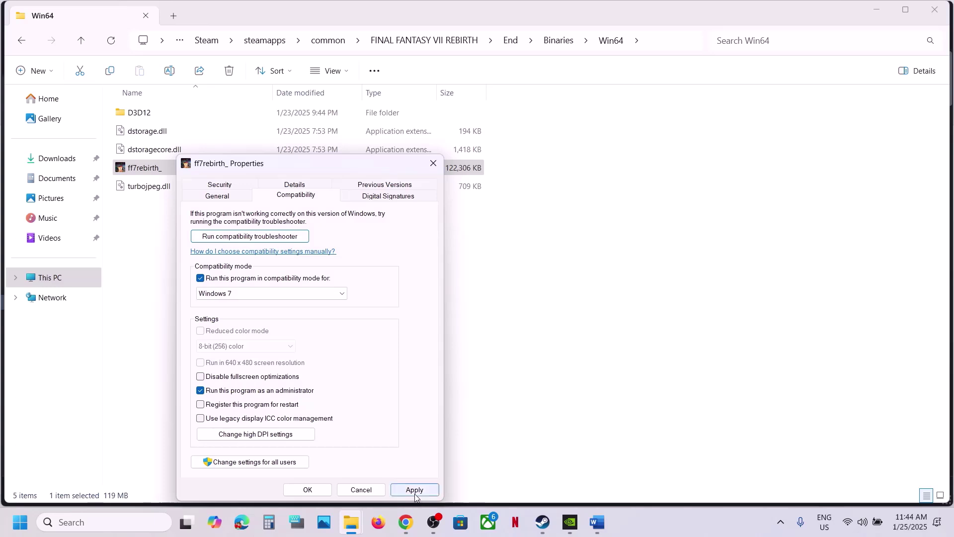
left_click(415, 491)
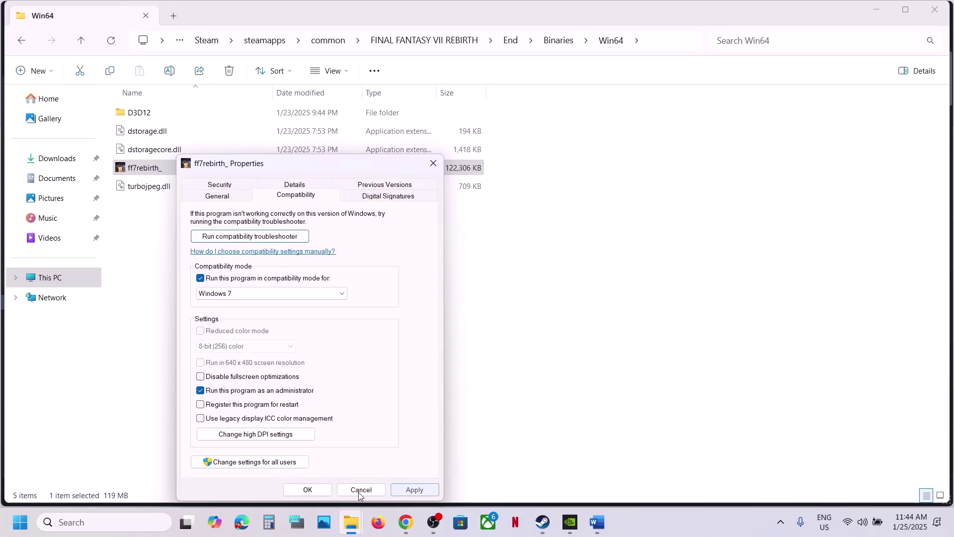
left_click(201, 378)
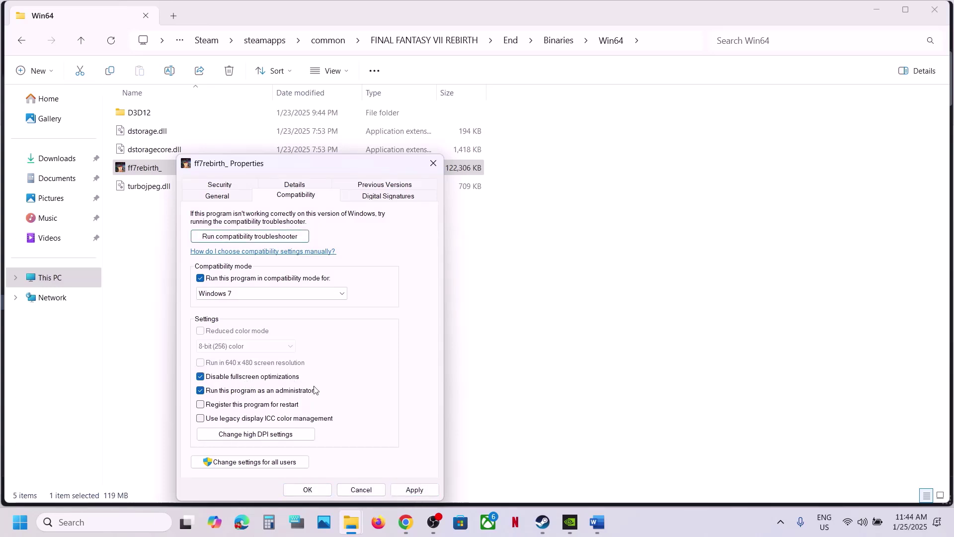
left_click(410, 490)
Clear compatibility mode, disabled fullscreen optimizations and run as administrator for ff7rebirth_, then apply and close its properties.
left_click(200, 278)
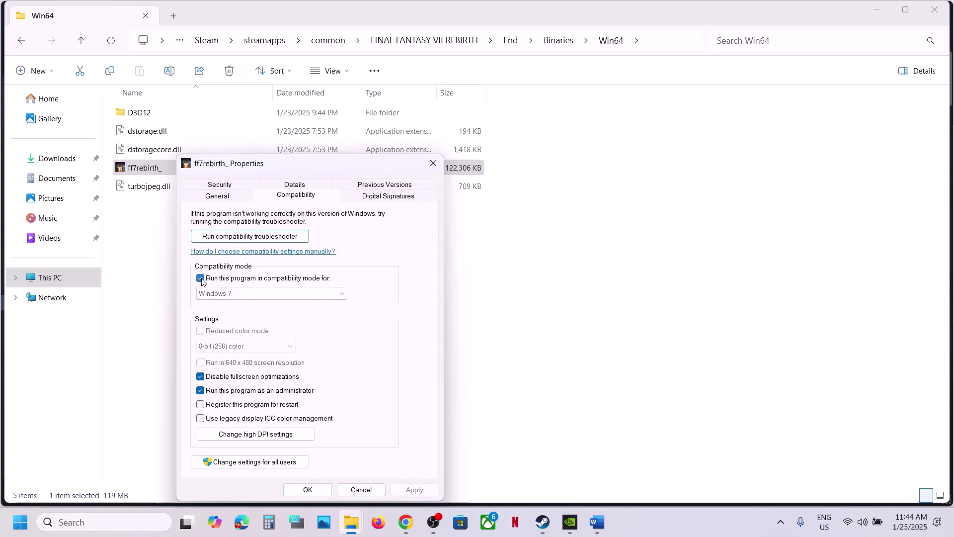
left_click(201, 376)
left_click(200, 390)
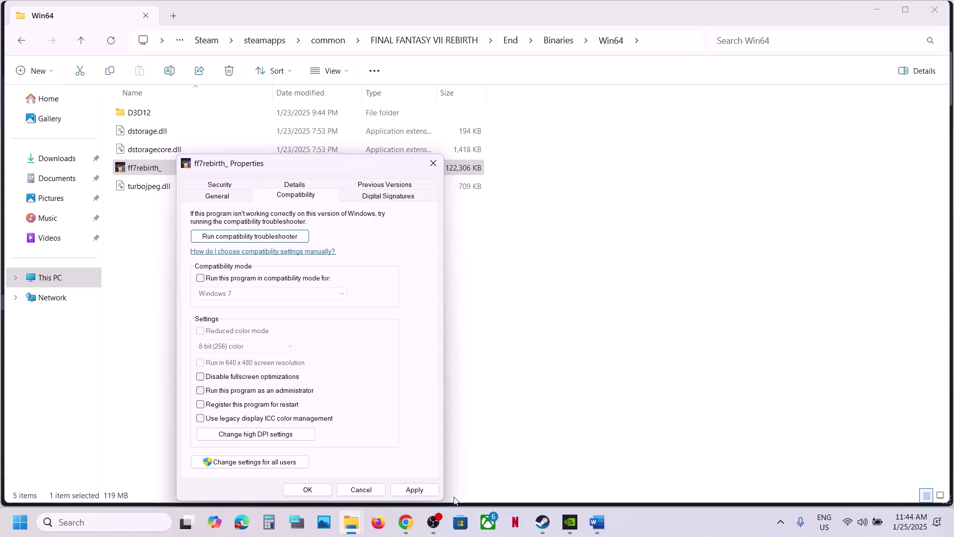
left_click(415, 490)
left_click(308, 490)
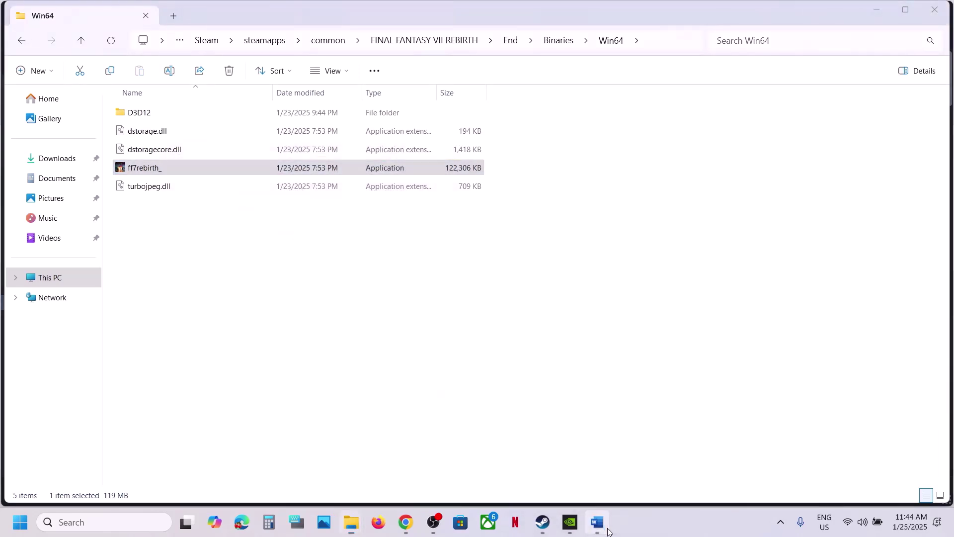
Return to Word and highlight Step 16 about allowing the game exe through the antivirus program, Windows Security and Firewall.
left_click(597, 523)
scroll(443, 390, "down", 3)
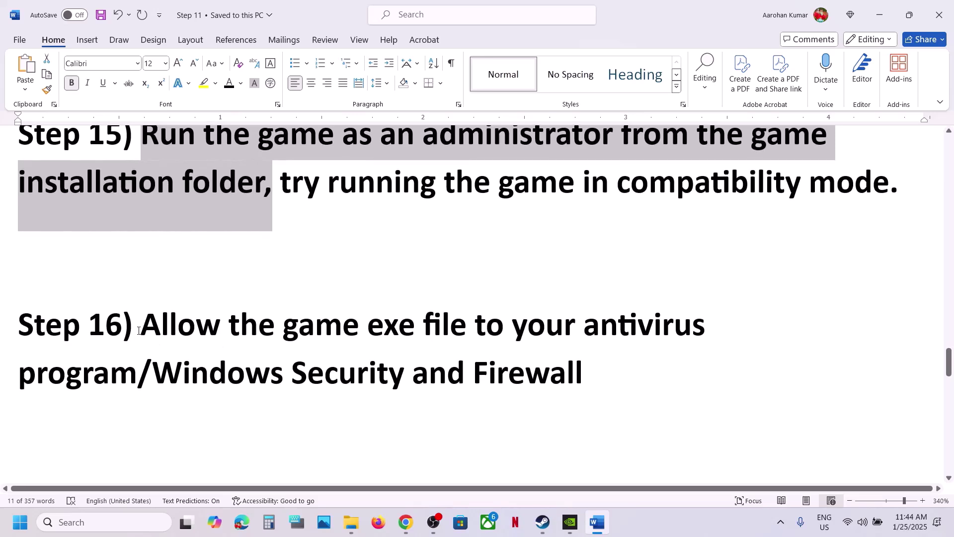
left_click_drag(151, 322, 137, 365)
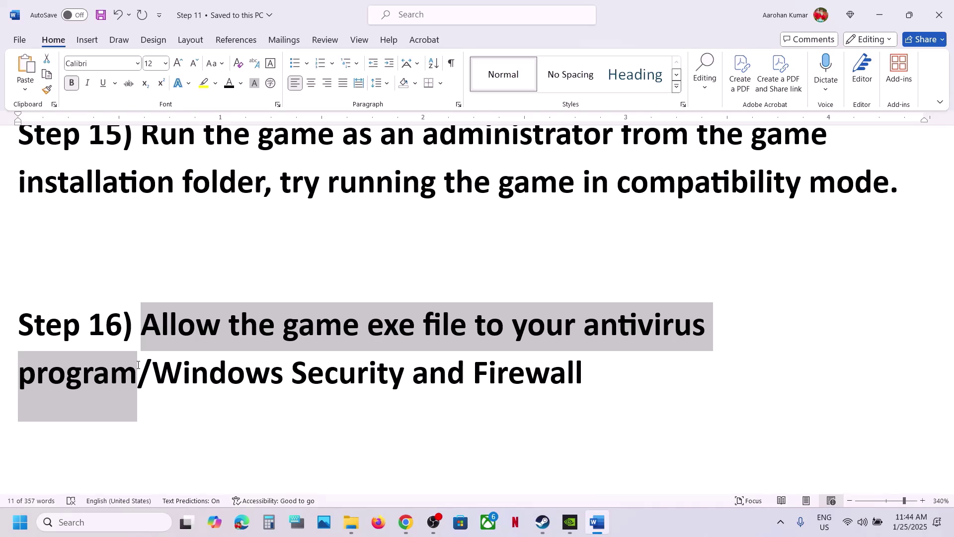
left_click_drag(138, 365, 472, 380)
Open Windows Settings and go through Windows Security's ransomware protection to the apps allowed through Controlled folder access.
key("super+i")
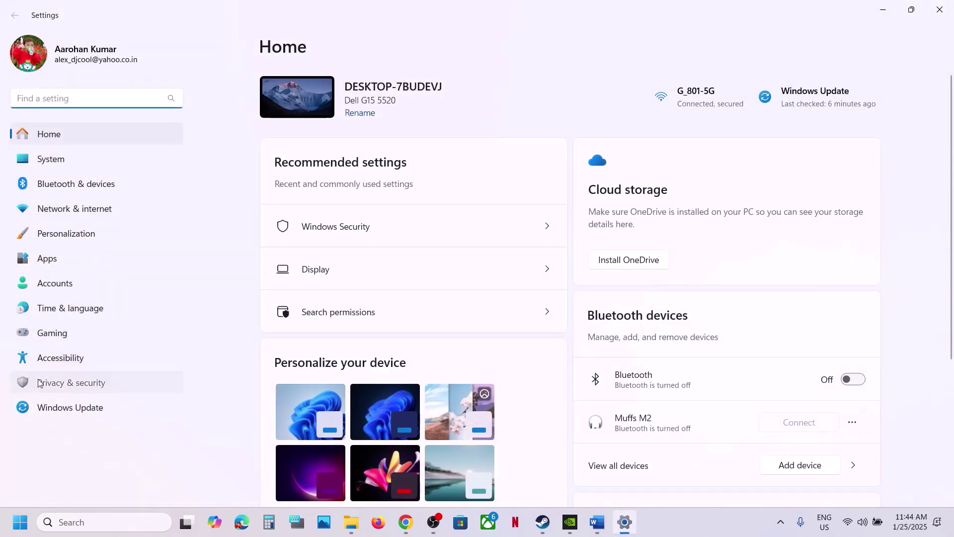
left_click(70, 382)
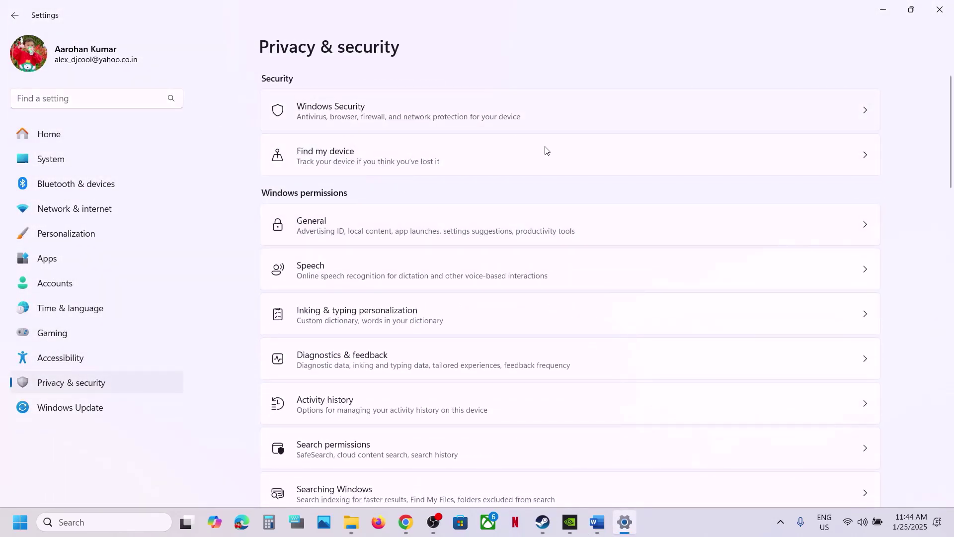
left_click(419, 115)
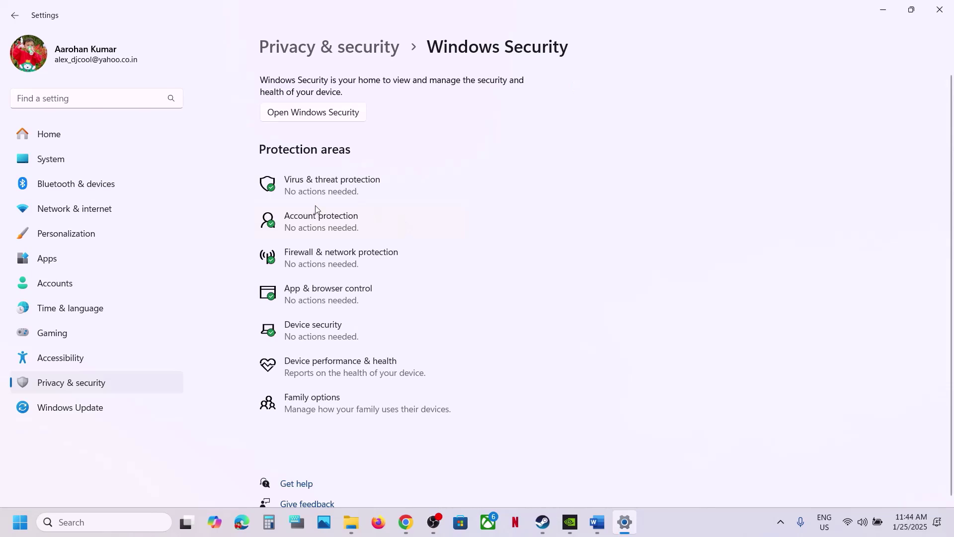
left_click(306, 190)
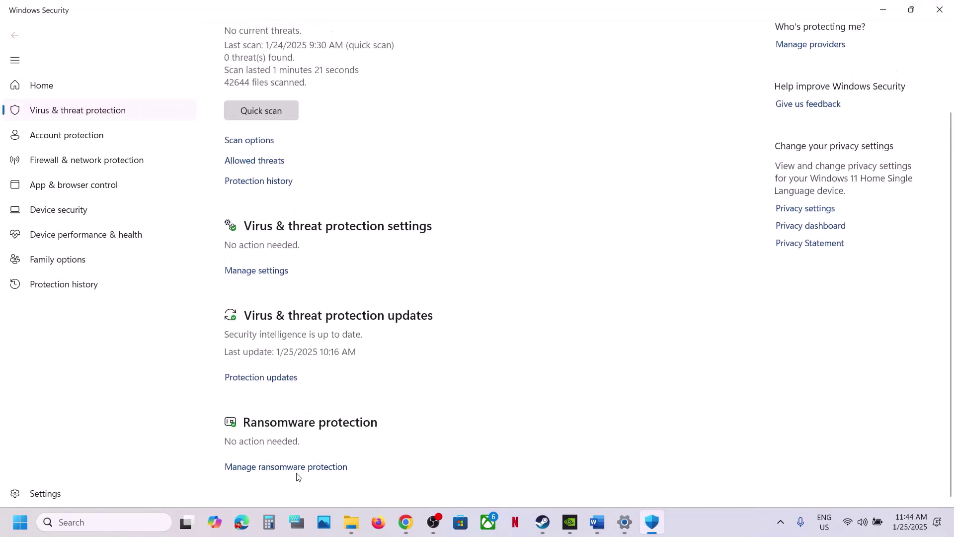
left_click(287, 466)
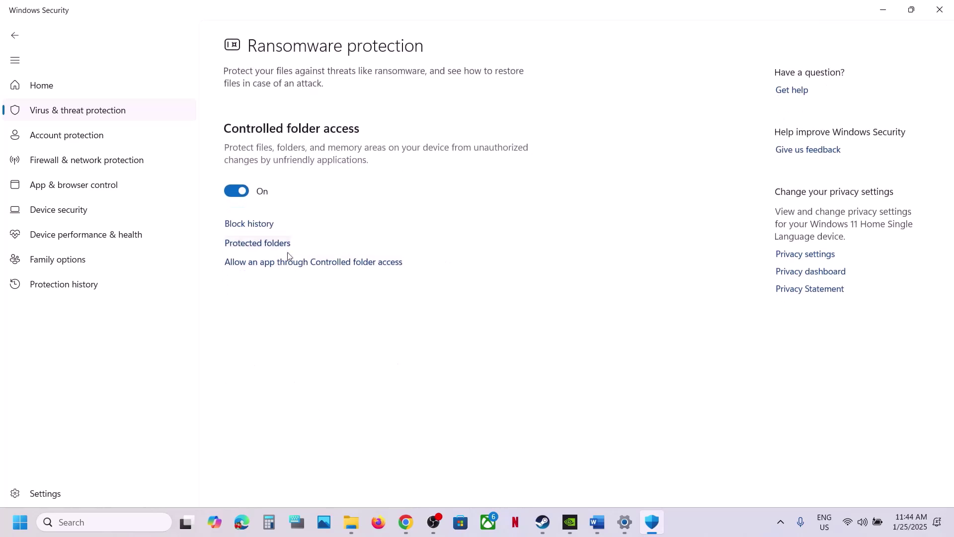
left_click(304, 262)
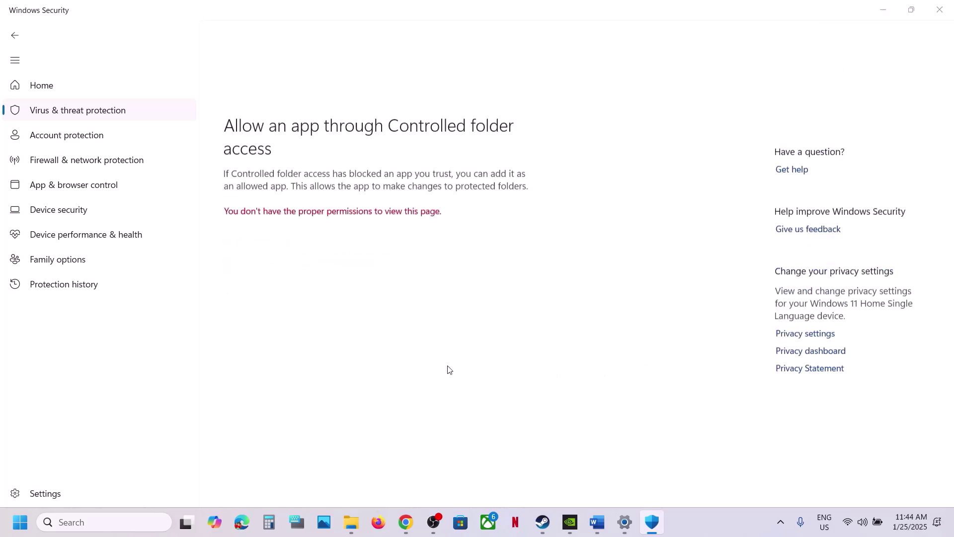
scroll(377, 149, "down", 2)
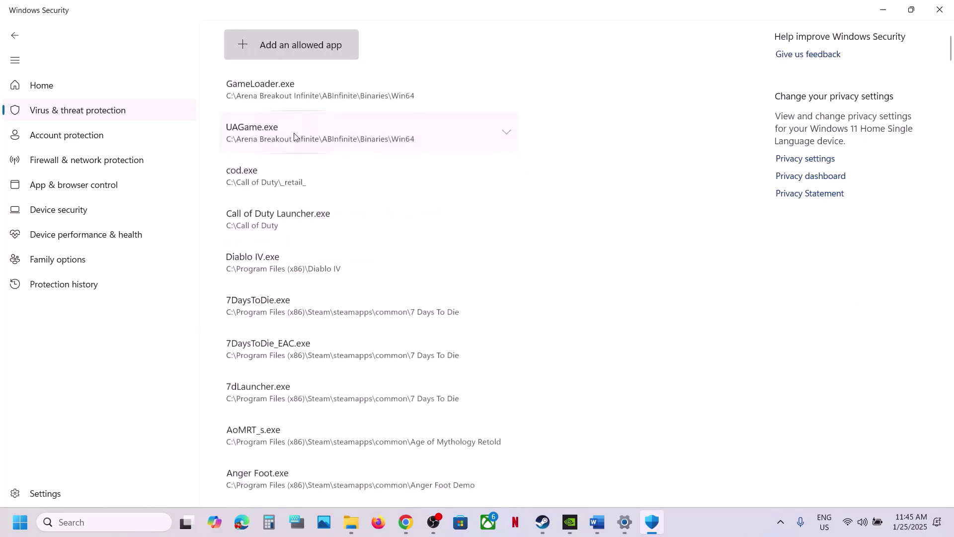
Add ff7rebirth from the steamapps\common\FINAL FANTASY VII REBIRTH folder as an allowed app.
left_click(311, 47)
left_click(313, 91)
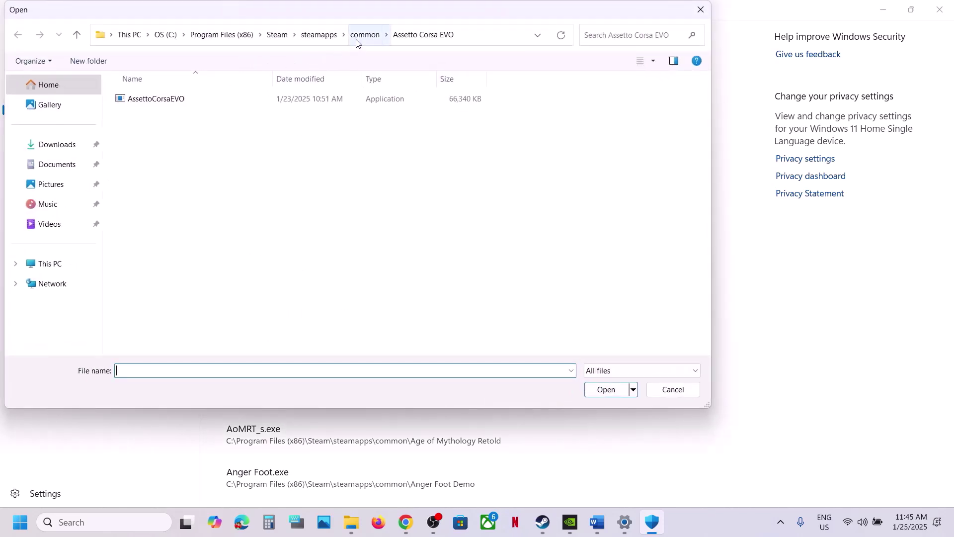
left_click(357, 37)
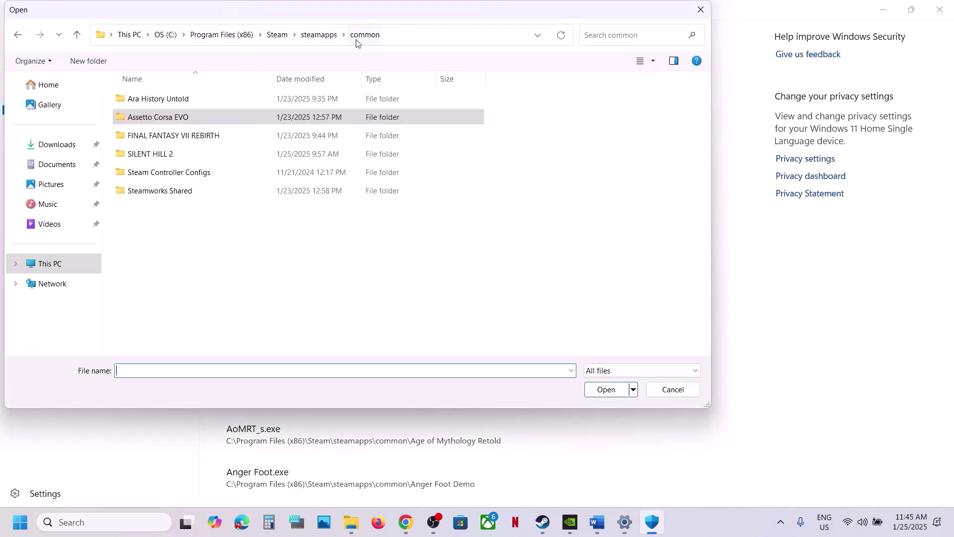
double_click(163, 135)
left_click(150, 138)
left_click(619, 390)
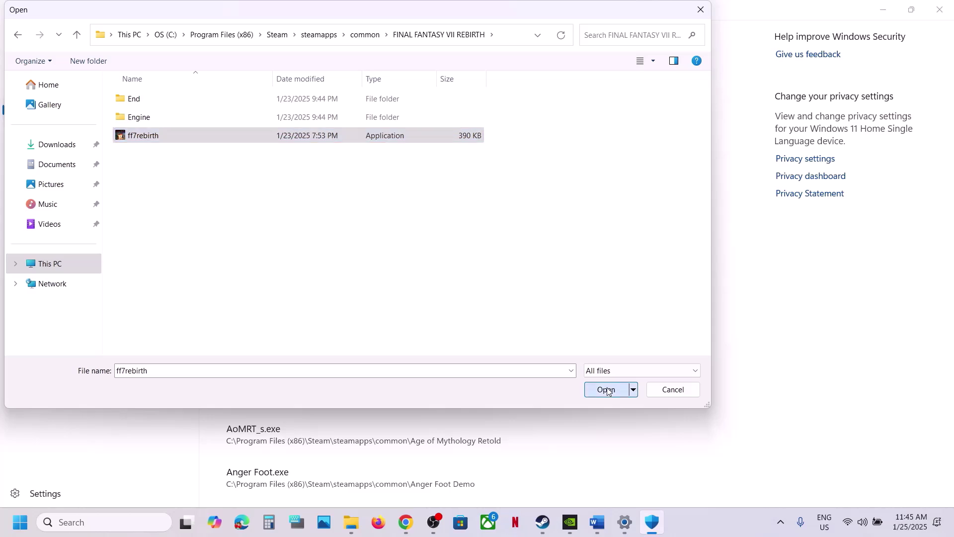
Add ff7rebirth_ from the game's End\Binaries\Win64 folder as another app allowed through Controlled folder access.
left_click(295, 54)
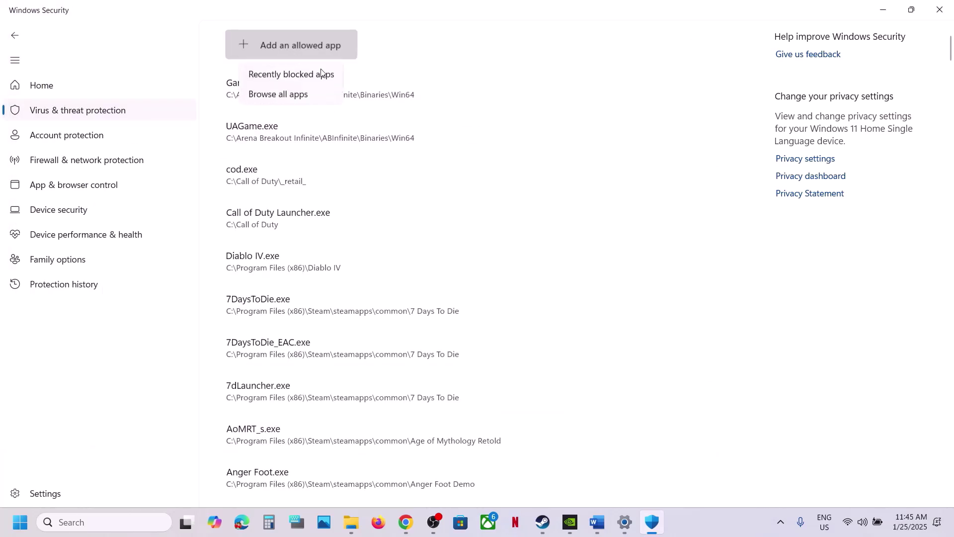
left_click(296, 88)
double_click(168, 99)
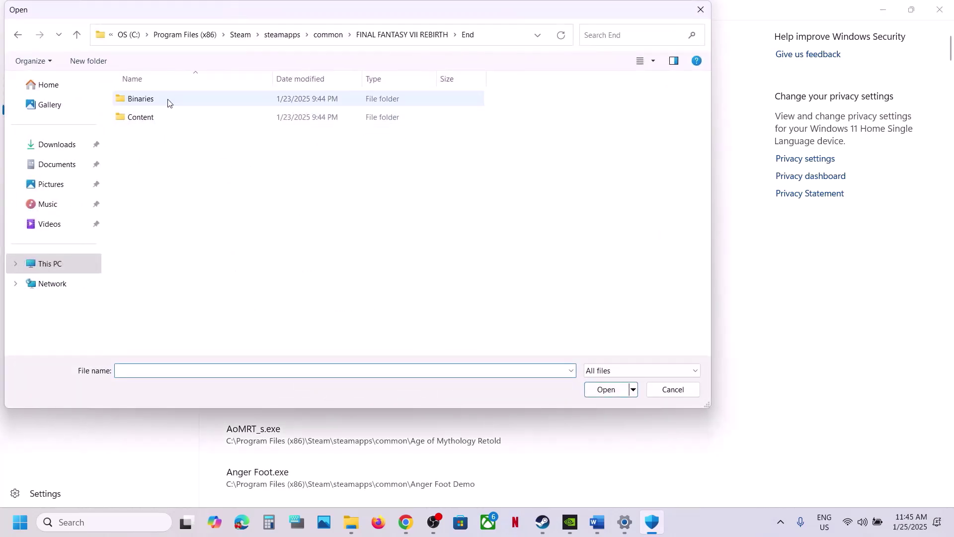
double_click(168, 99)
double_click(168, 99)
left_click(185, 120)
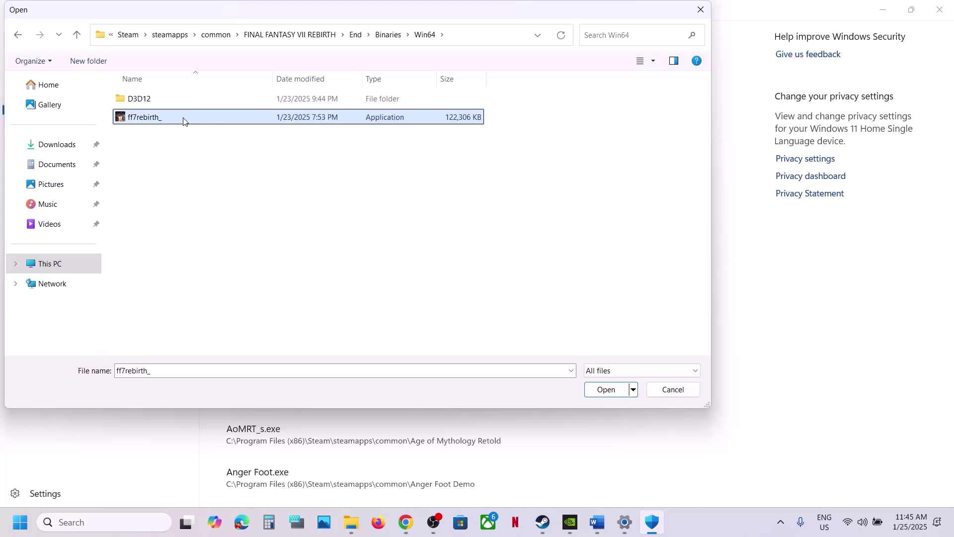
left_click(606, 389)
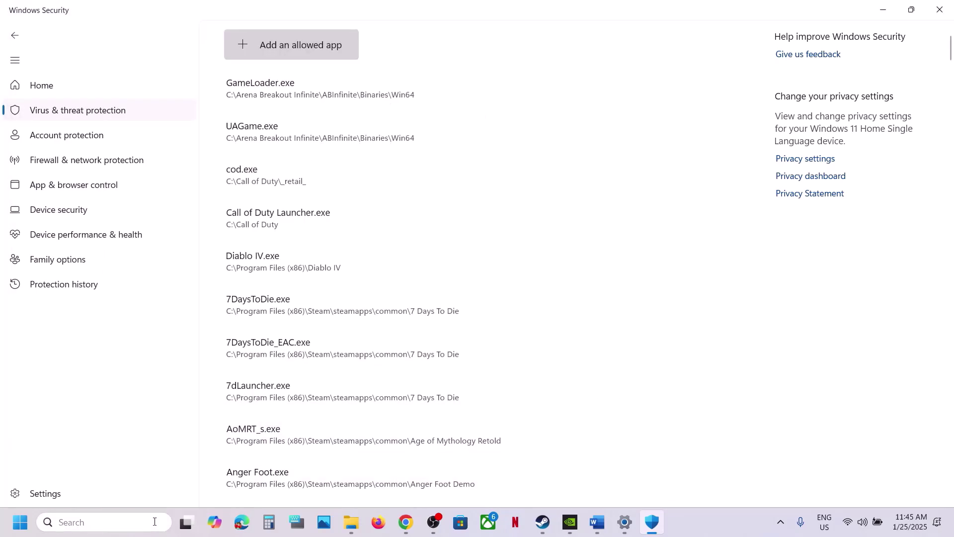
Open Control Panel and go through System and Security to Windows Defender Firewall's allowed apps.
left_click(156, 525)
type("ontrol")
key("Return")
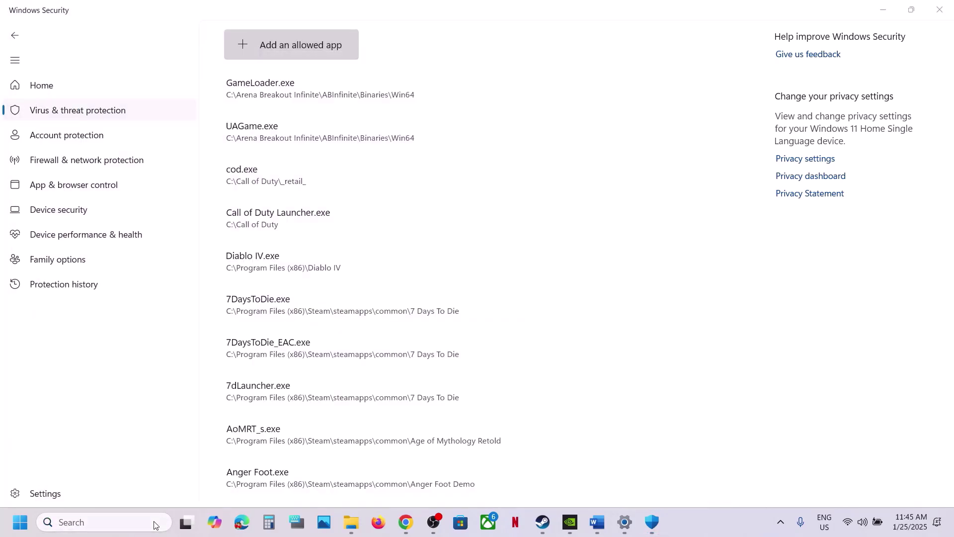
left_click(342, 97)
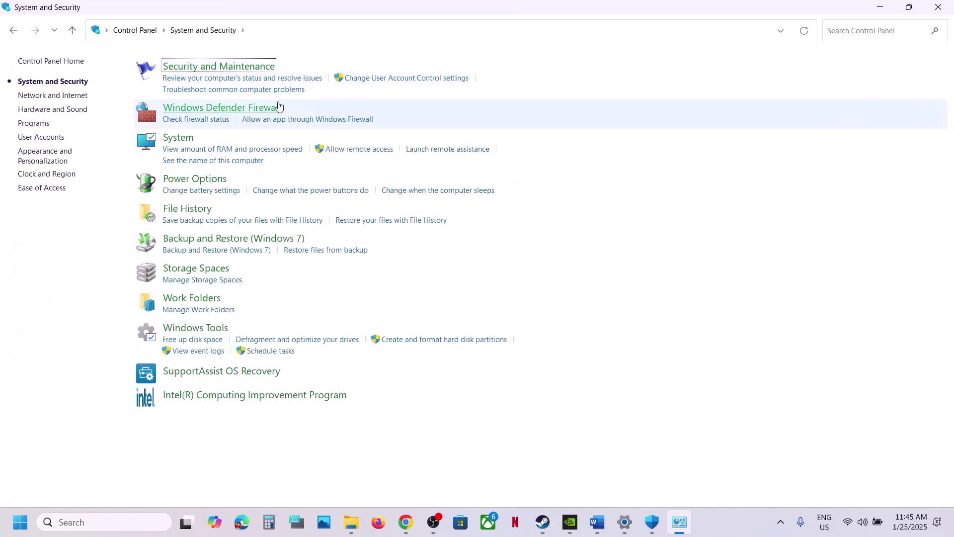
left_click(271, 107)
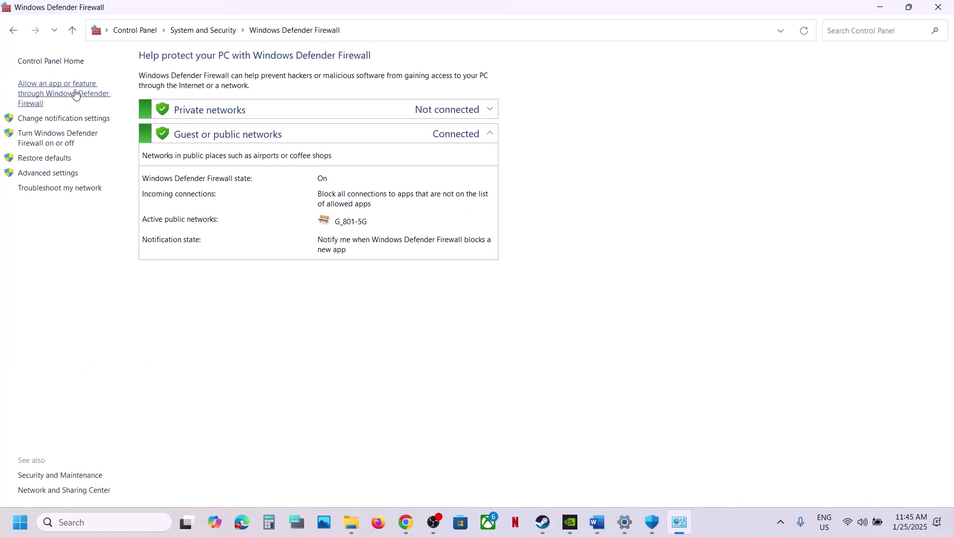
left_click(62, 95)
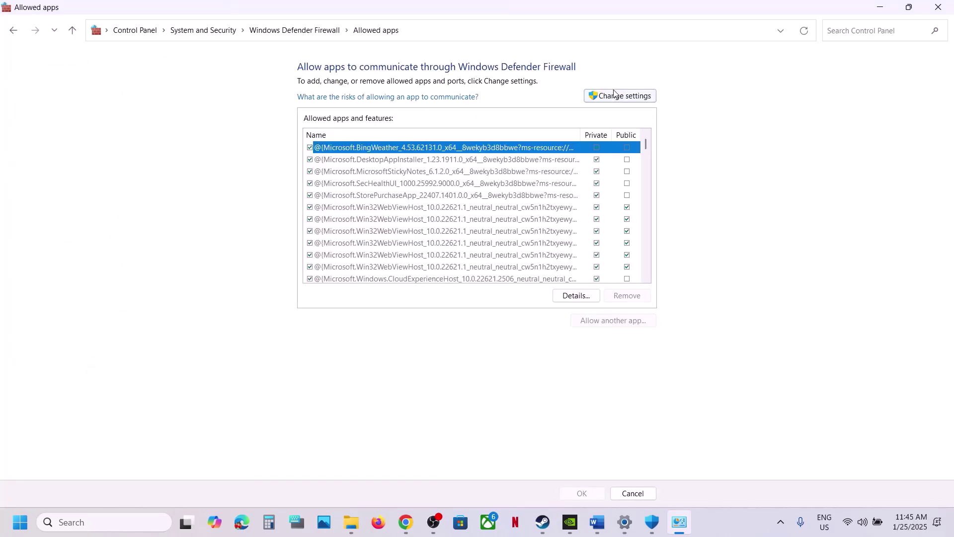
Unlock the firewall's allowed apps for changes and add ff7rebirth from the steamapps\common\FINAL FANTASY VII REBIRTH folder.
left_click(618, 101)
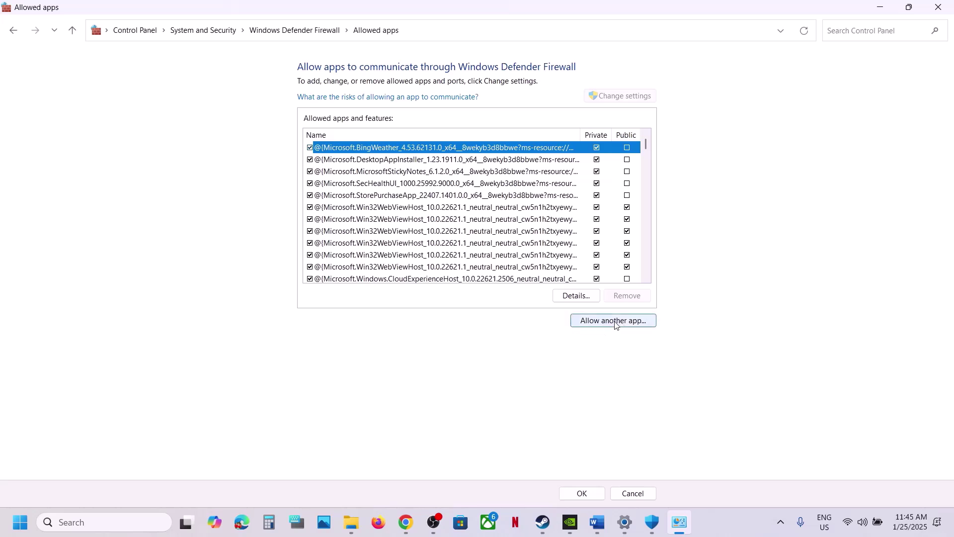
left_click(613, 321)
left_click(561, 318)
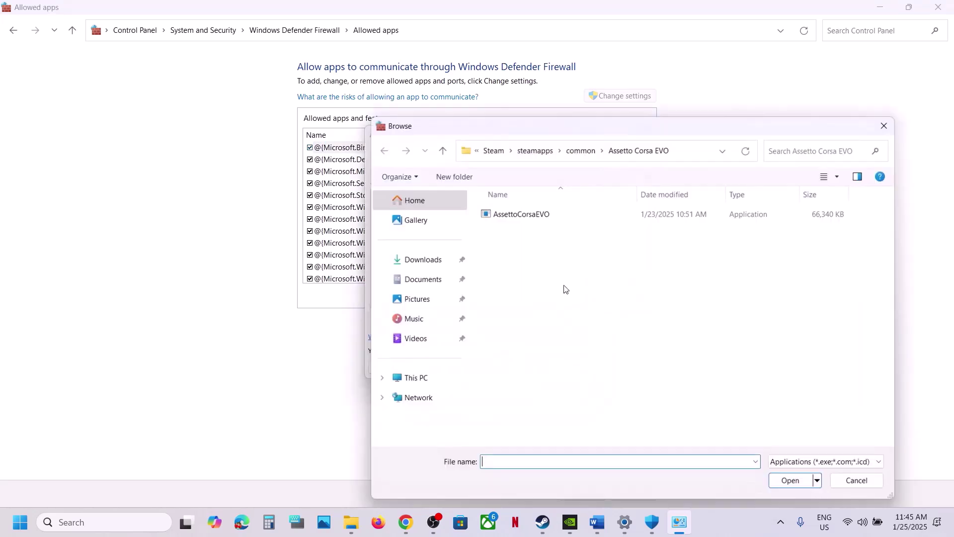
left_click(579, 150)
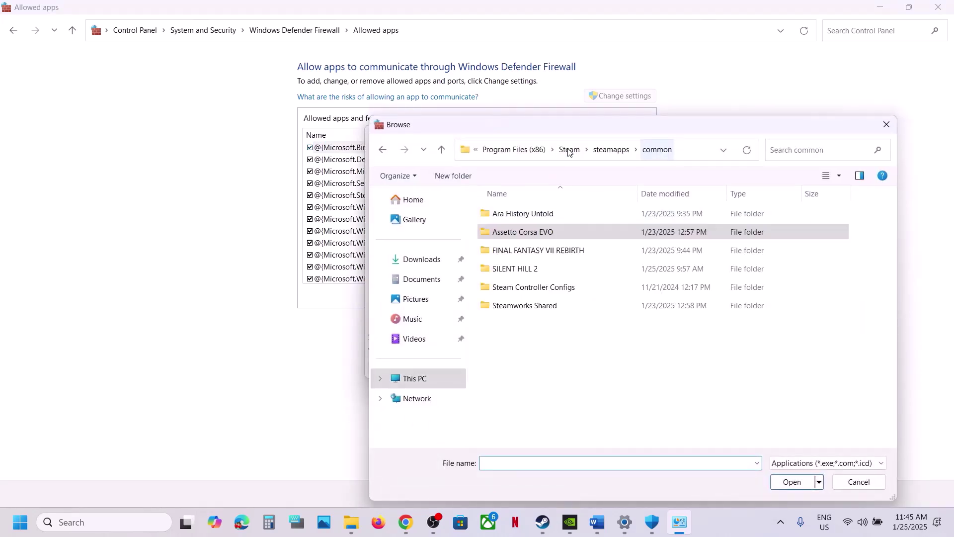
double_click(530, 251)
left_click(509, 252)
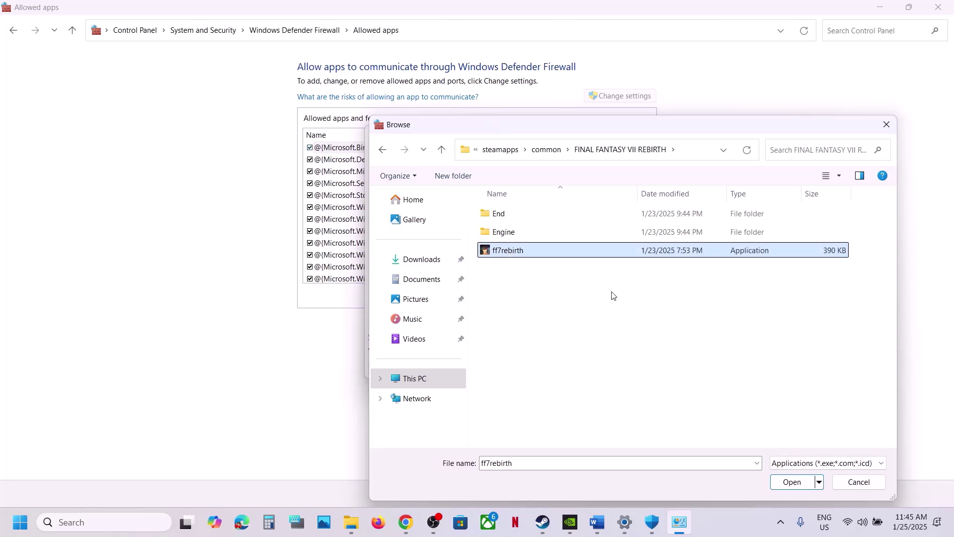
left_click(794, 482)
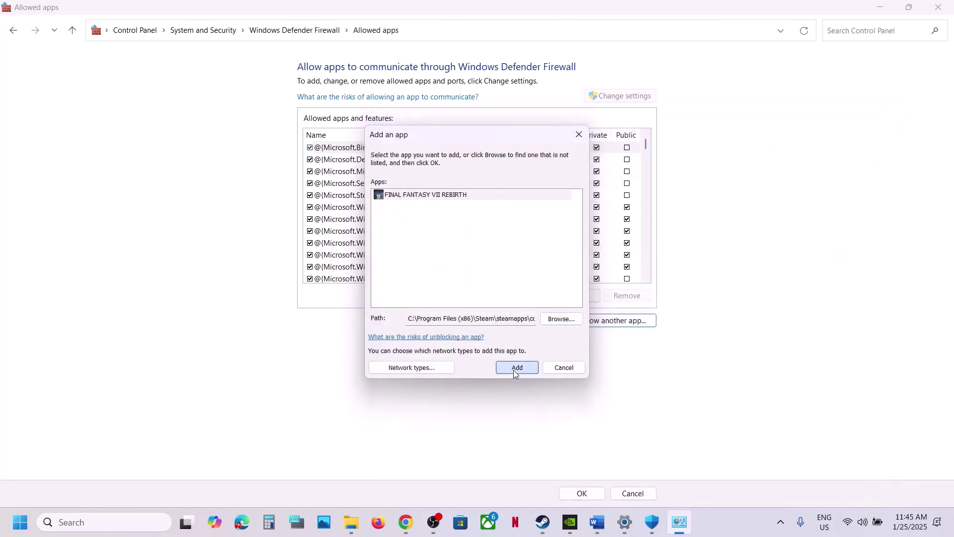
left_click(514, 370)
Add ff7rebirth_ from the game's End\Binaries\Win64 folder to the firewall's allowed apps.
left_click(564, 305)
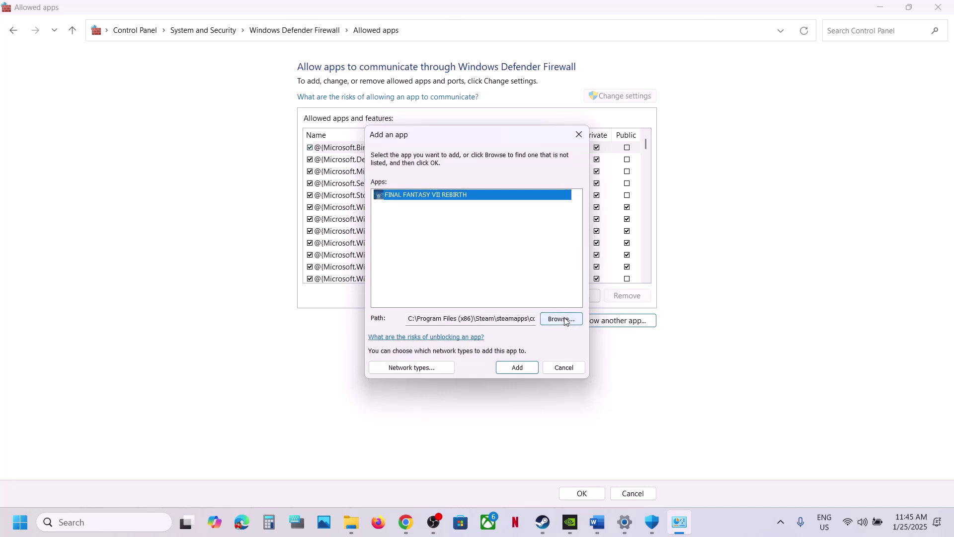
left_click(564, 323)
left_click(500, 214)
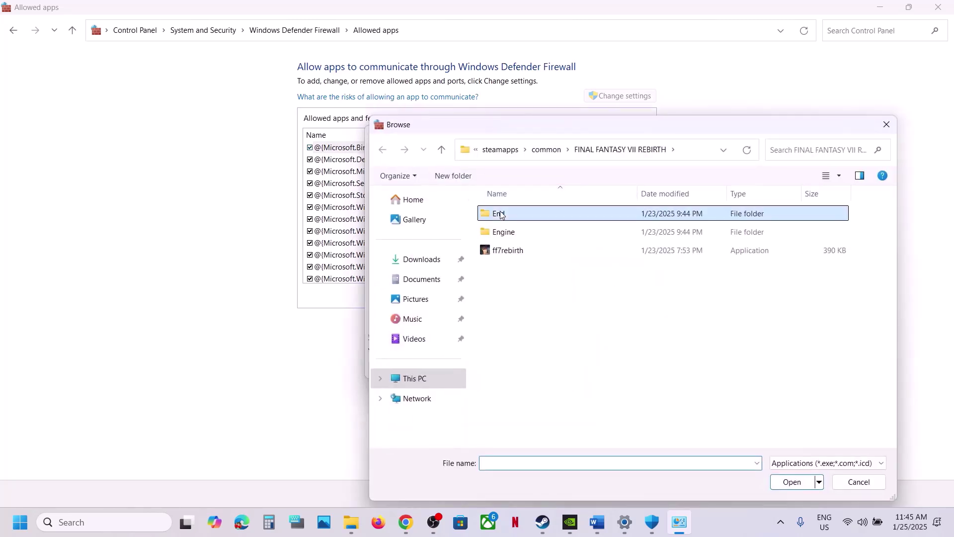
double_click(500, 214)
double_click(502, 213)
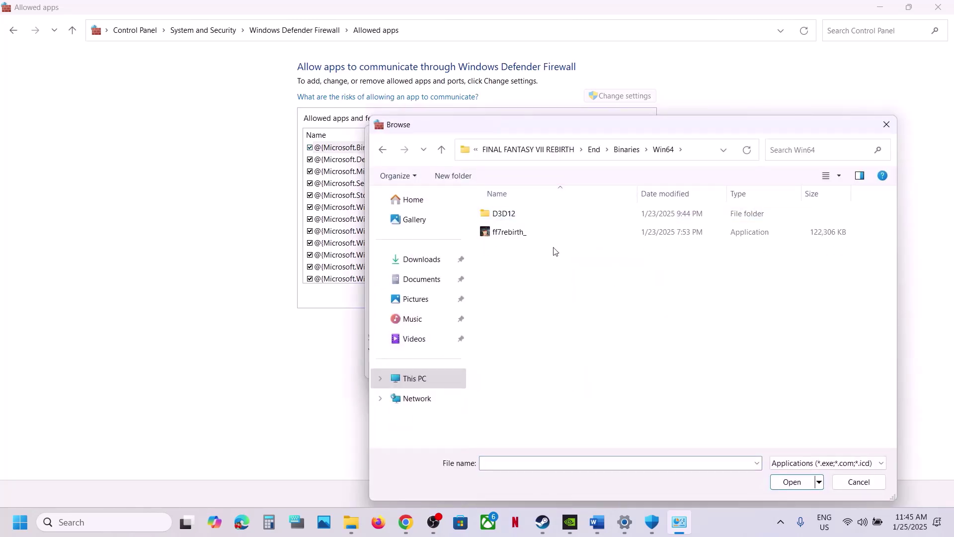
left_click(536, 234)
left_click(792, 482)
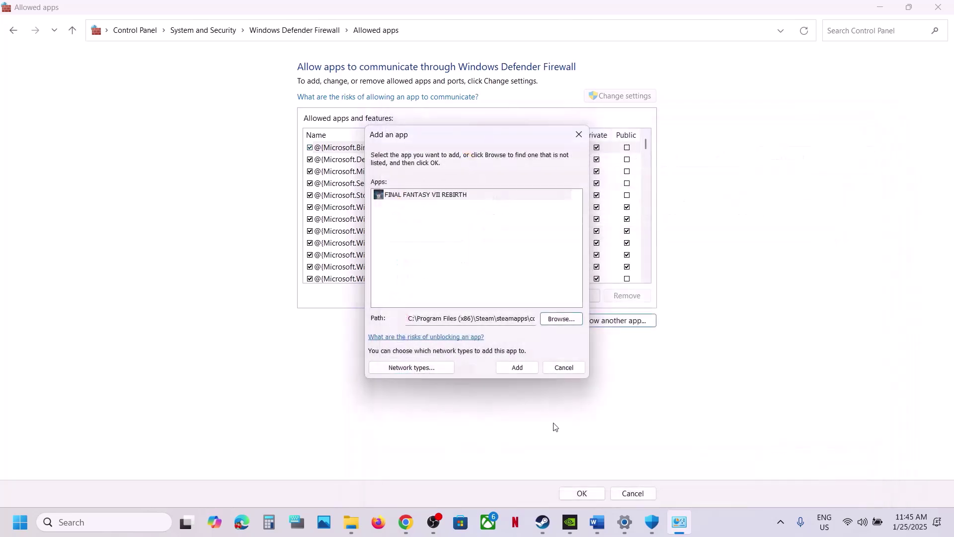
left_click(516, 368)
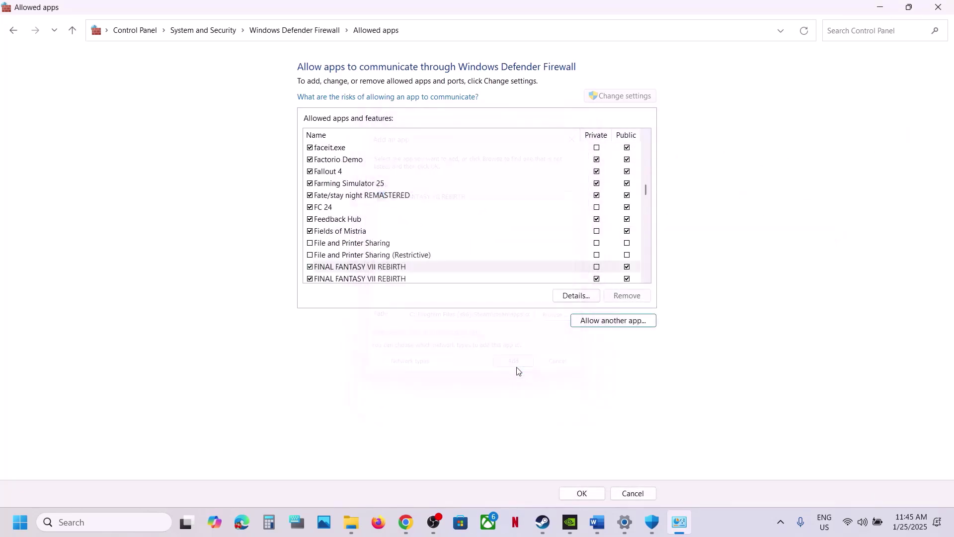
Select the FINAL FANTASY VII REBIRTH entry among the allowed apps, then close the firewall, Windows Security and Settings windows.
left_click(369, 270)
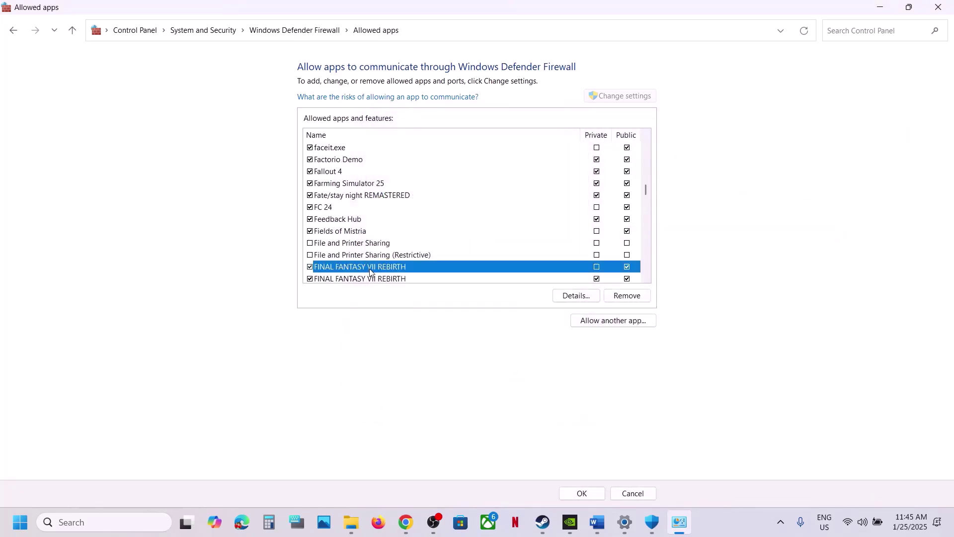
left_click(939, 8)
left_click(938, 7)
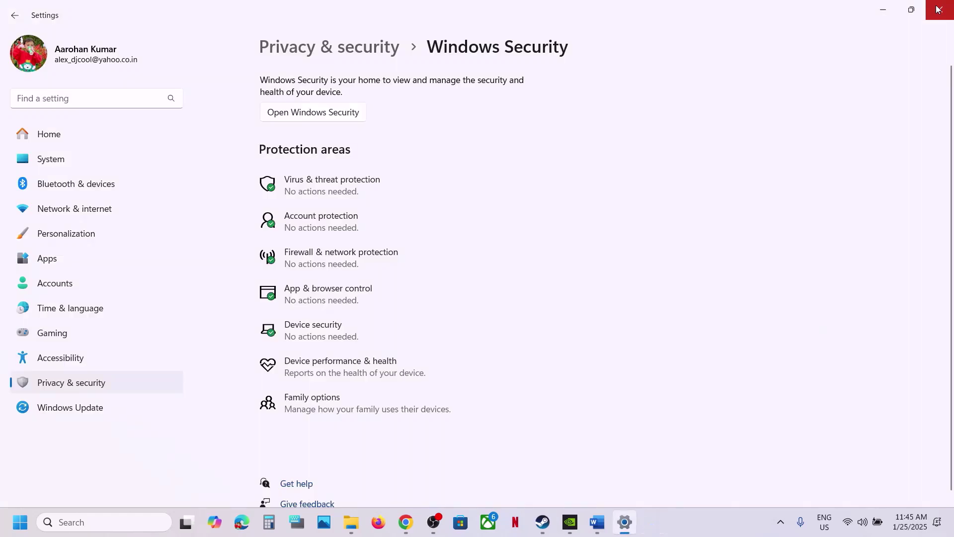
left_click(938, 8)
Highlight Step 17's advice in Word on disconnecting USB adapters, controllers and monitors, closing third-party services, and disabling Steam Overlay.
scroll(503, 315, "down", 2)
scroll(503, 315, "down", 3)
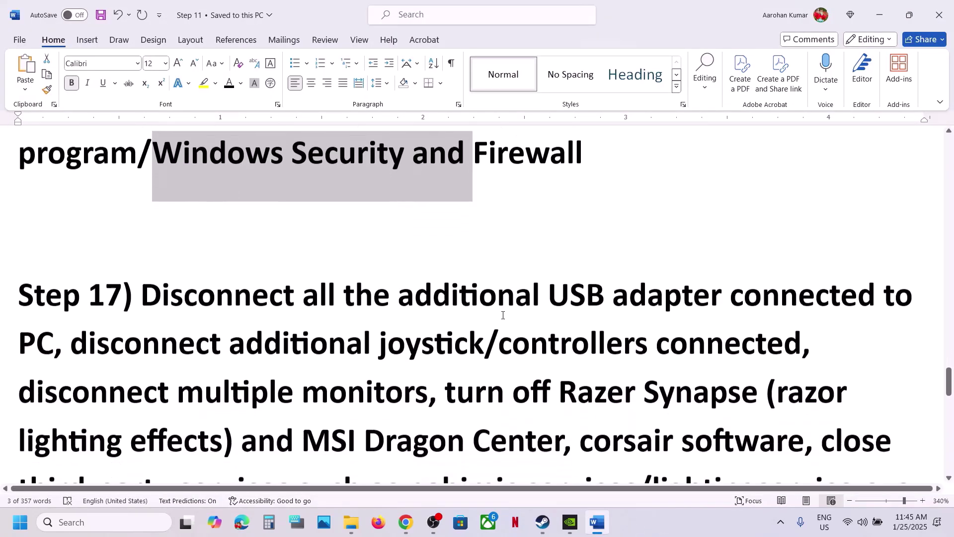
left_click_drag(145, 252, 521, 270)
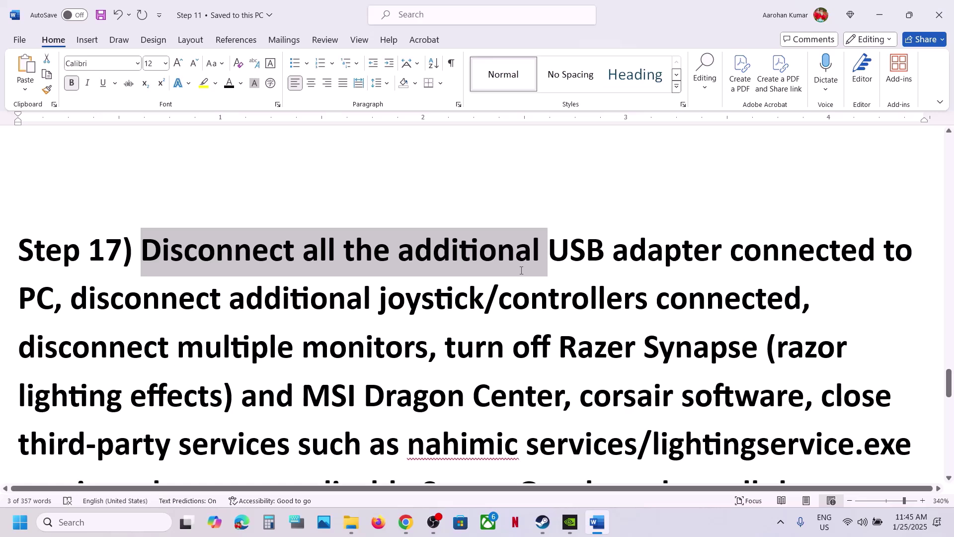
left_click_drag(521, 271, 756, 312)
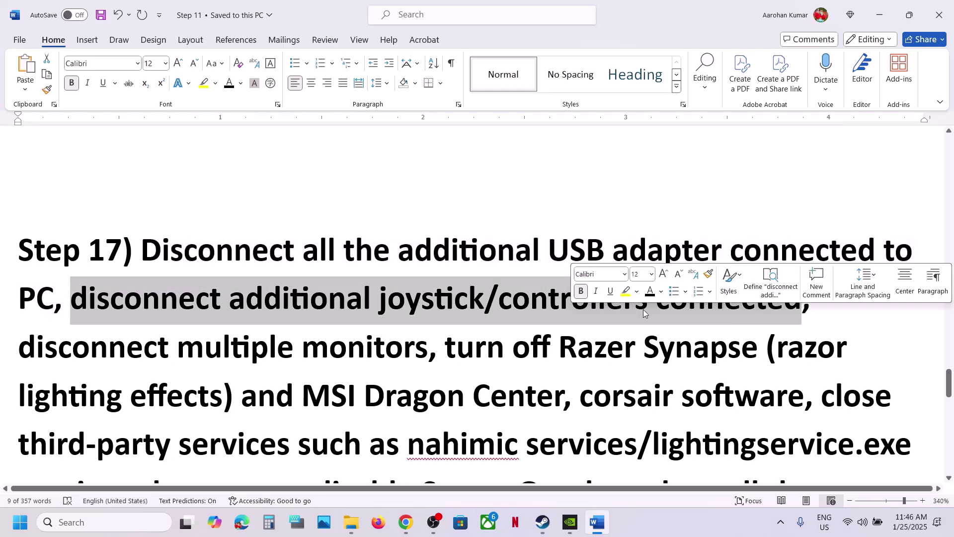
scroll(343, 309, "down", 2)
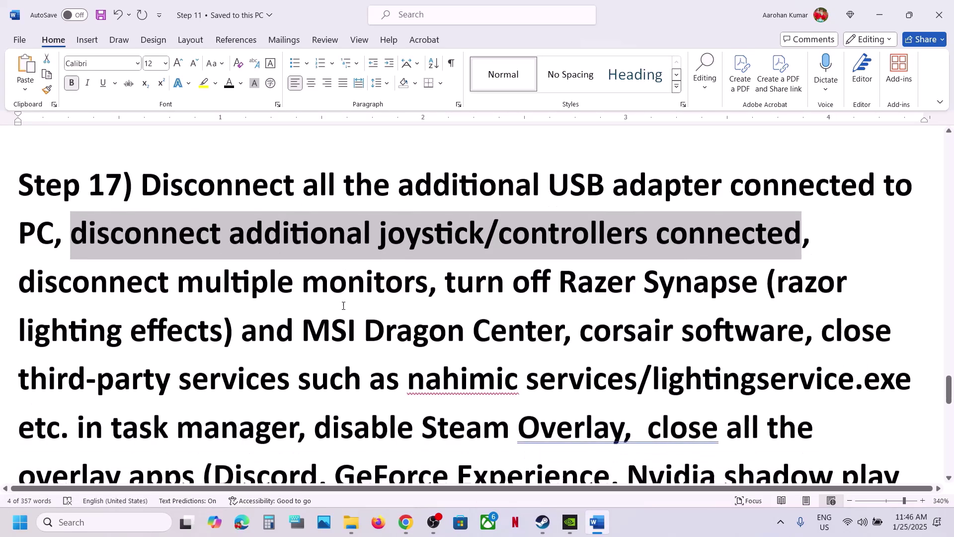
left_click_drag(35, 259, 294, 410)
scroll(292, 411, "down", 4)
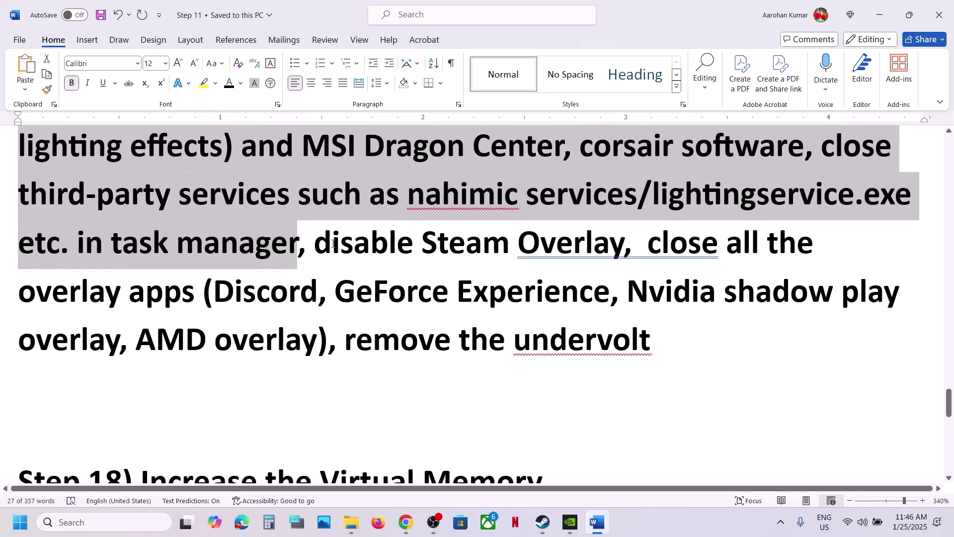
left_click_drag(330, 245, 532, 261)
Switch to Steam and disable the Steam Overlay while in-game in FINAL FANTASY VII REBIRTH's properties.
left_click(543, 522)
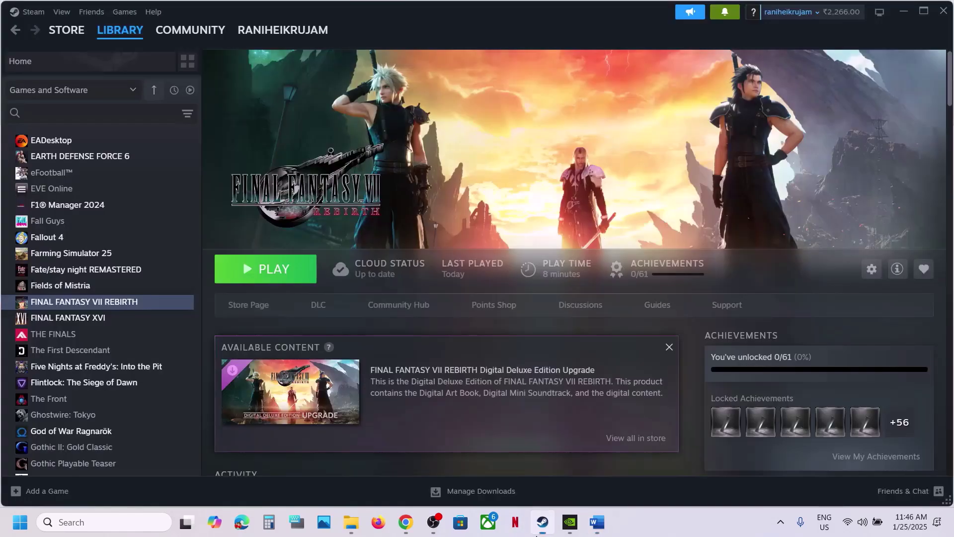
right_click(131, 301)
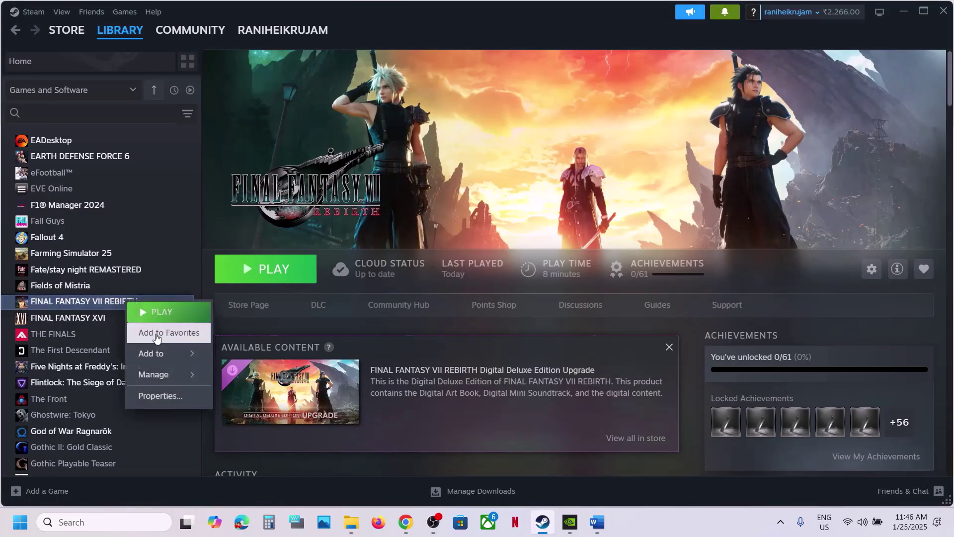
left_click(160, 395)
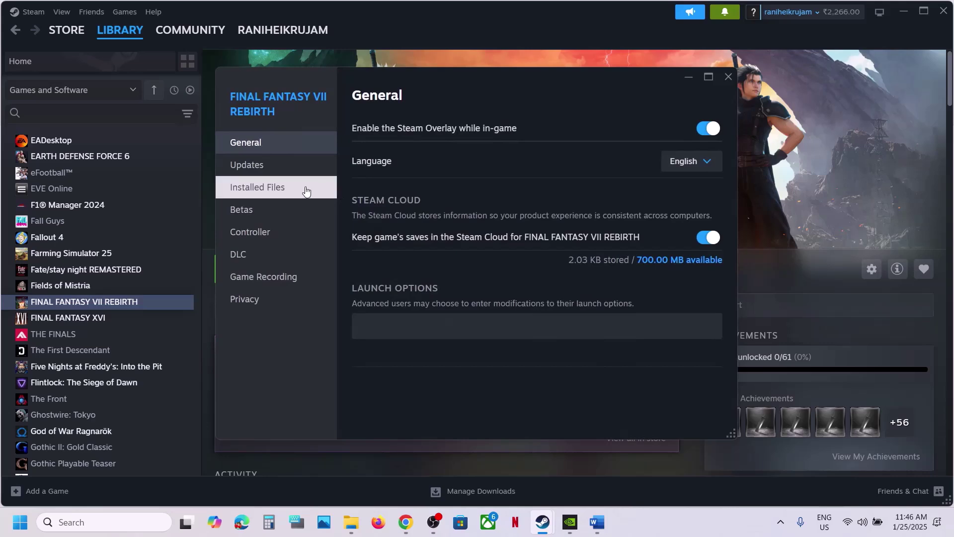
left_click(703, 130)
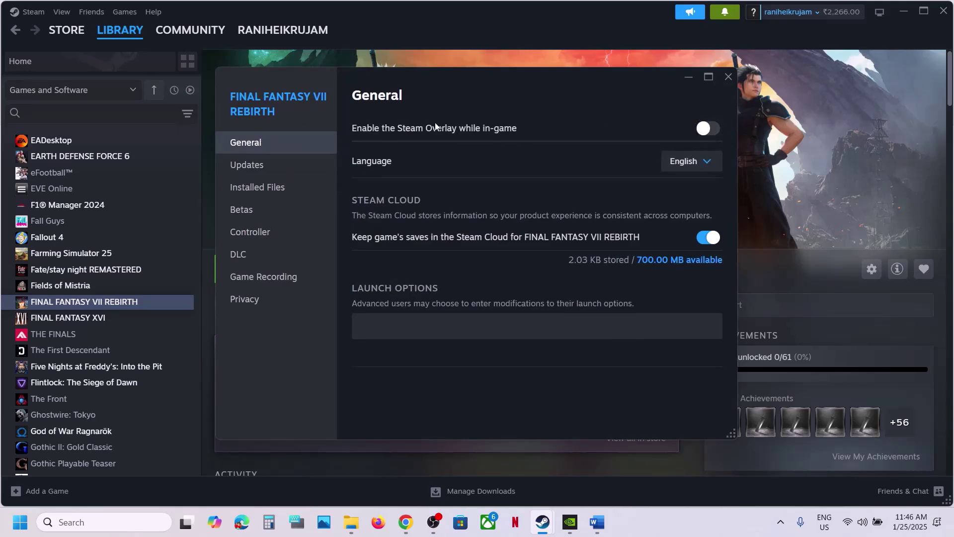
left_click(726, 78)
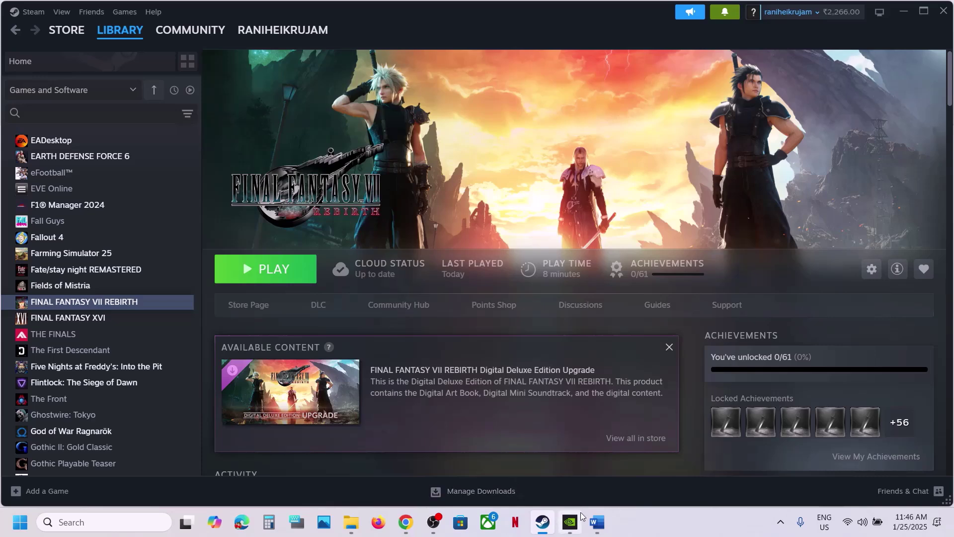
Return to Word and highlight Step 17's advice on closing overlay apps and removing the undervolt, then Step 18 about increasing virtual memory.
left_click(597, 522)
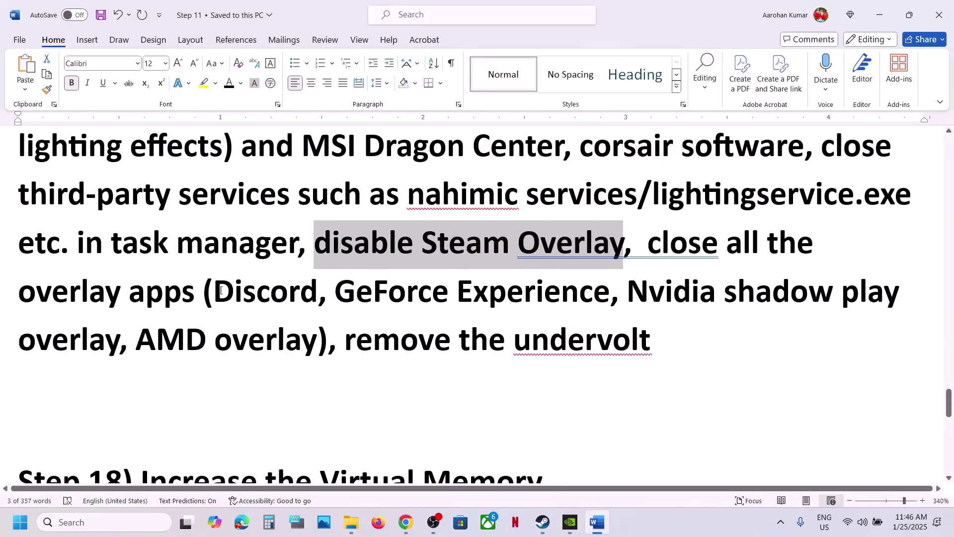
left_click_drag(211, 287, 590, 298)
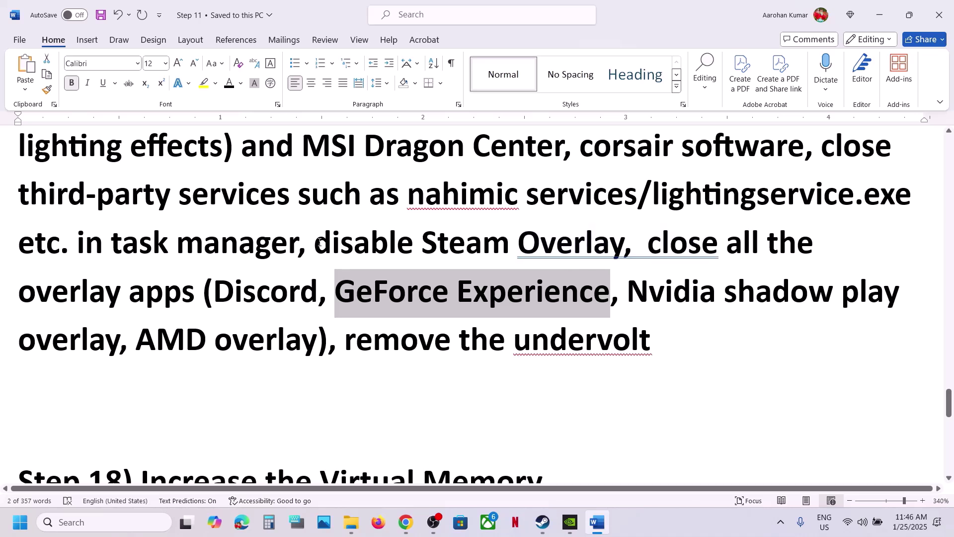
left_click_drag(650, 242, 154, 282)
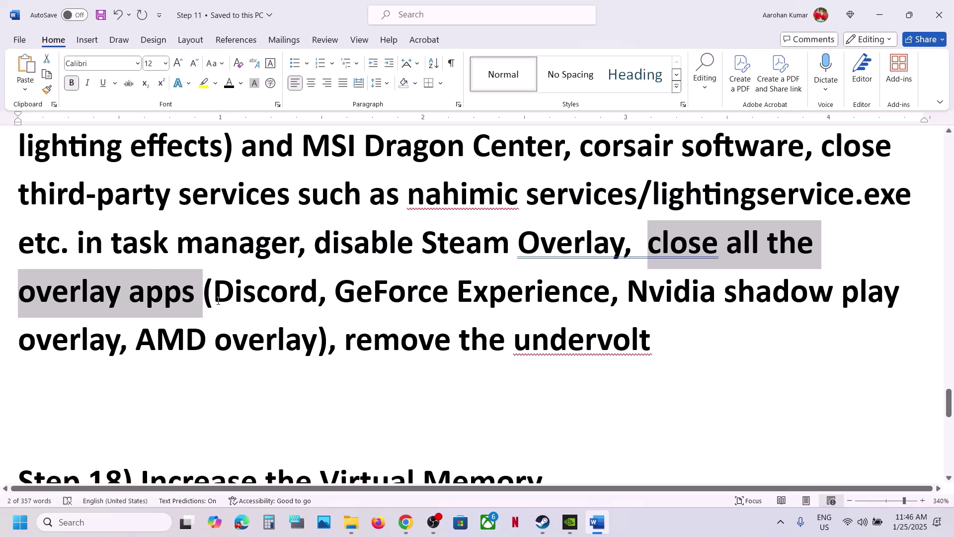
left_click_drag(217, 300, 703, 334)
key("alt+F7")
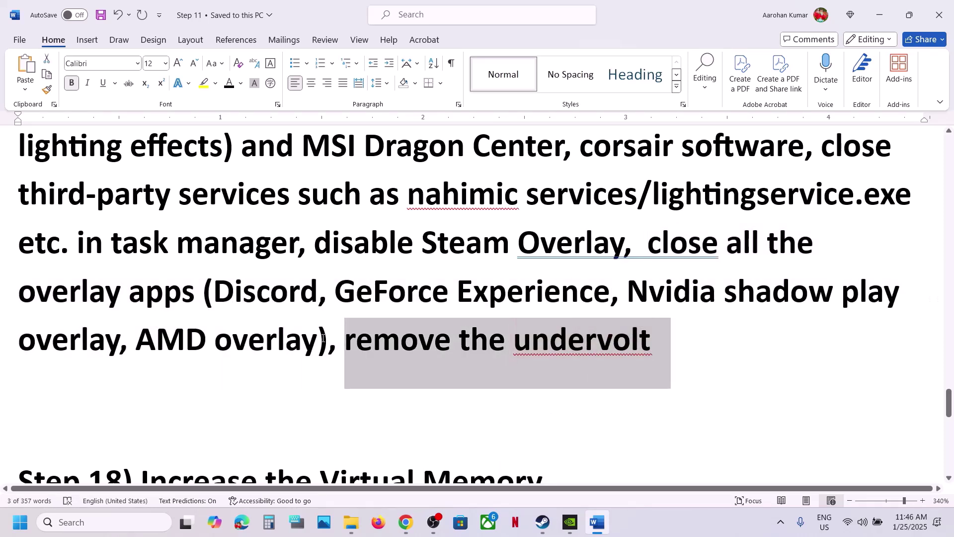
left_click(264, 346)
scroll(264, 249, "down", 2)
left_click_drag(142, 343, 547, 345)
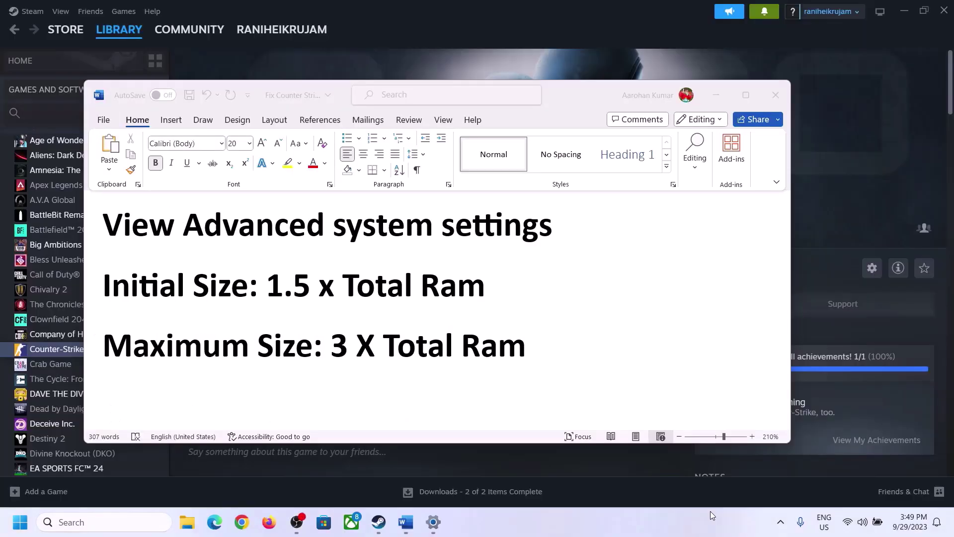
Copy "View Advanced system settings" from the Word document, search Windows for it and open the matching Control Panel result.
left_click(143, 231)
left_click_drag(115, 229, 537, 230)
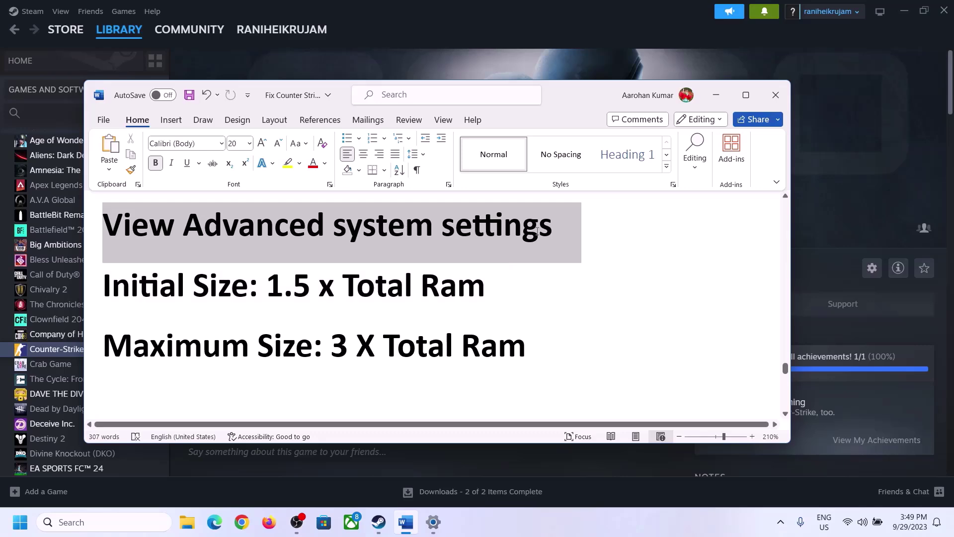
key("ctrl+c")
left_click(113, 521)
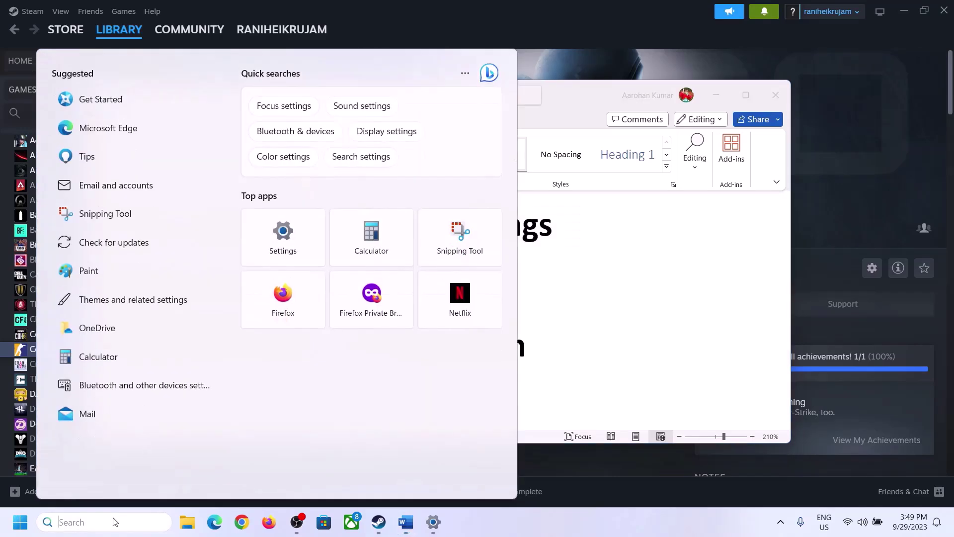
key("ctrl+v")
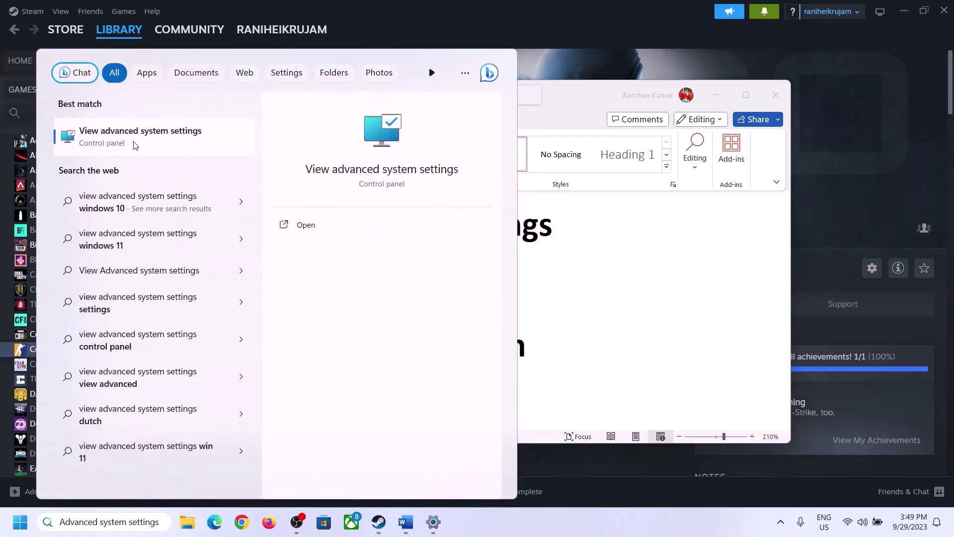
left_click(134, 145)
Open the advanced Performance Options from System Properties and bring up the Virtual Memory settings for changing the paging file.
left_click_drag(199, 97, 426, 173)
left_click(534, 251)
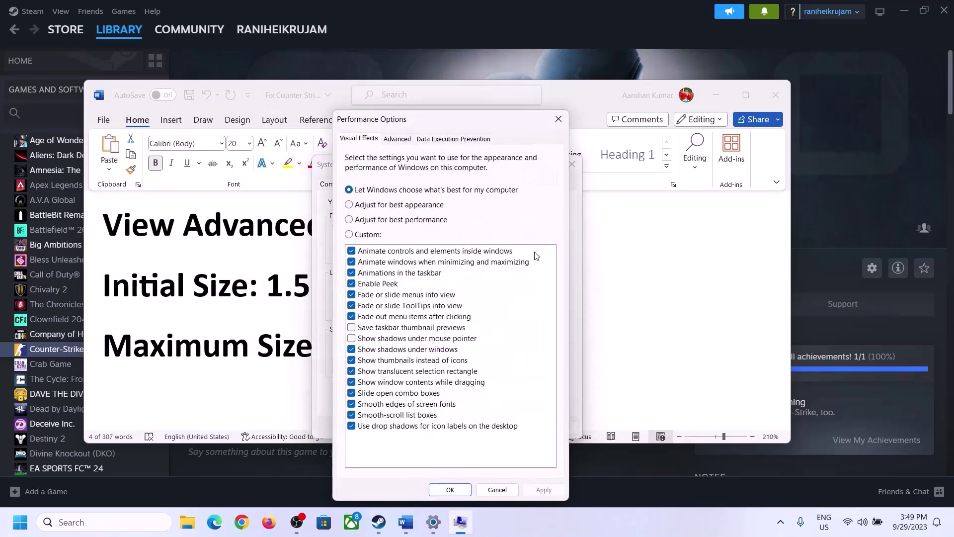
left_click(400, 140)
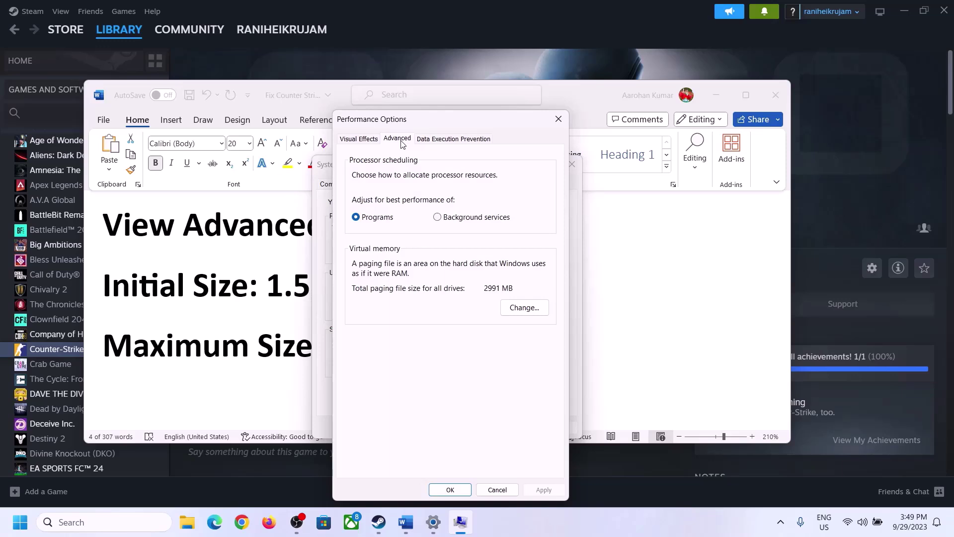
left_click(528, 308)
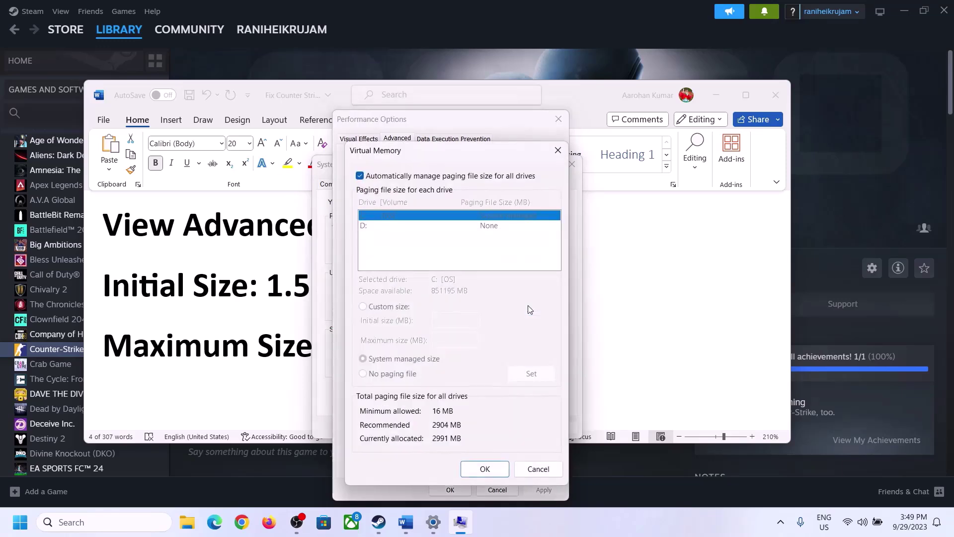